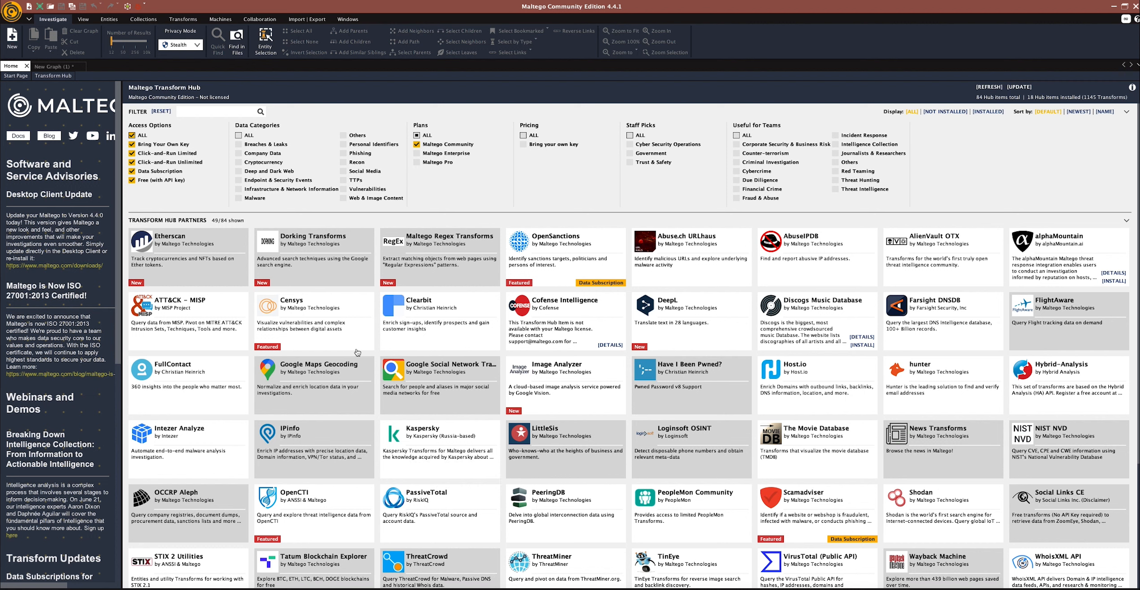
Uninstall Dorking Transforms from the Transform Hub
mouse_move(203, 246)
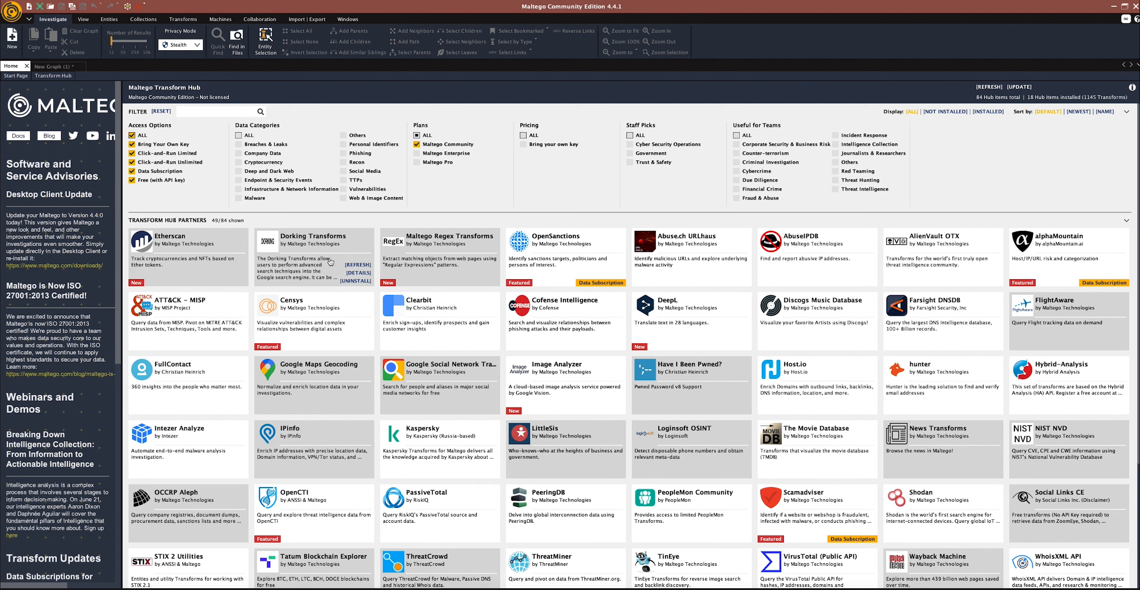
click(356, 281)
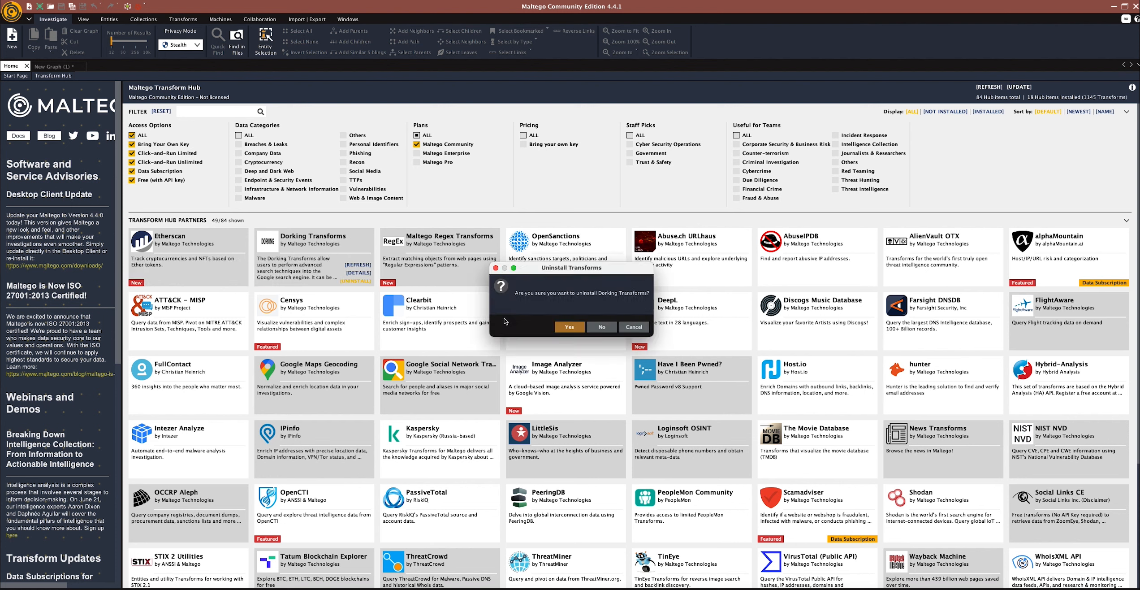
click(569, 327)
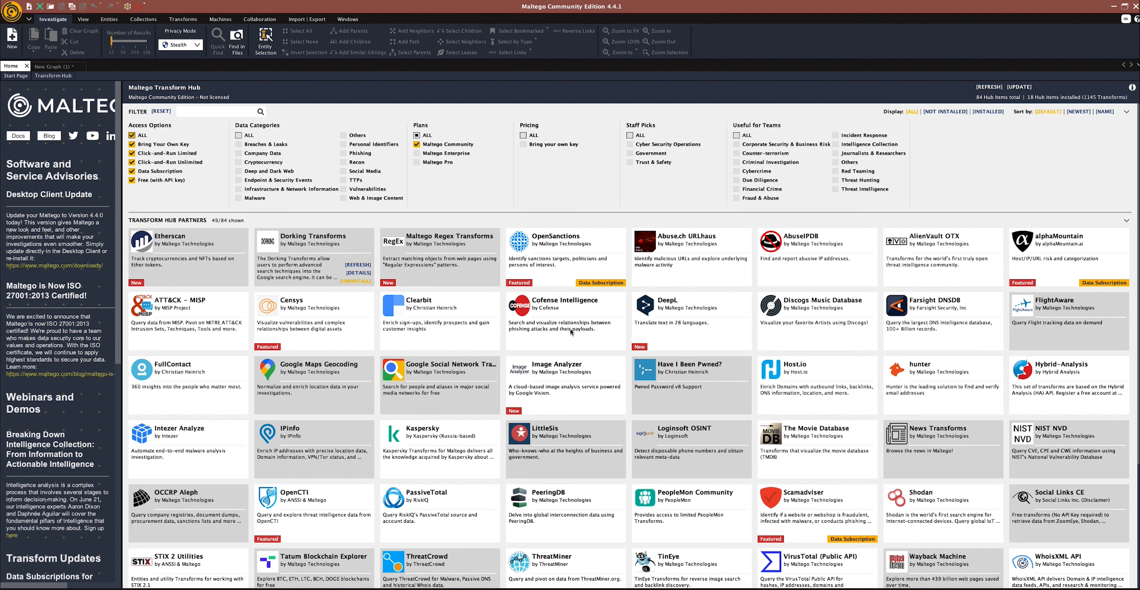
Install Dorking Transforms from the Transform Hub and complete its installation wizard
mouse_move(268, 262)
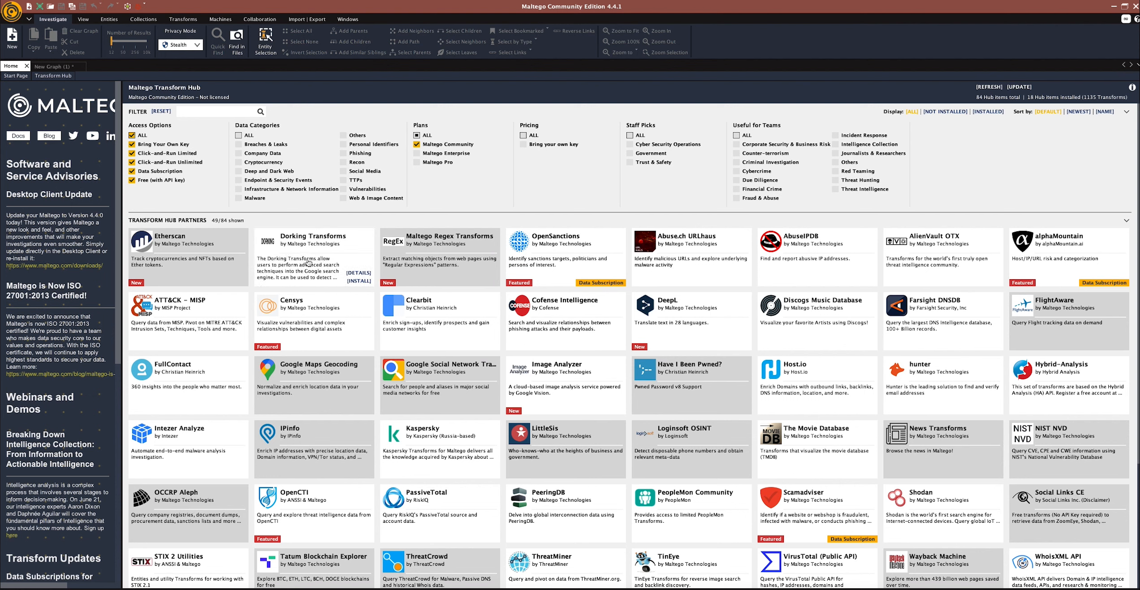
click(354, 280)
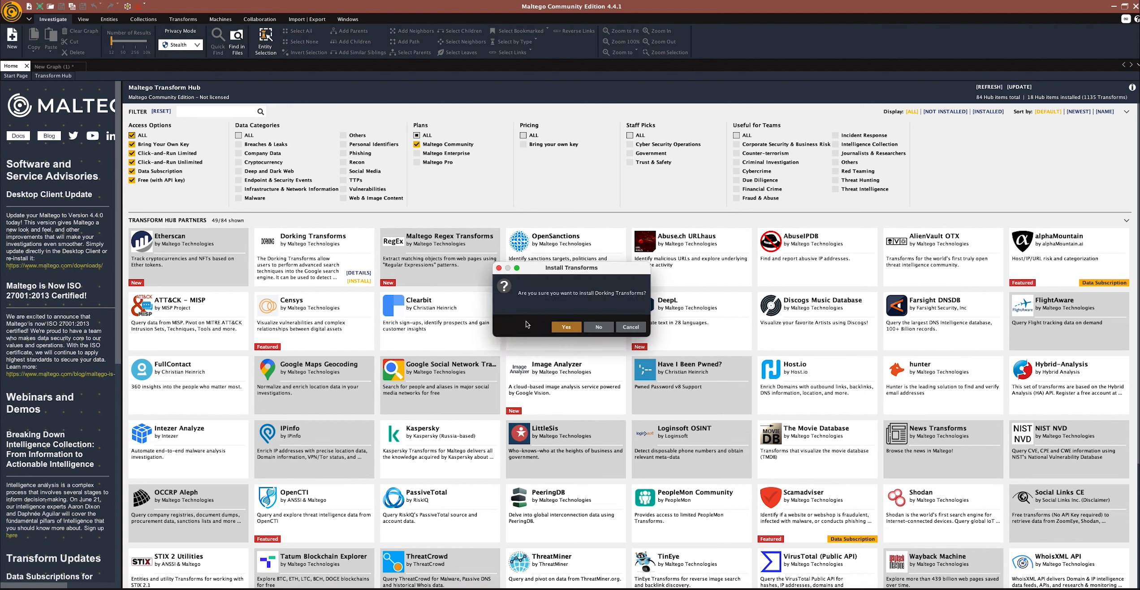
click(565, 327)
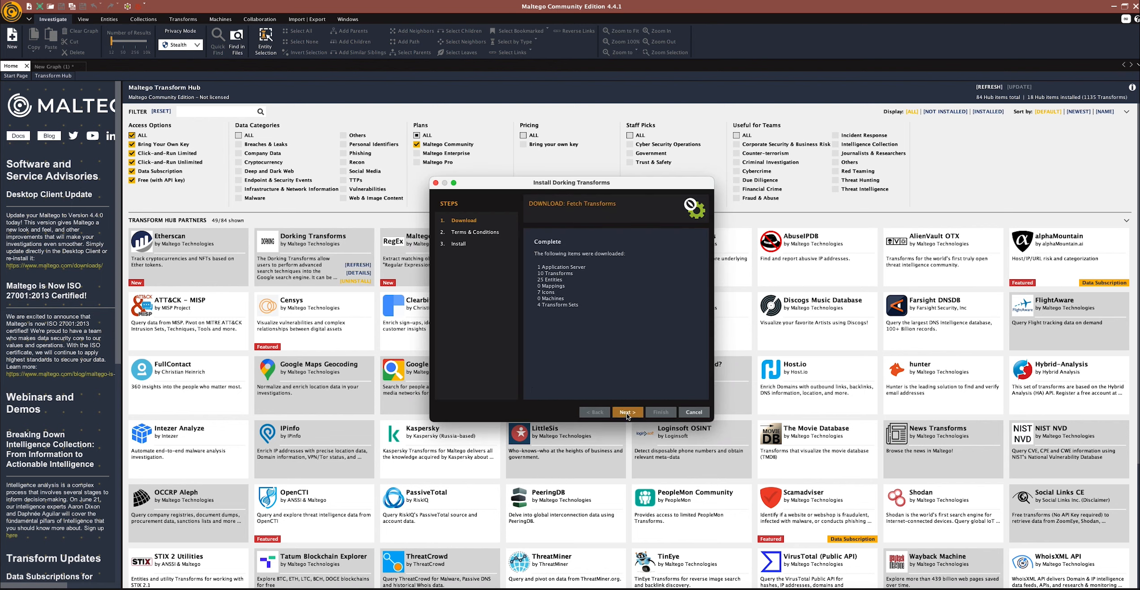
click(626, 413)
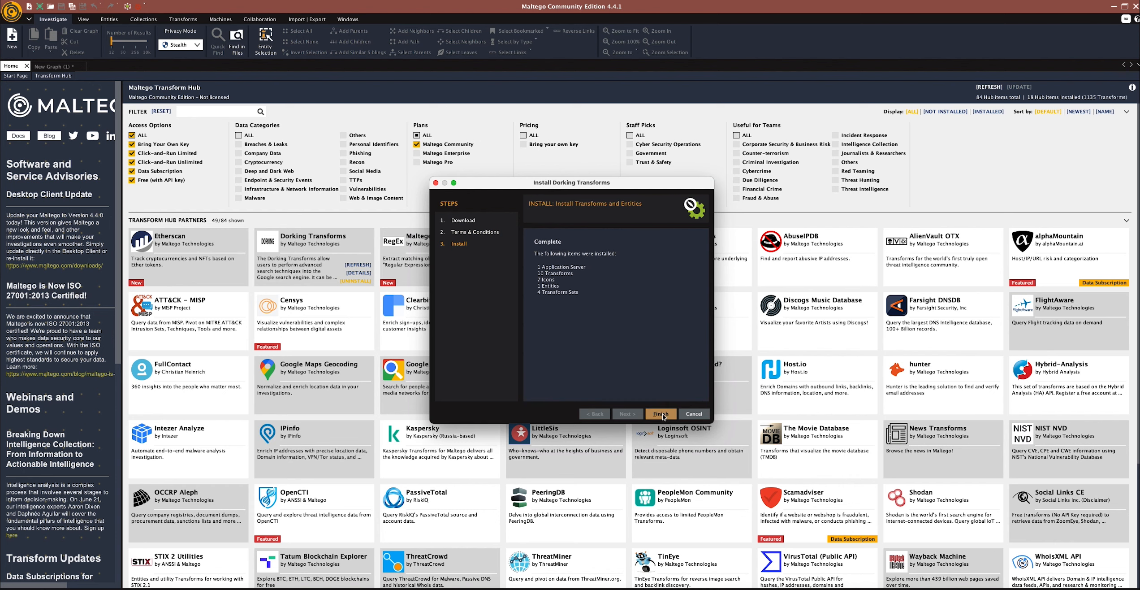
click(662, 414)
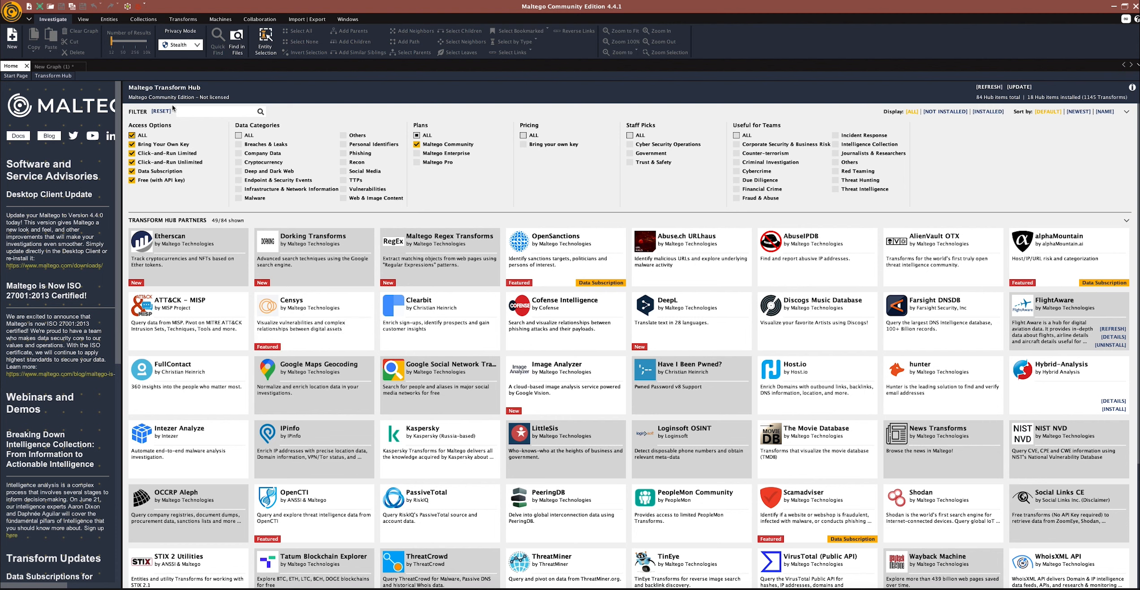
Create a new graph, clear the entity palette's search filter, and place a Person entity on the graph
click(15, 45)
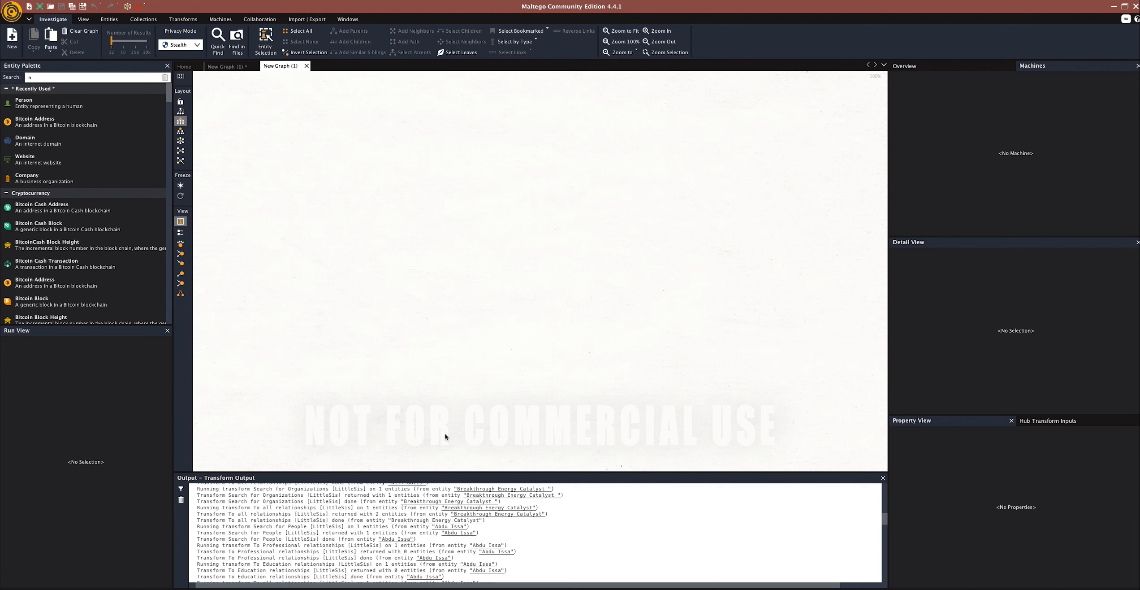
click(36, 78)
double_click(37, 78)
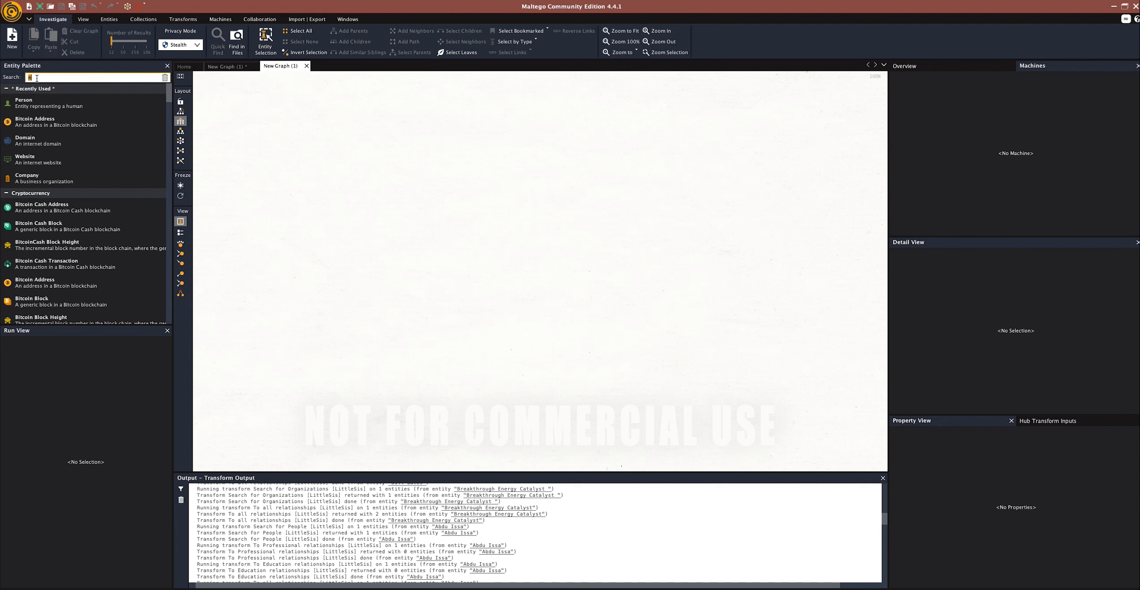
key(BackSpace)
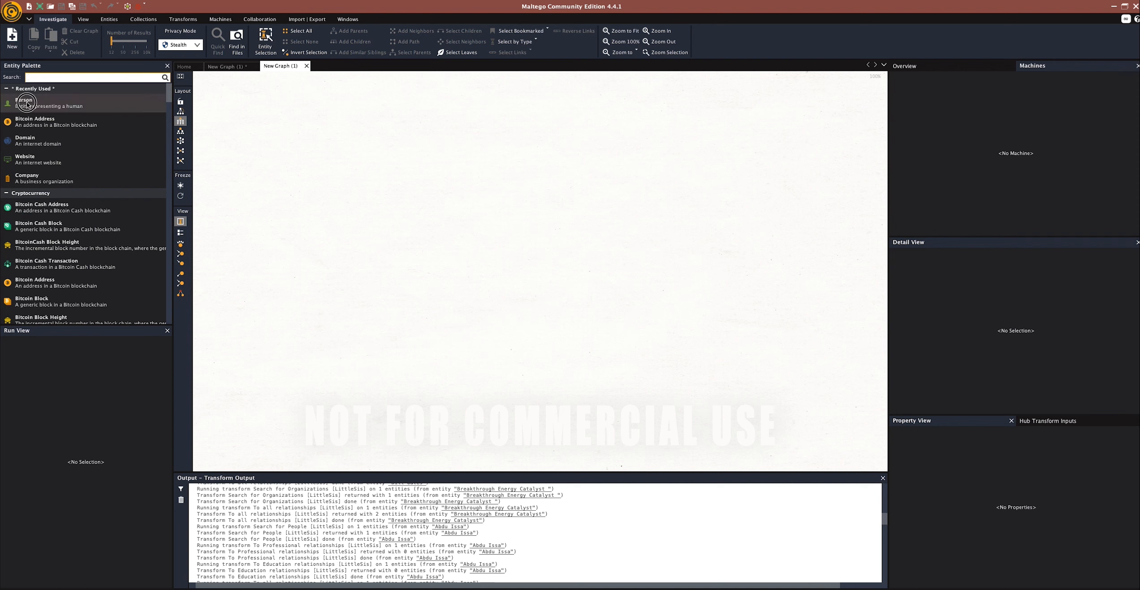
drag(25, 104, 388, 202)
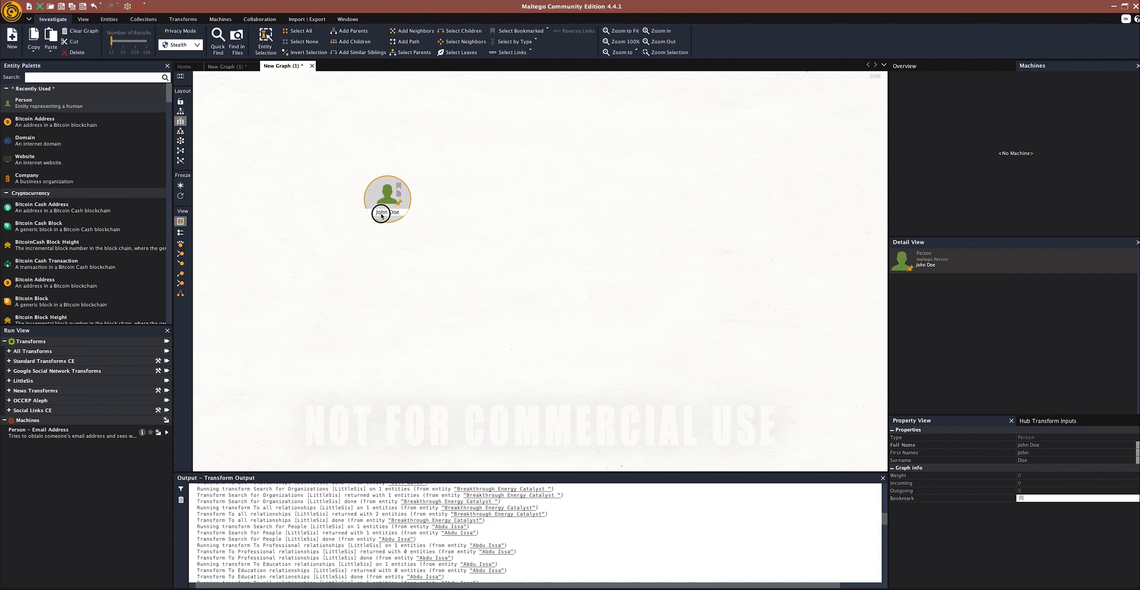
Rename the Person entity on the graph to Bill Gates
click(382, 214)
text(Bill Gates)
key(Return)
Run the LittleSis transform Search for People on the Bill Gates person entity
right_click(385, 205)
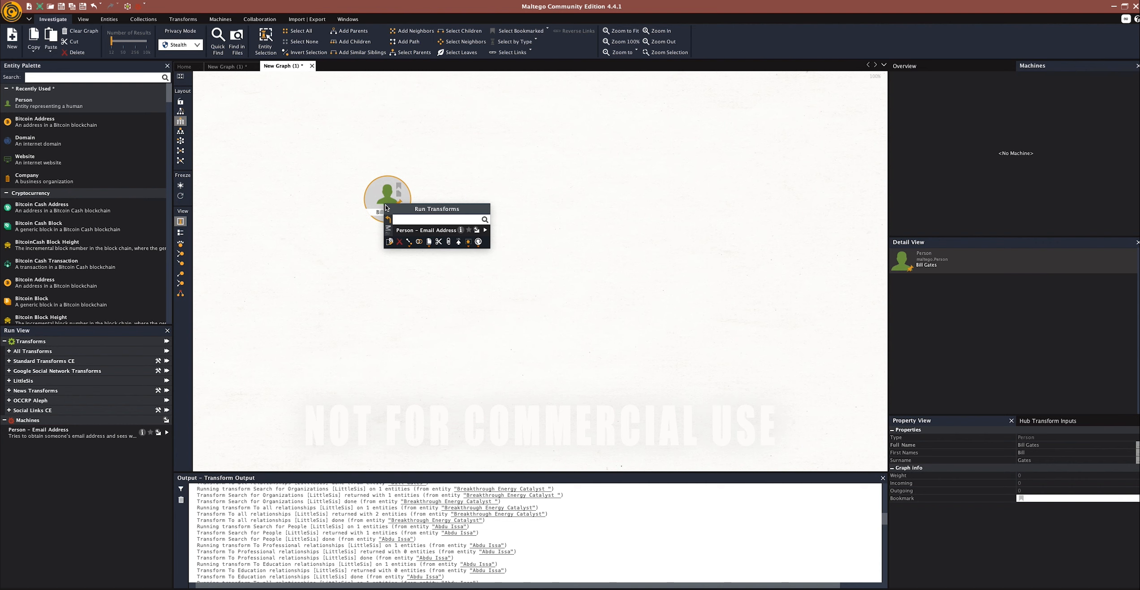
click(387, 219)
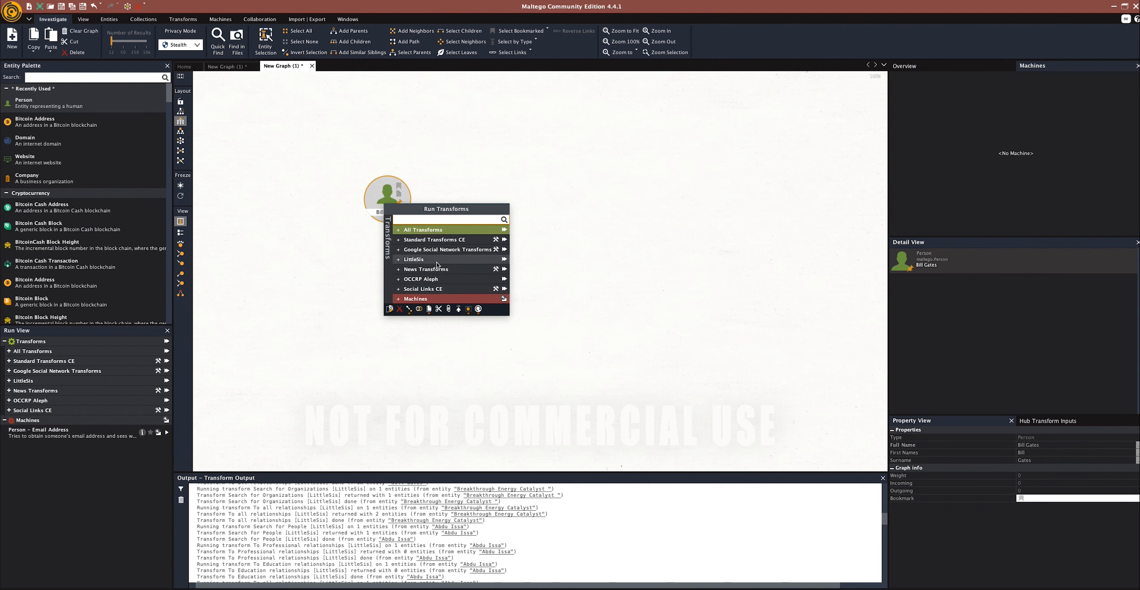
click(401, 264)
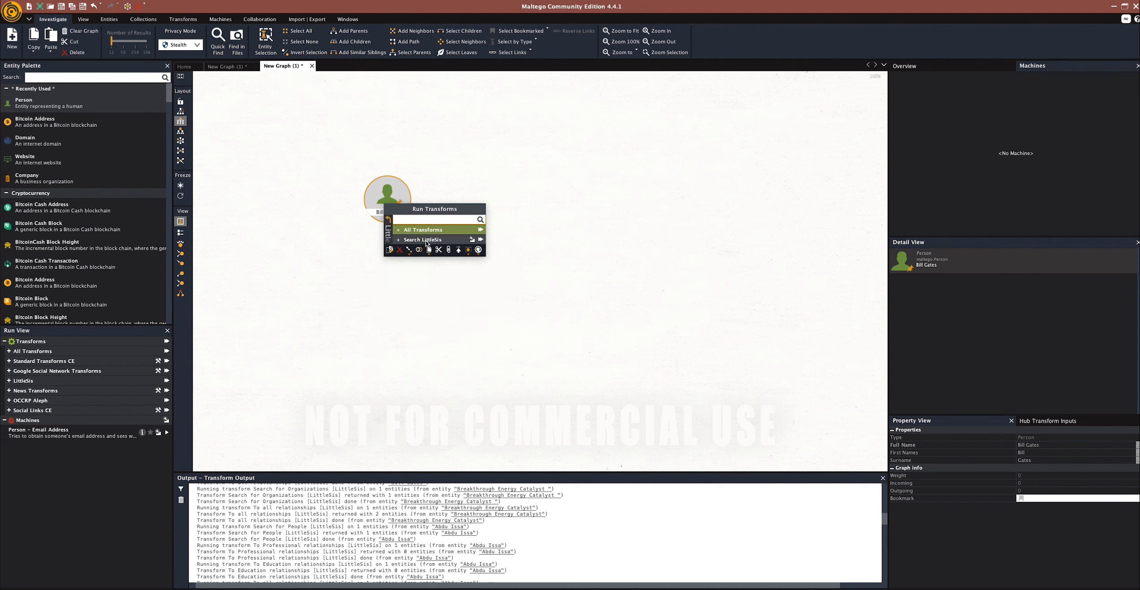
click(426, 239)
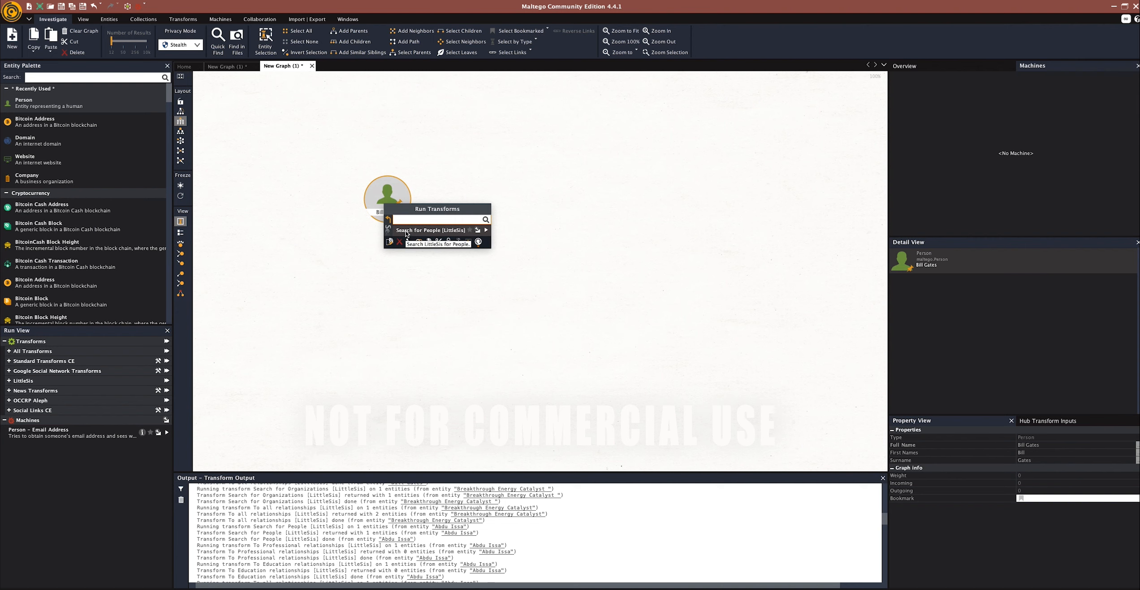
click(406, 231)
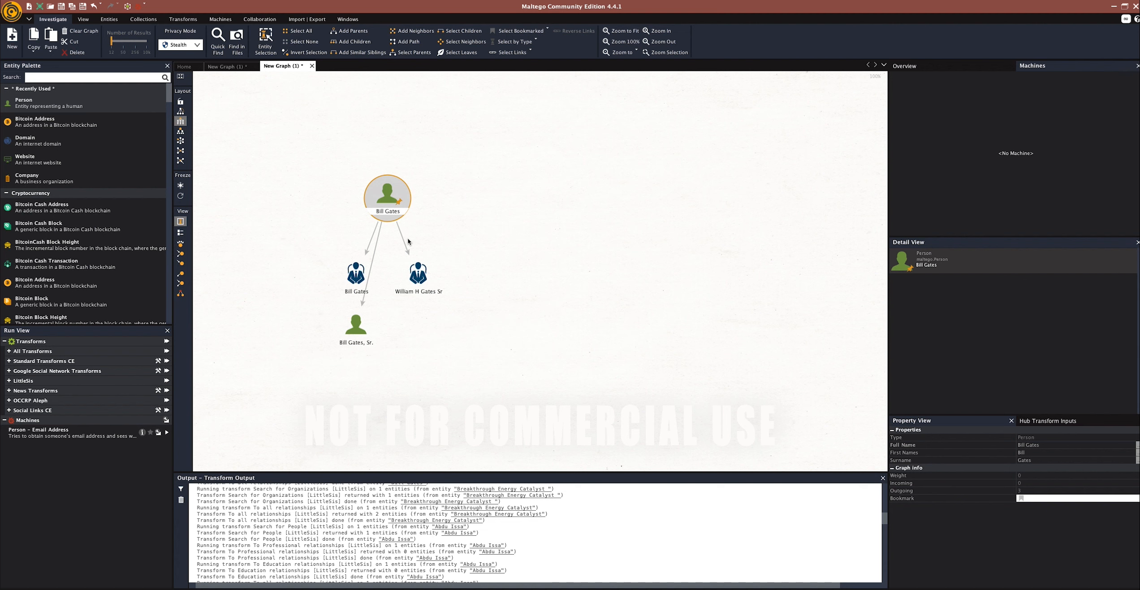
Move the Bill Gates business person result away from the other results, level with and to the right of the source person
click(354, 274)
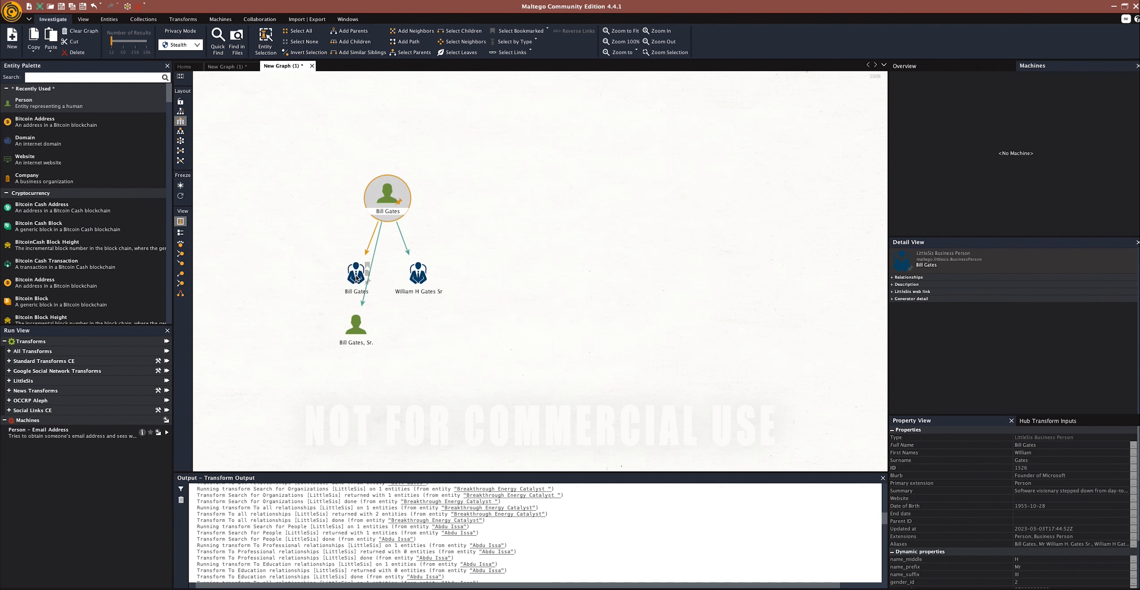
drag(355, 280, 297, 280)
click(281, 257)
click(353, 278)
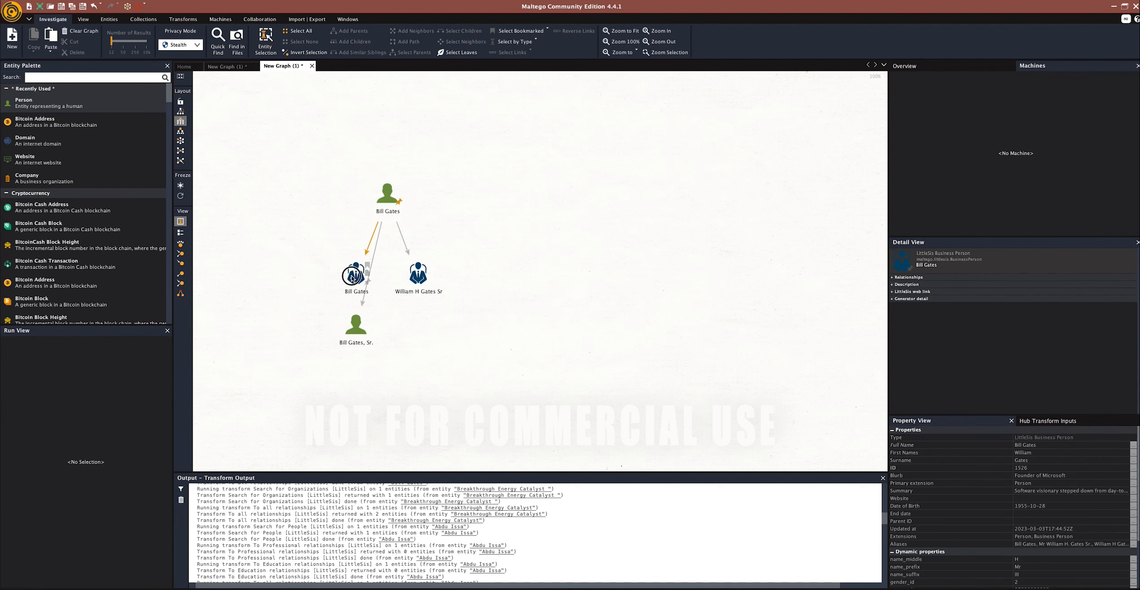
drag(353, 278, 550, 200)
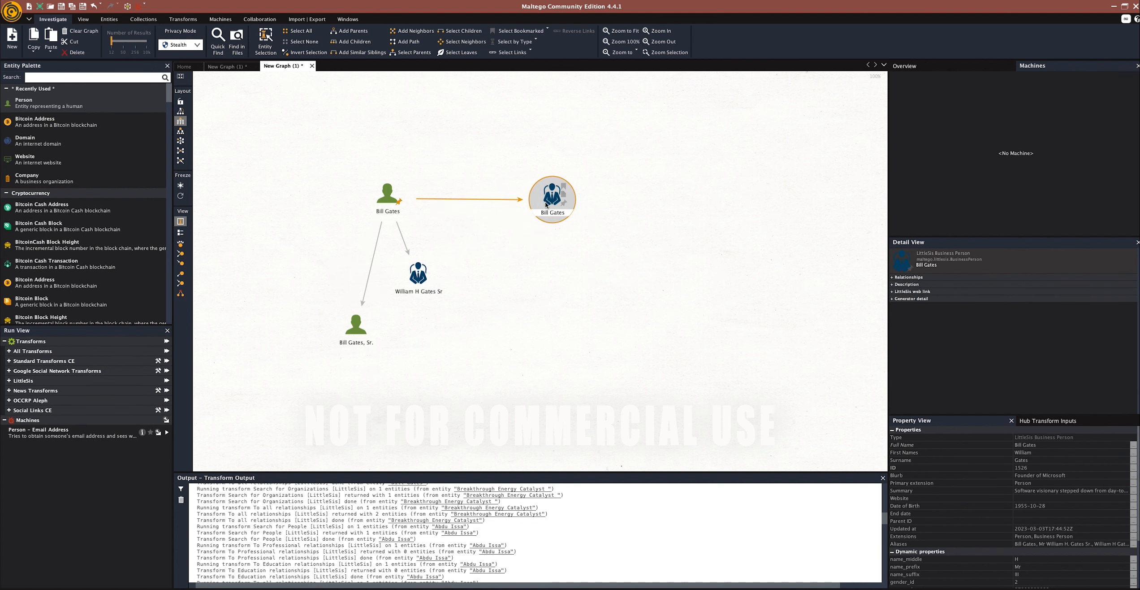
Inspect the properties of the two Gates Sr. results and the Bill Gates business person
click(418, 275)
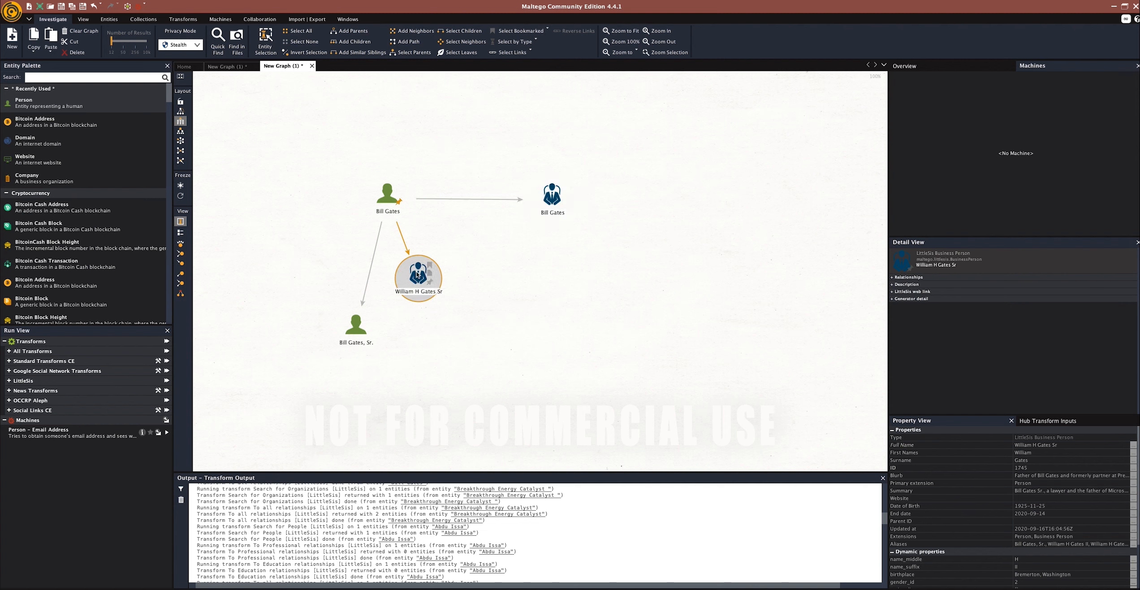
click(352, 333)
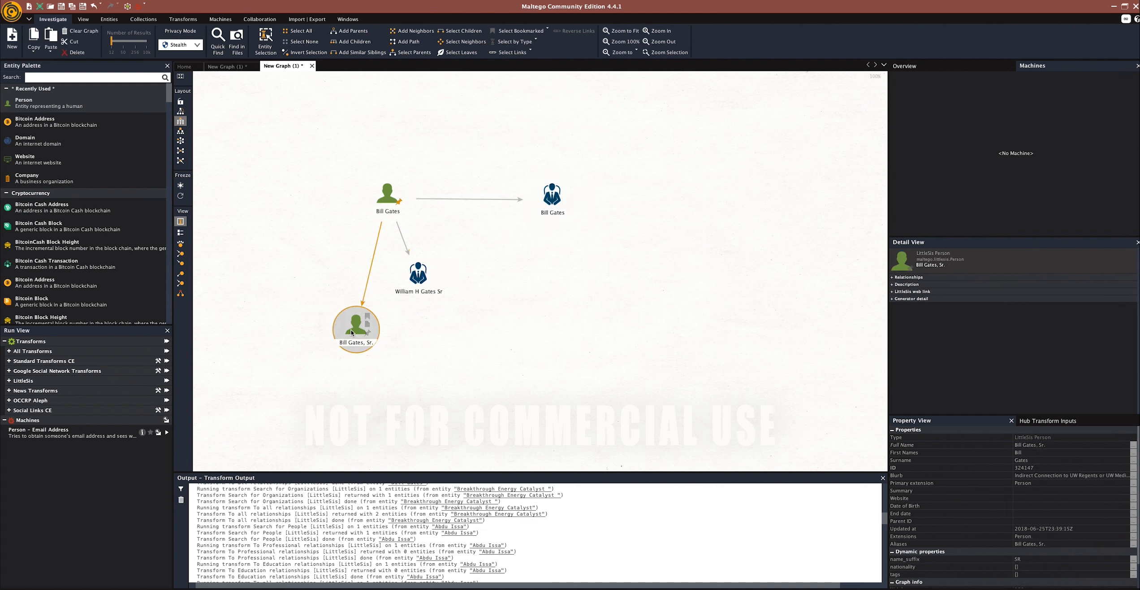
click(492, 360)
click(544, 207)
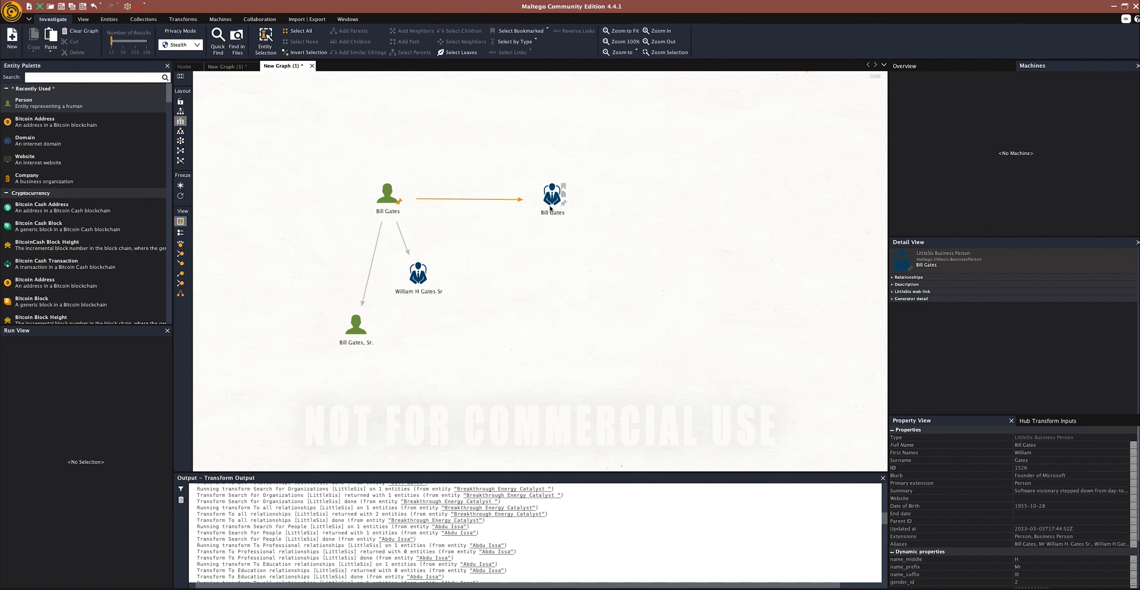
click(515, 251)
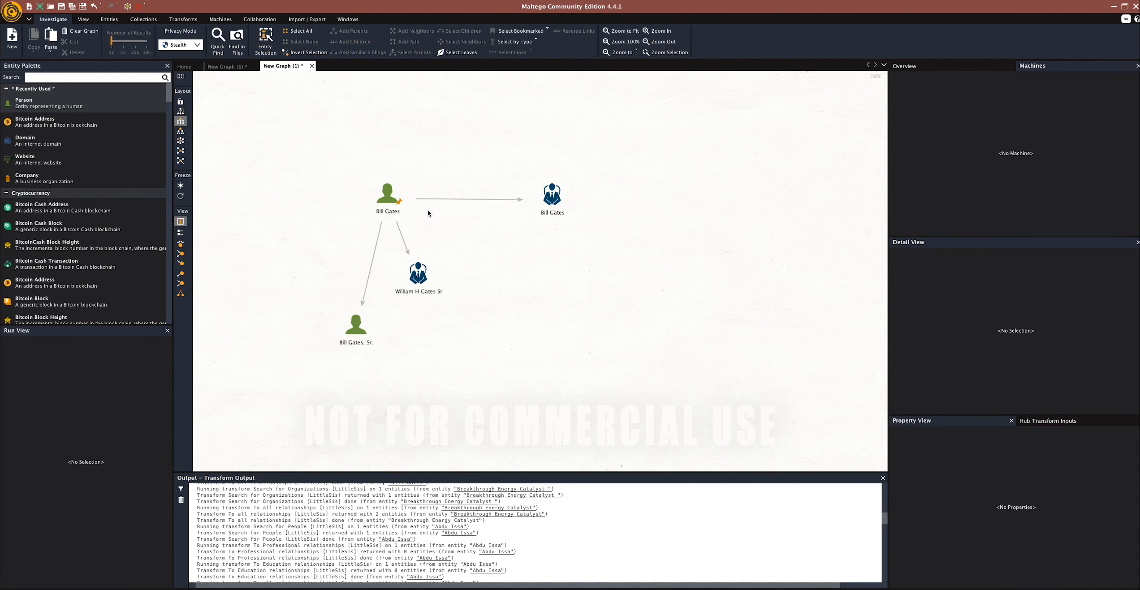
Run the LittleSis transform To Donation relationships on the Bill Gates business person and check the transform output
click(554, 198)
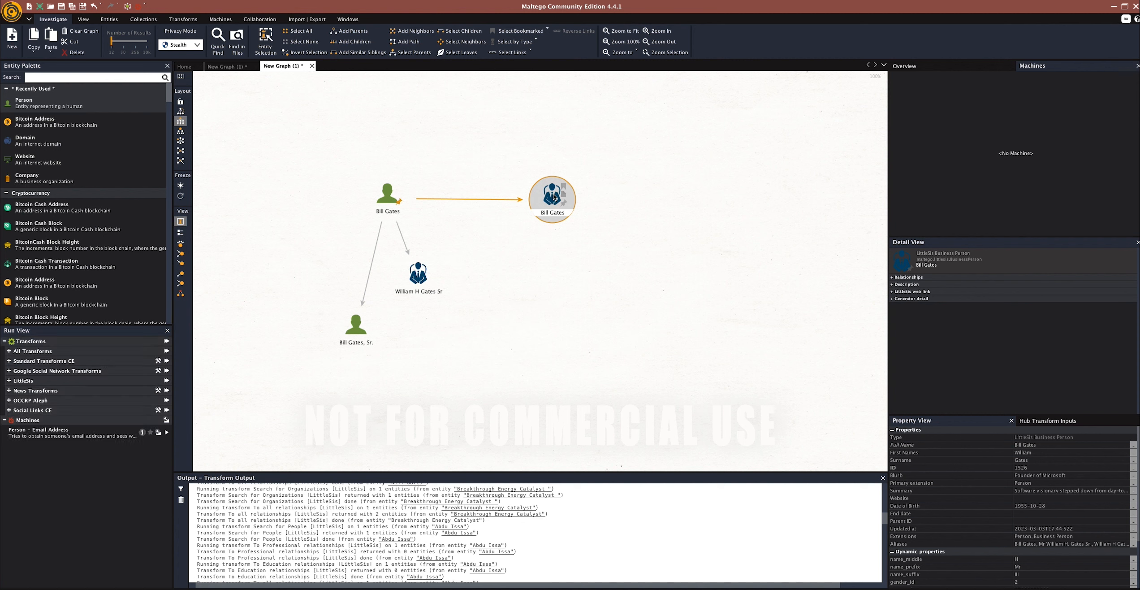
right_click(554, 197)
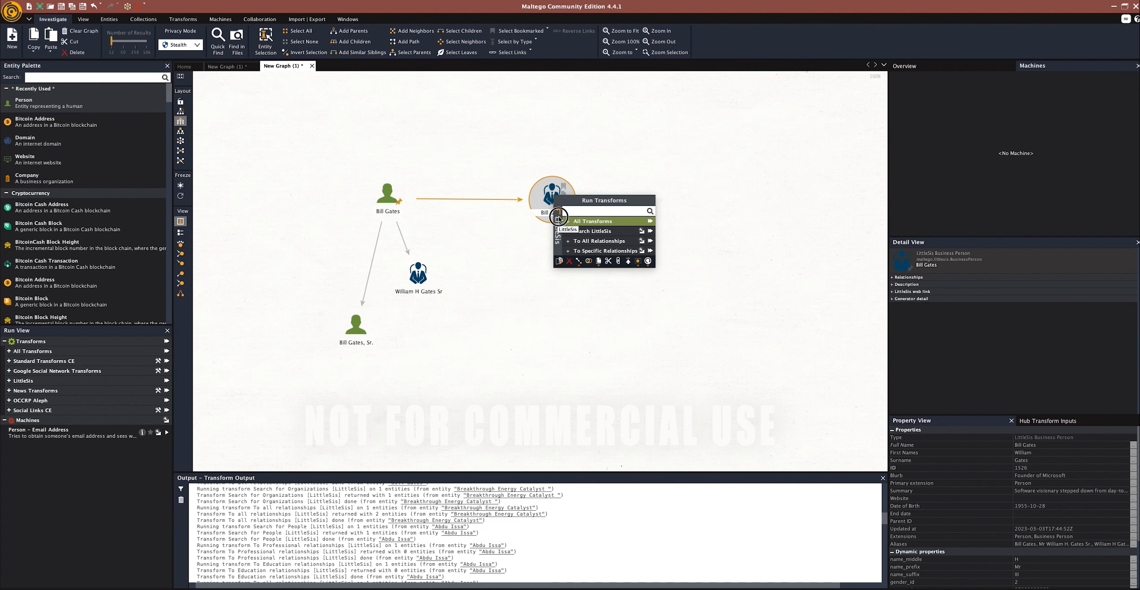
click(557, 214)
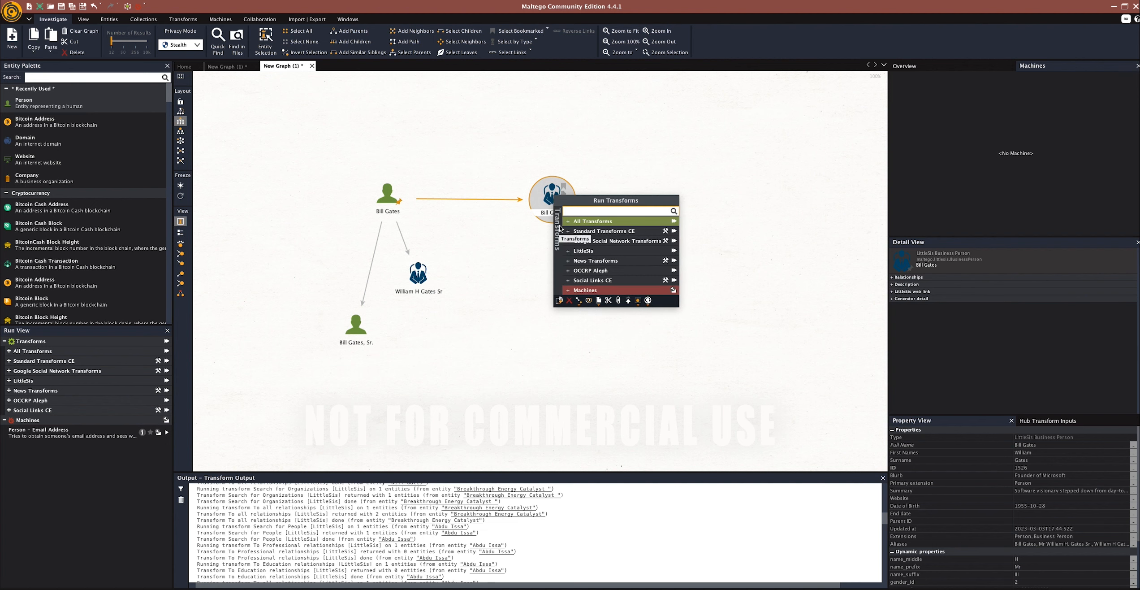
click(571, 254)
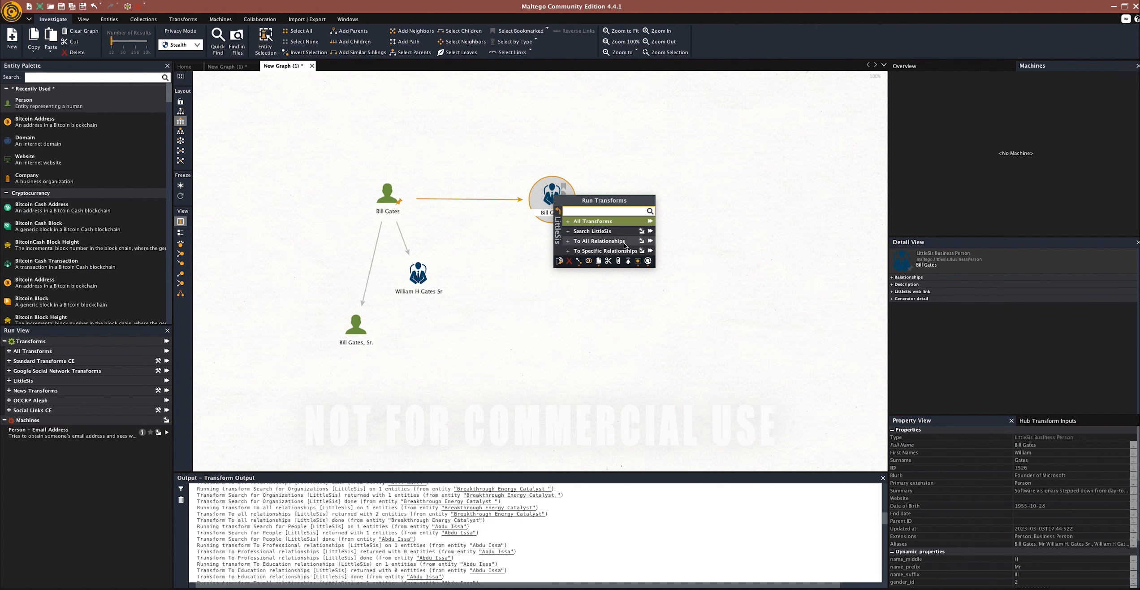
click(568, 252)
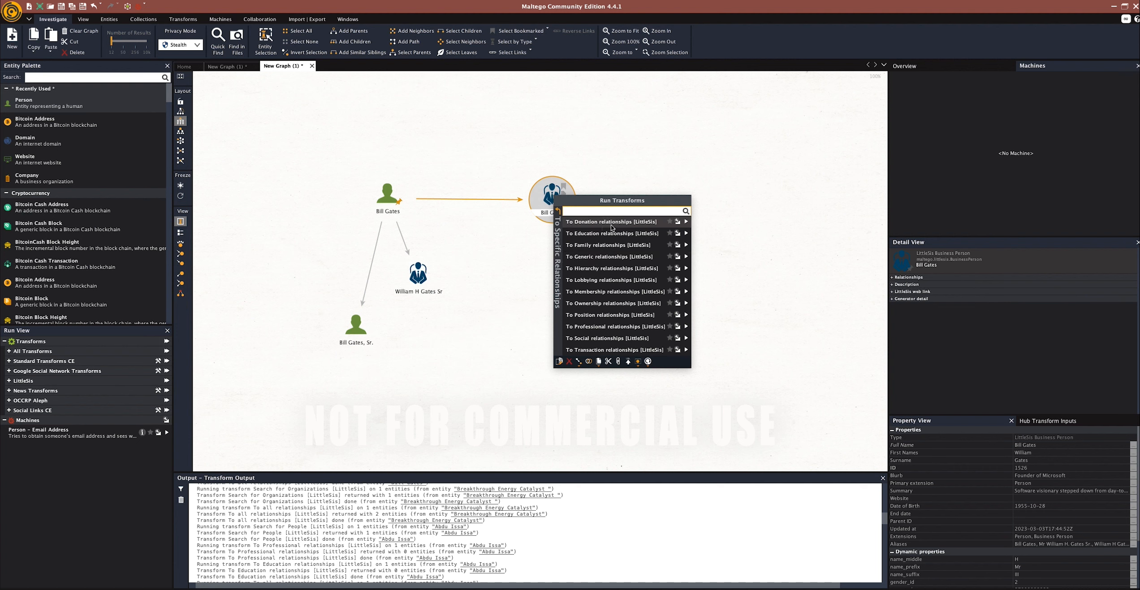
click(603, 225)
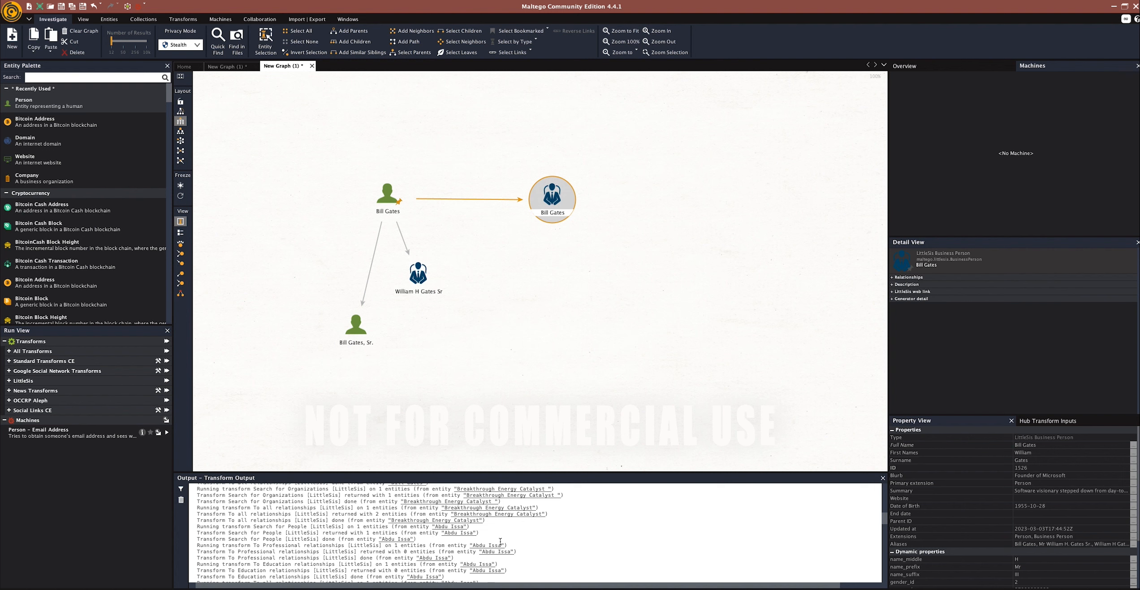
scroll(500, 541, down, 10)
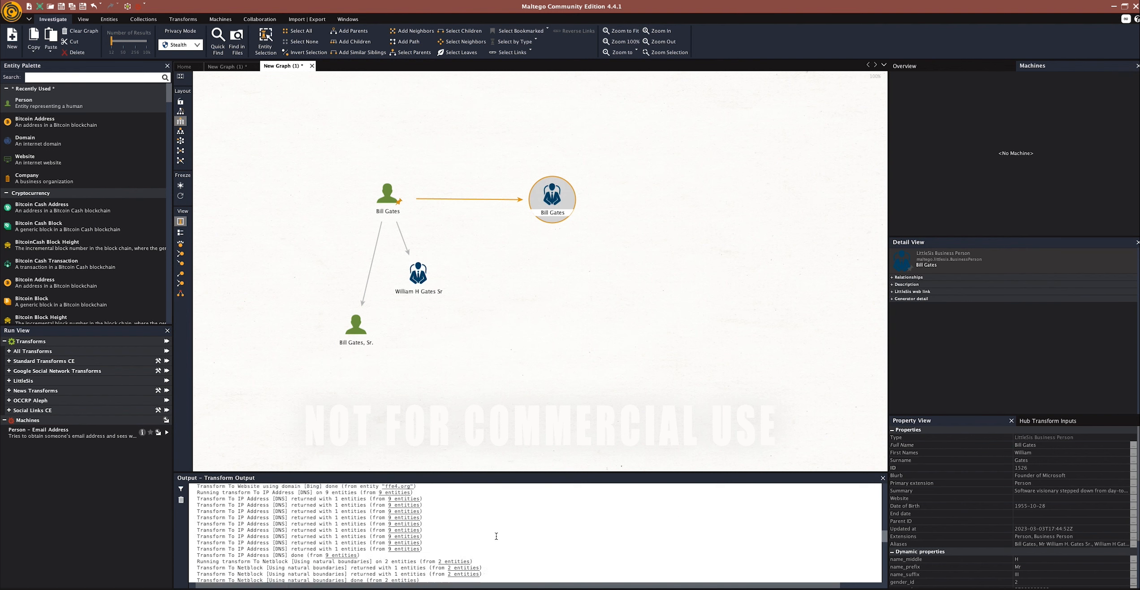
scroll(496, 536, down, 8)
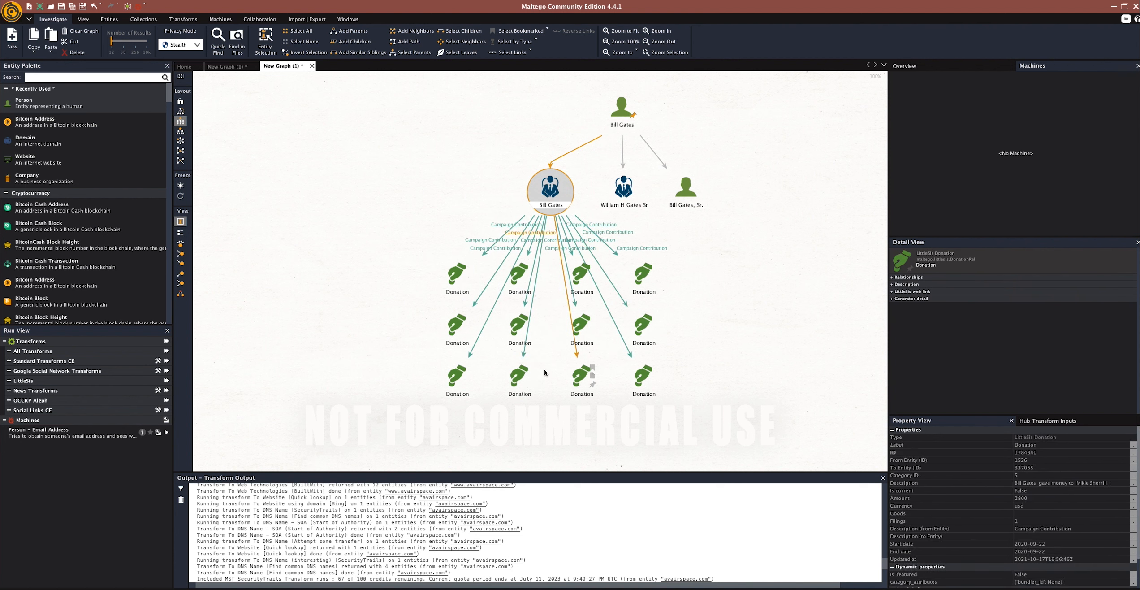
Examine the full properties of the first Donation entity in the upper row, leaving its details unchanged
double_click(457, 281)
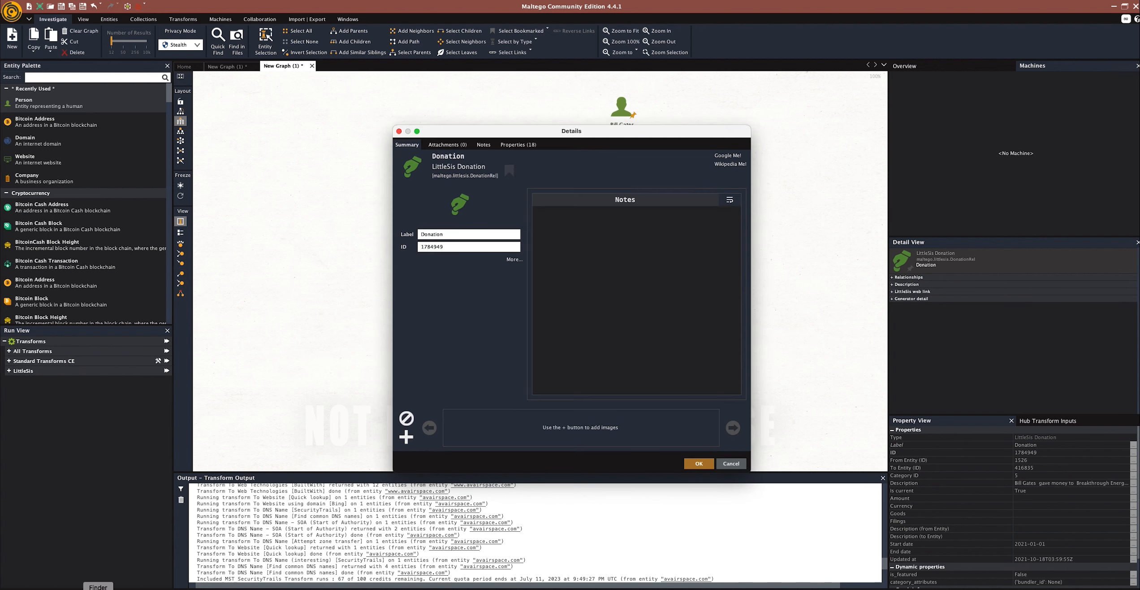
click(524, 146)
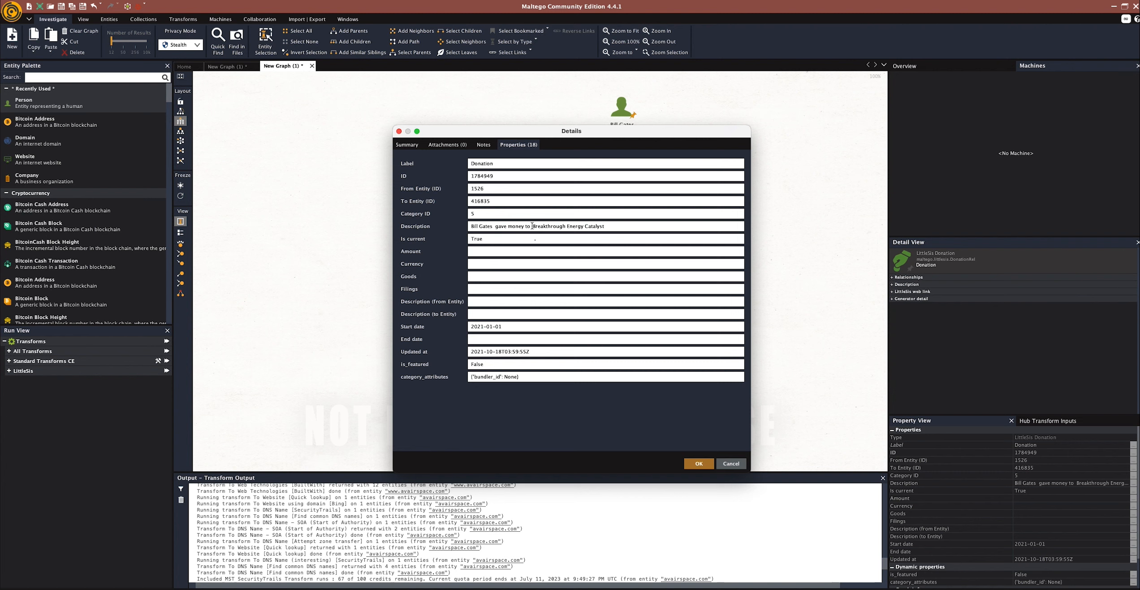
click(731, 463)
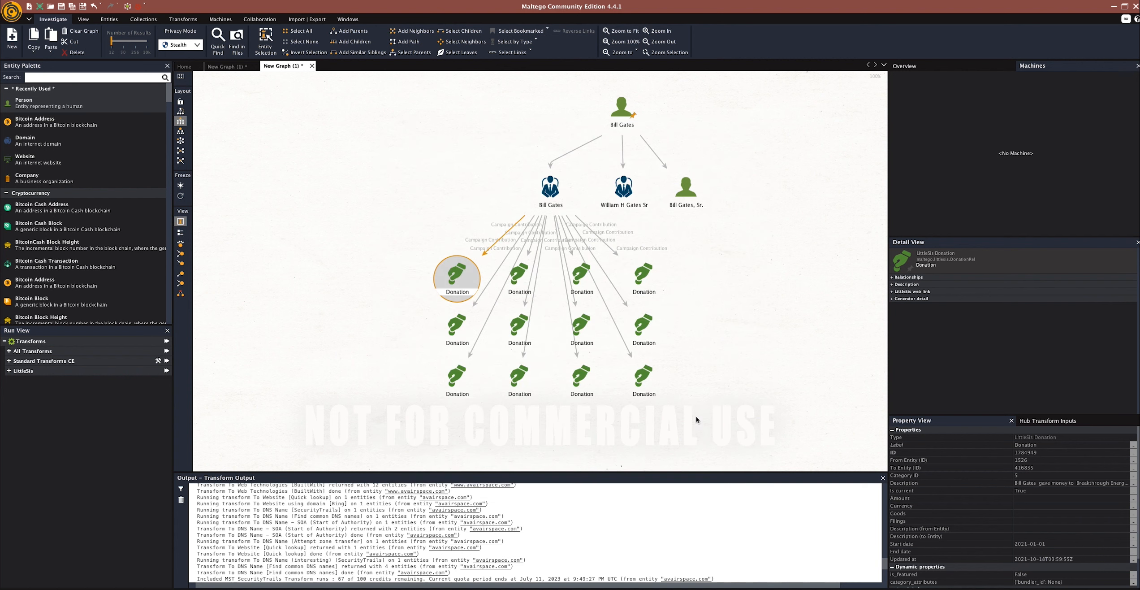
Run the LittleSis transform To all relationships on the Bill Gates business person
right_click(550, 191)
click(554, 205)
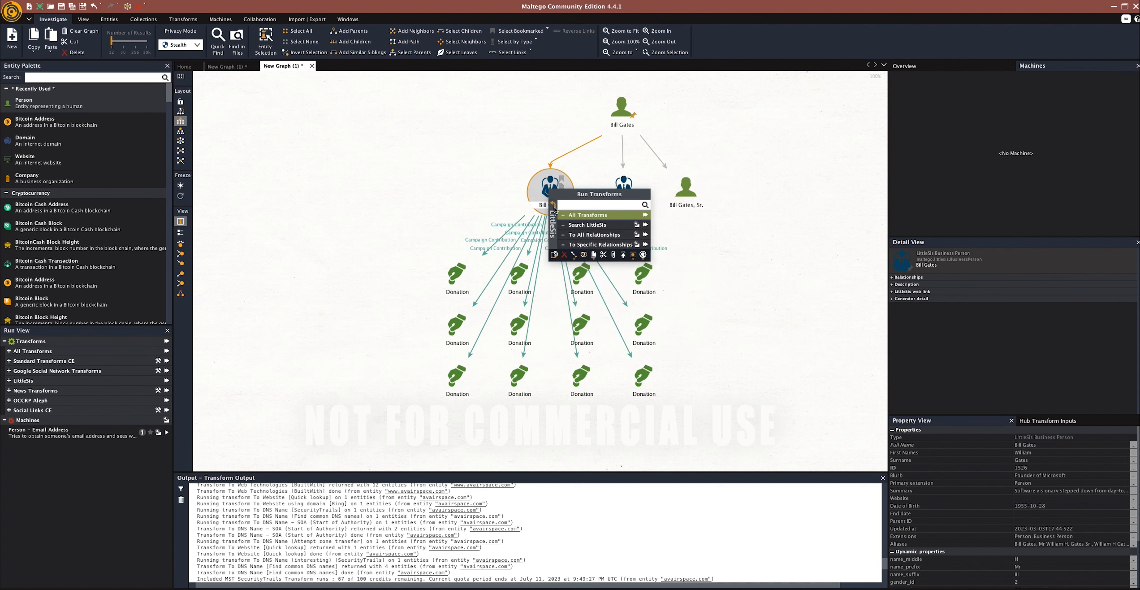
click(566, 234)
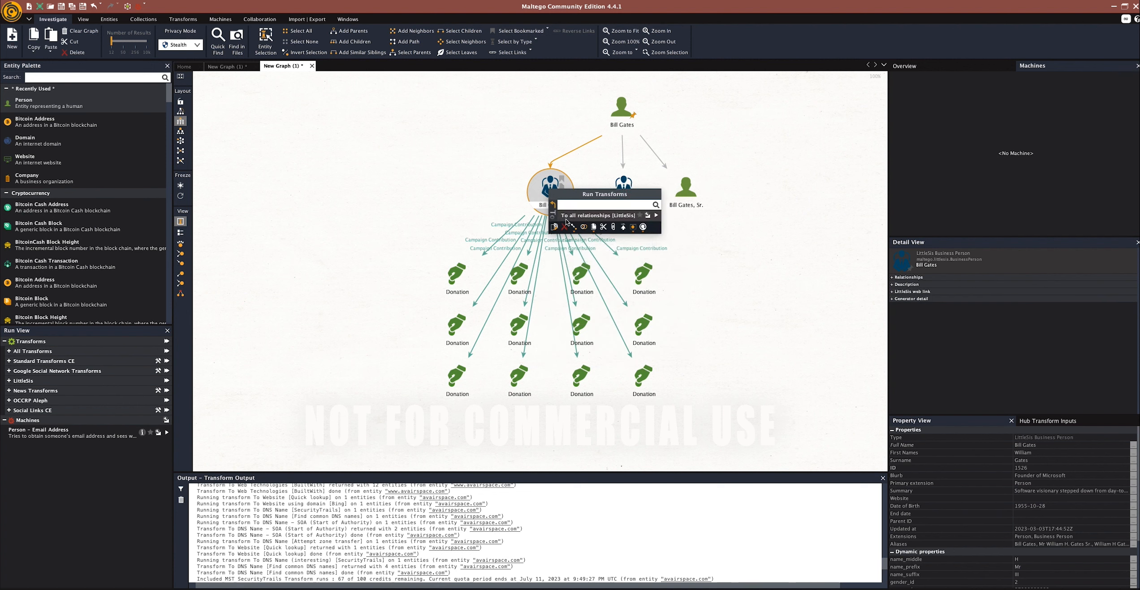
click(567, 216)
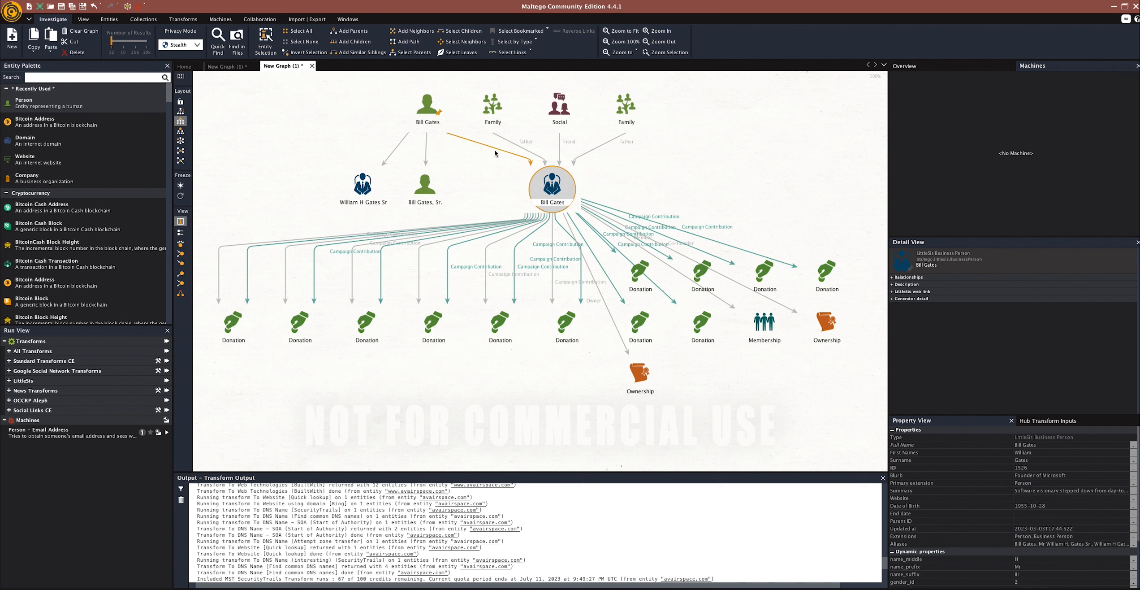
Inspect the Family and Social results and the full properties of the Ownership entity beside Membership, leaving its details unchanged
click(492, 115)
click(563, 113)
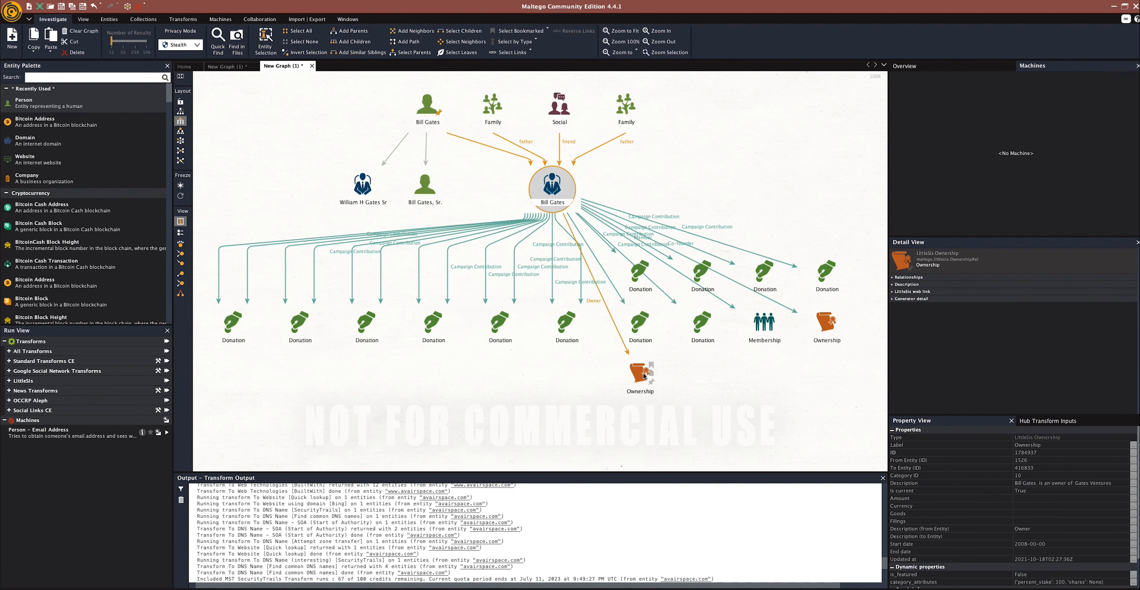
double_click(823, 326)
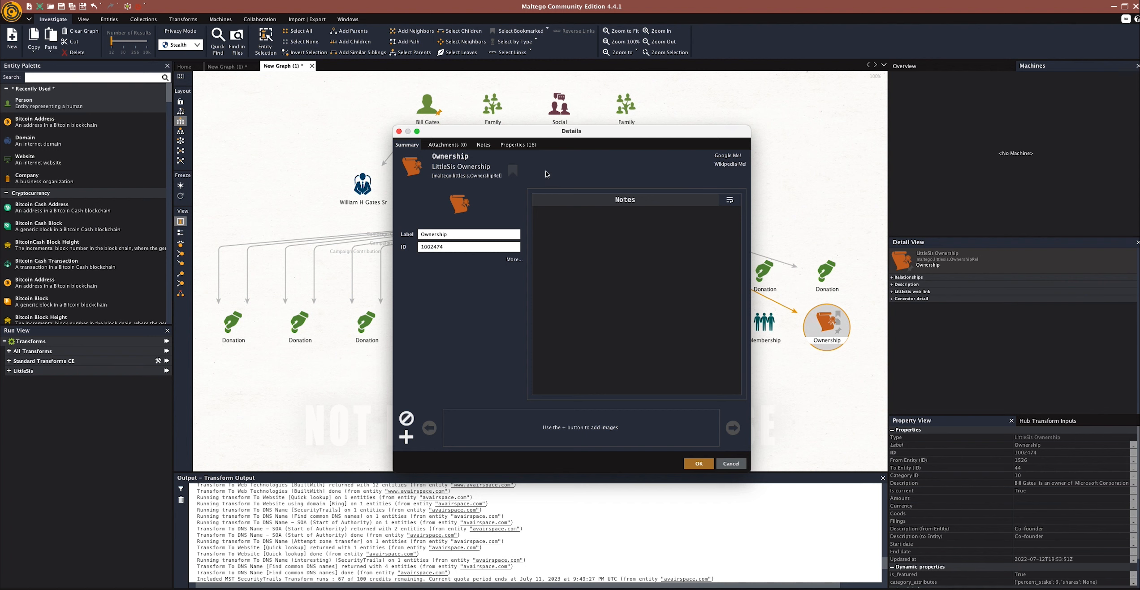
click(520, 145)
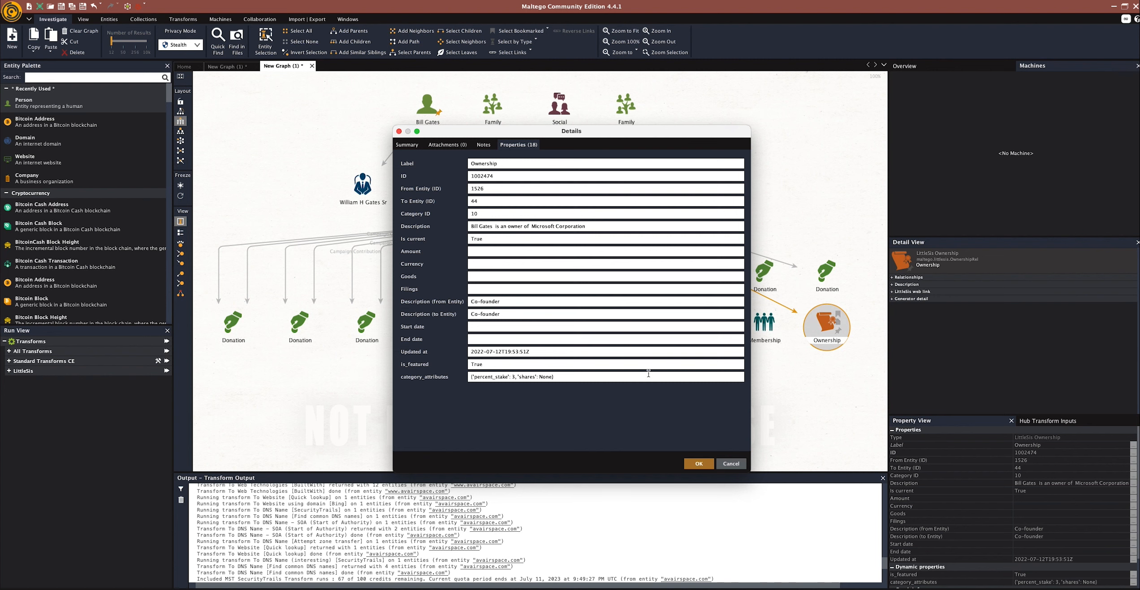
click(730, 464)
Copy the name Gates Ventures from the description in the lower Ownership entity's properties, leaving the details unchanged
double_click(639, 373)
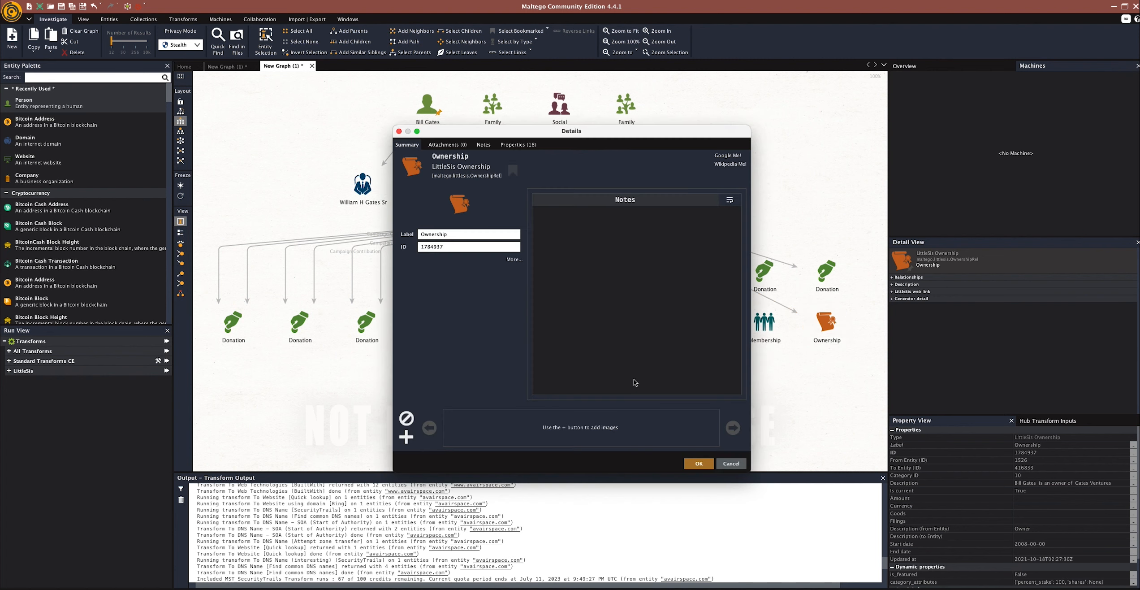
click(529, 146)
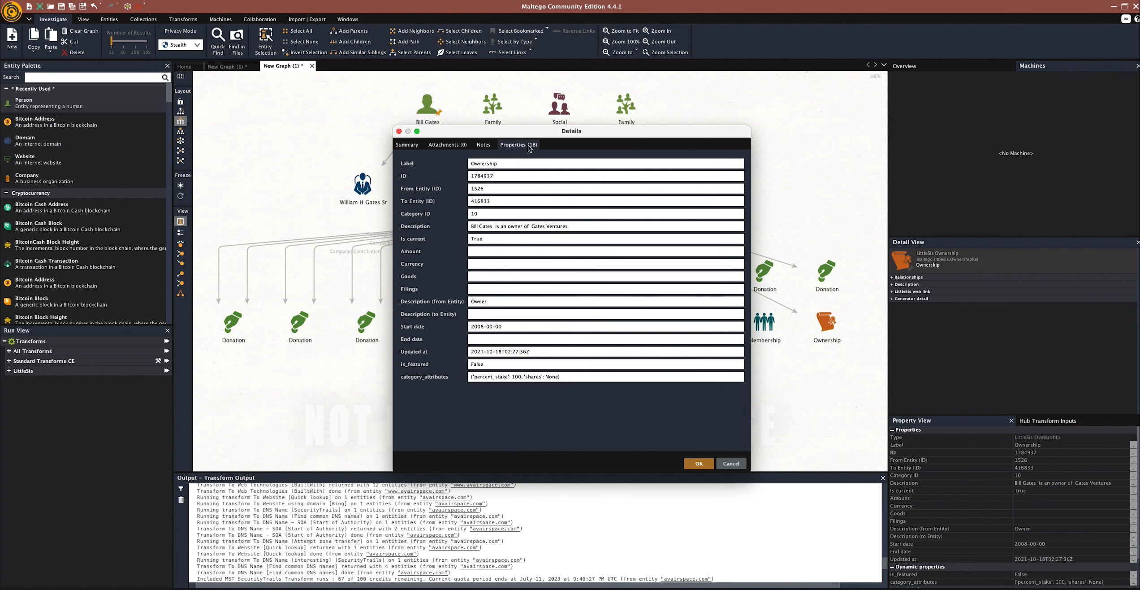
drag(574, 228, 530, 226)
key(ctrl+c)
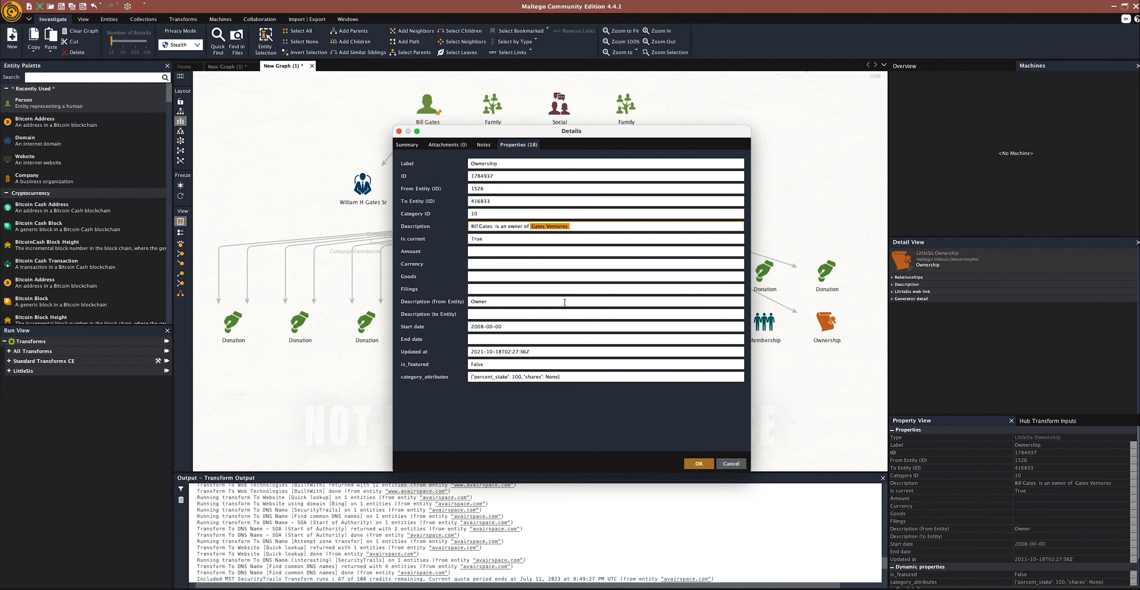
click(730, 464)
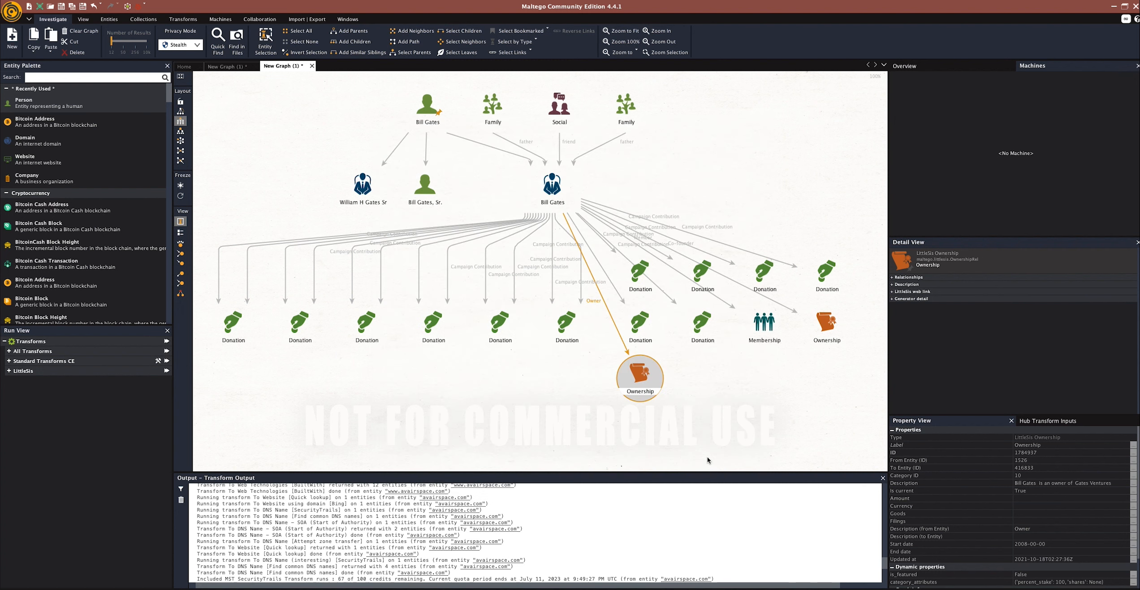
Add a Company entity in the empty area below the Donation row and name it Gates Ventures
click(458, 395)
drag(95, 179, 402, 393)
click(404, 406)
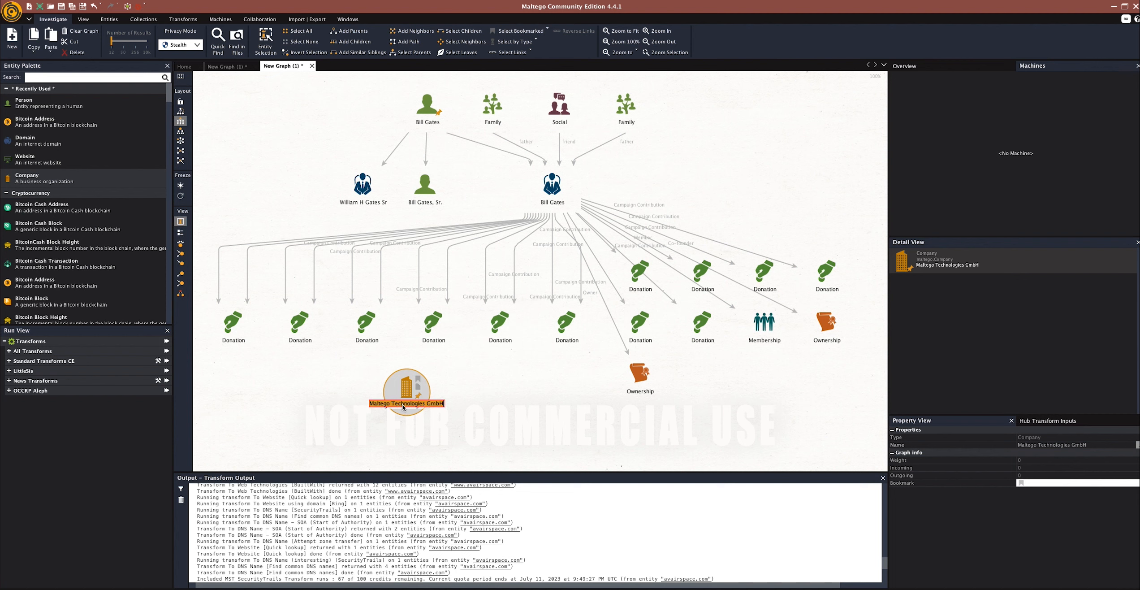
key(ctrl+v)
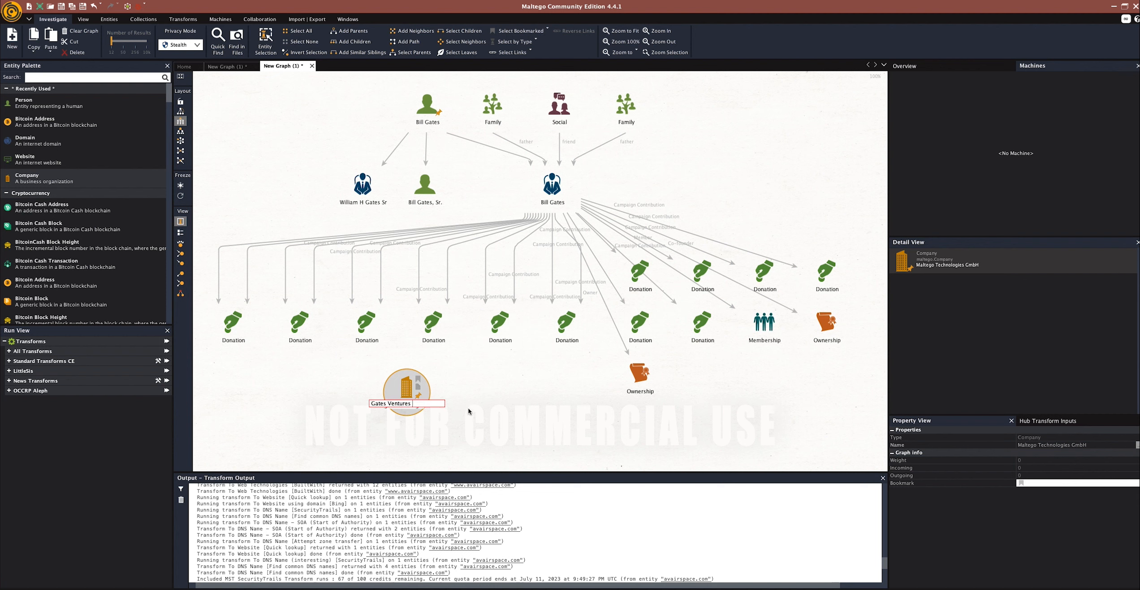
key(Return)
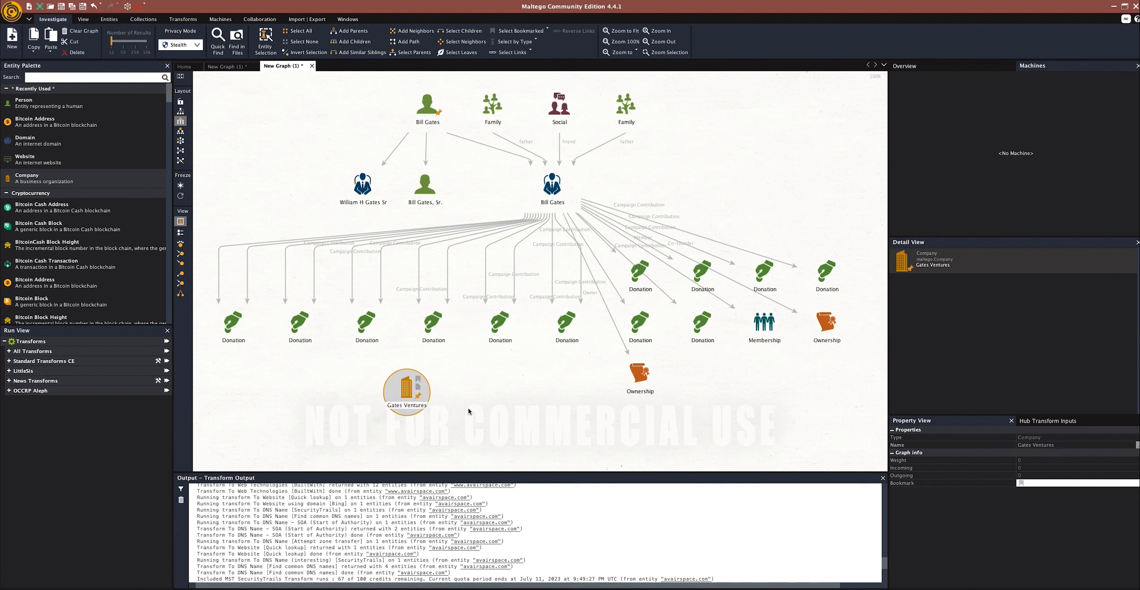
Run the LittleSis transform Search for Organizations on the Gates Ventures company
right_click(412, 396)
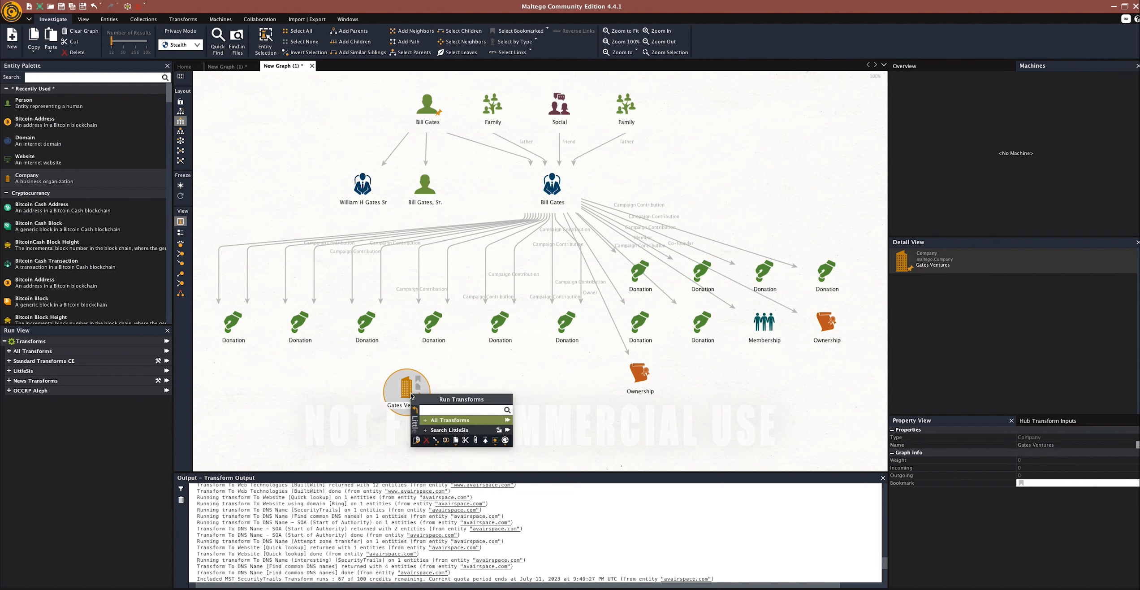
click(424, 430)
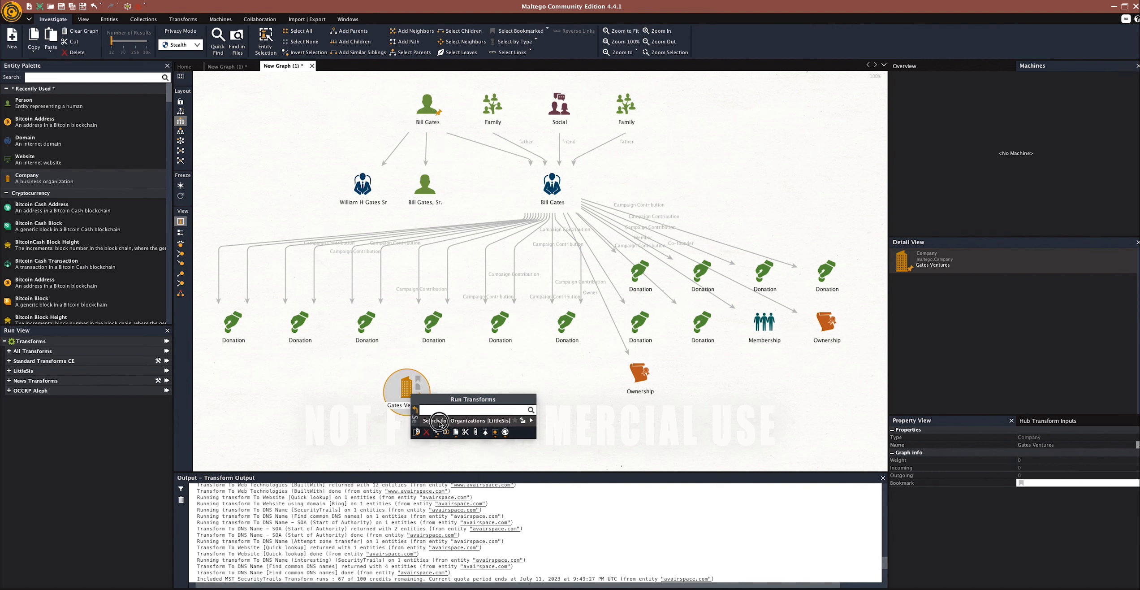
click(439, 422)
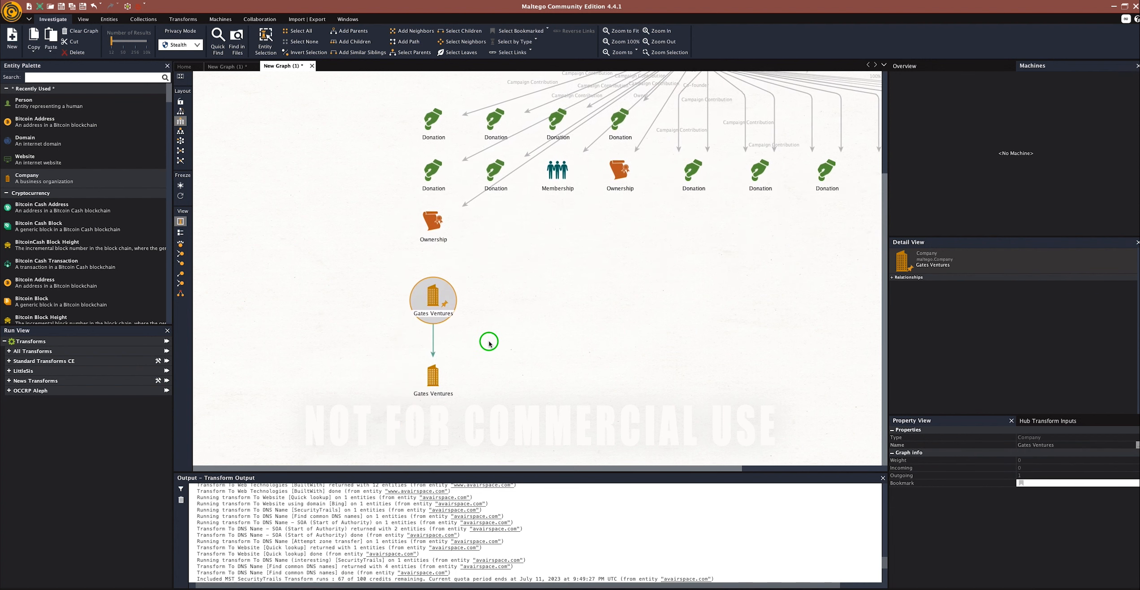
Run the LittleSis transform To all relationships on the Gates Ventures business found by the organization search
click(433, 381)
right_click(434, 381)
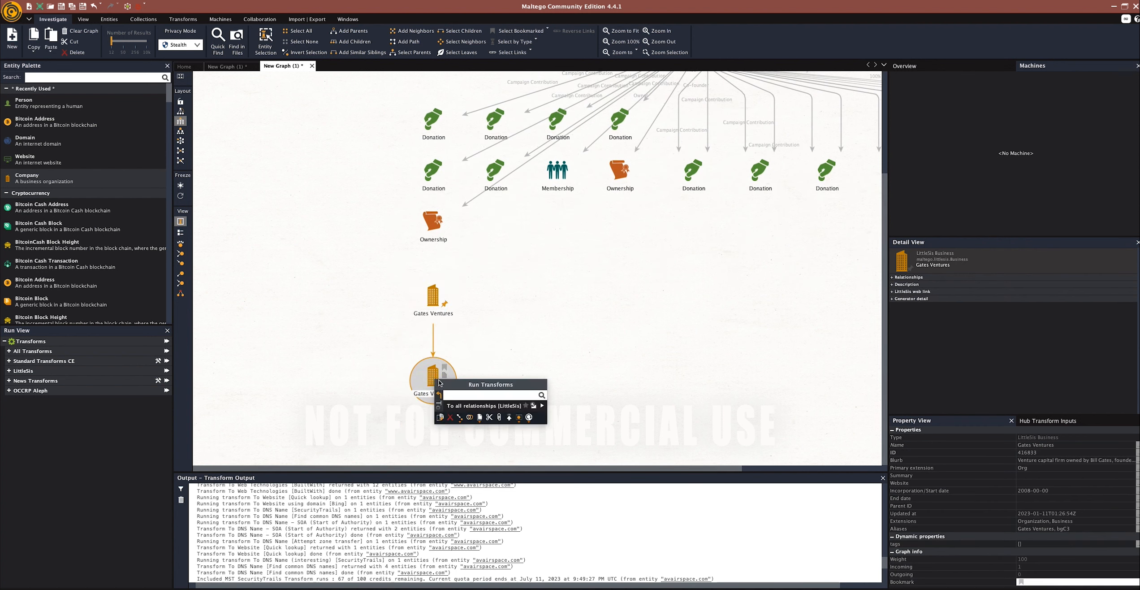
click(452, 409)
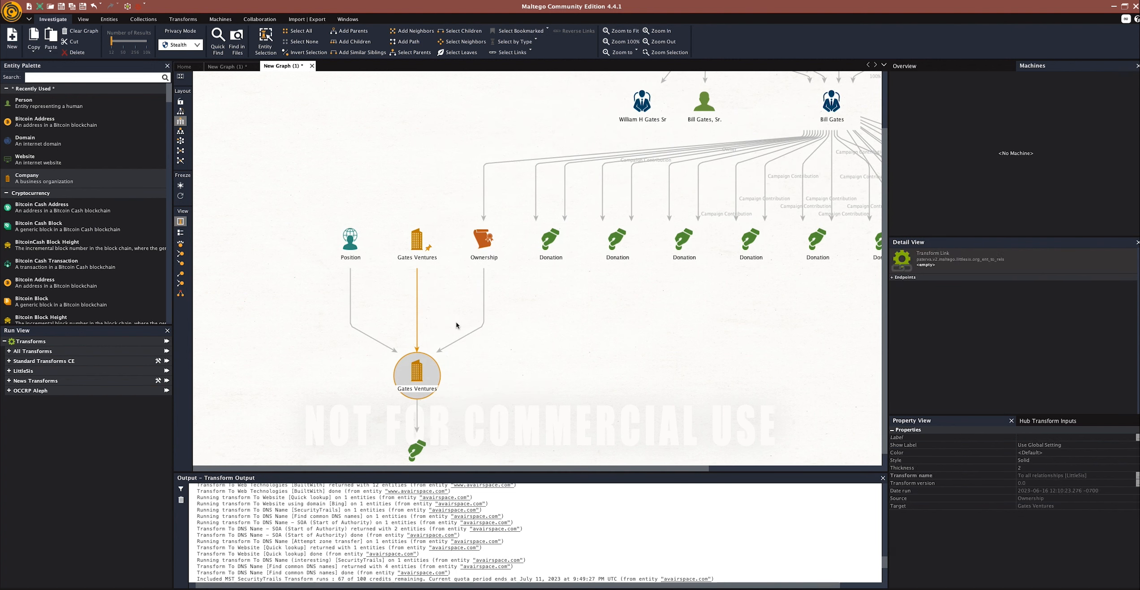
Copy the name ClimateWorks Foundation from the description of the Donation entity below Gates Ventures, leaving its details unchanged
drag(466, 396, 461, 302)
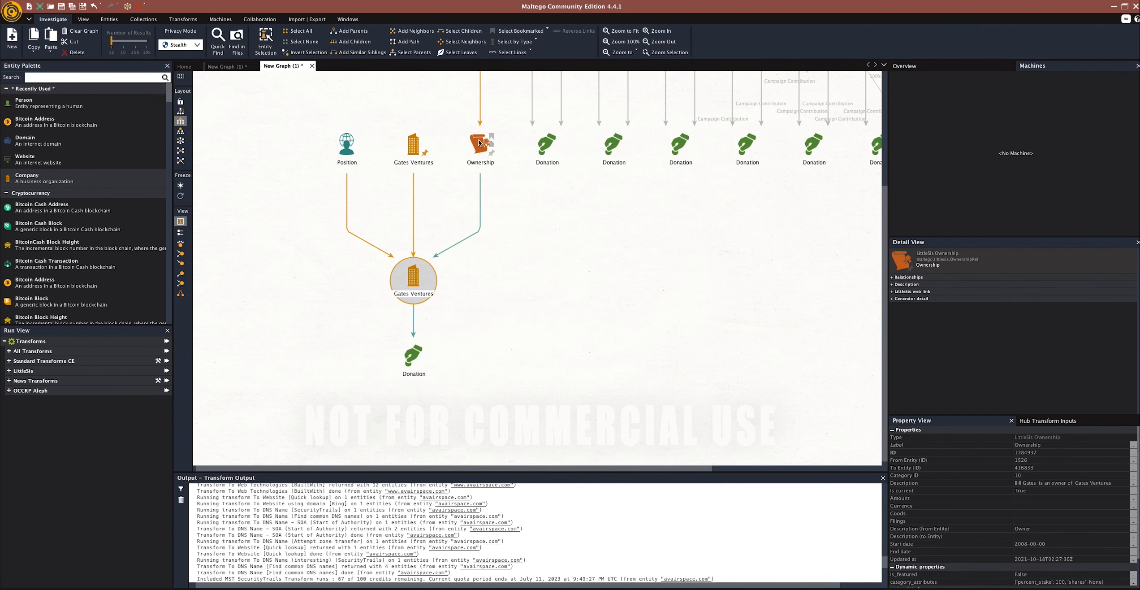
drag(519, 258, 464, 463)
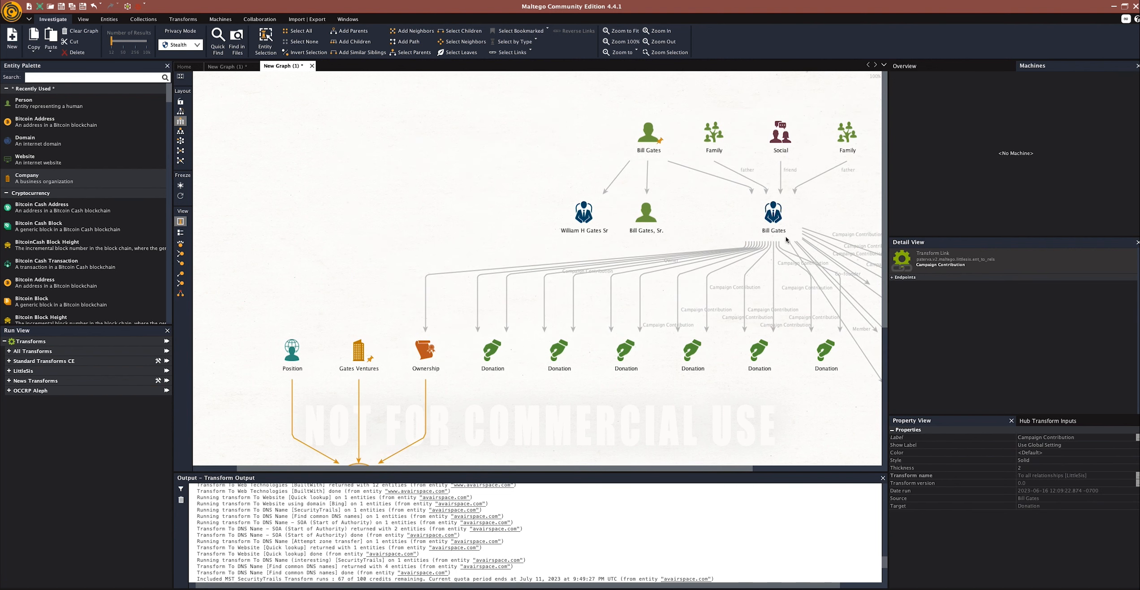
drag(526, 372, 629, 271)
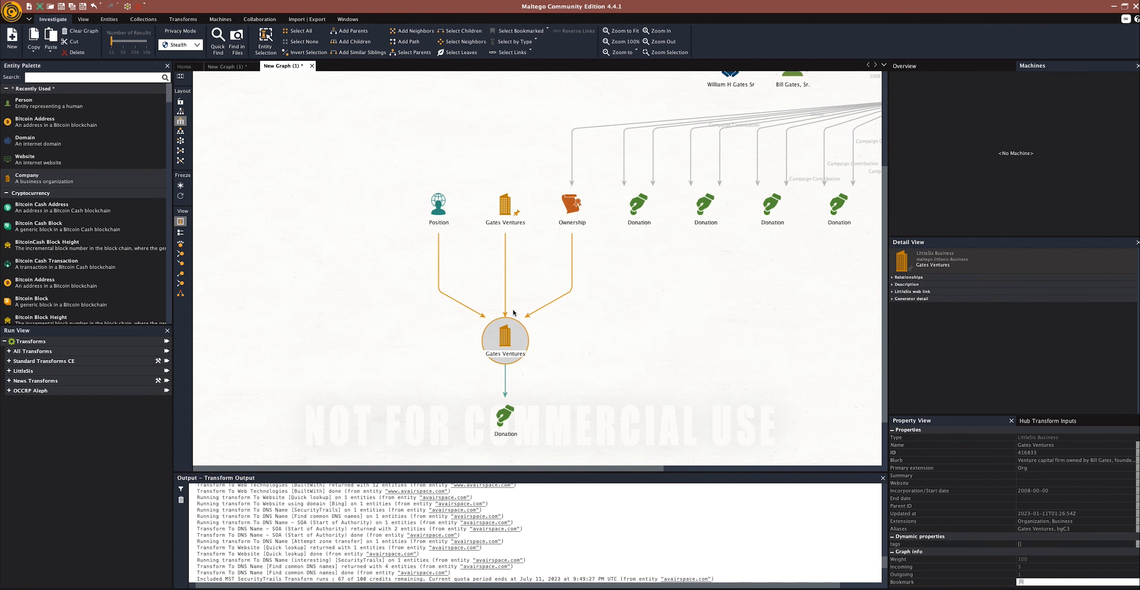
click(504, 418)
double_click(503, 419)
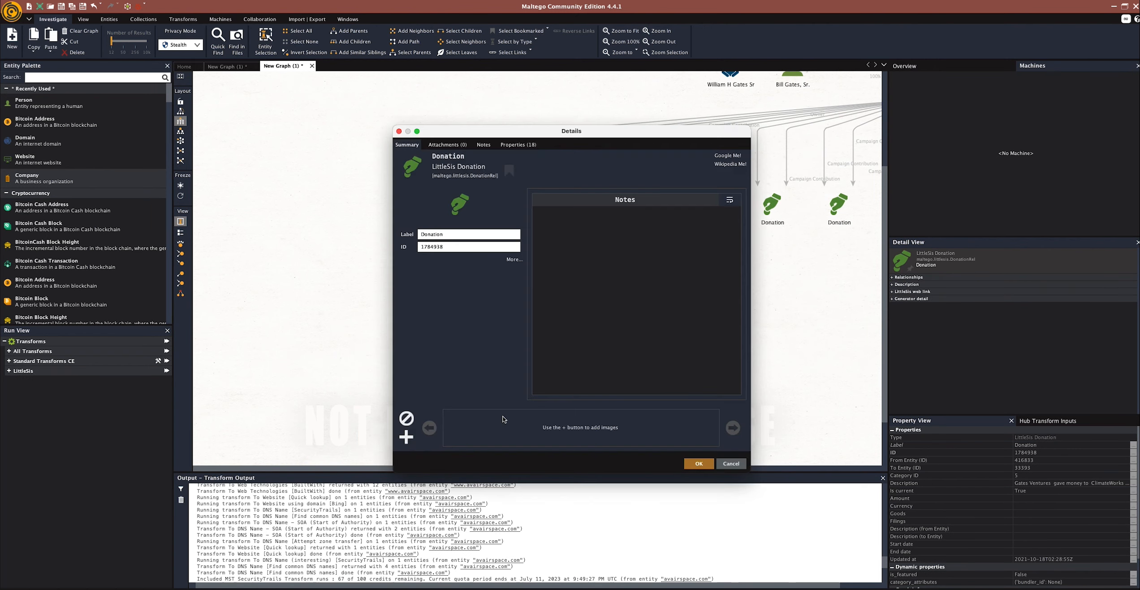
click(529, 148)
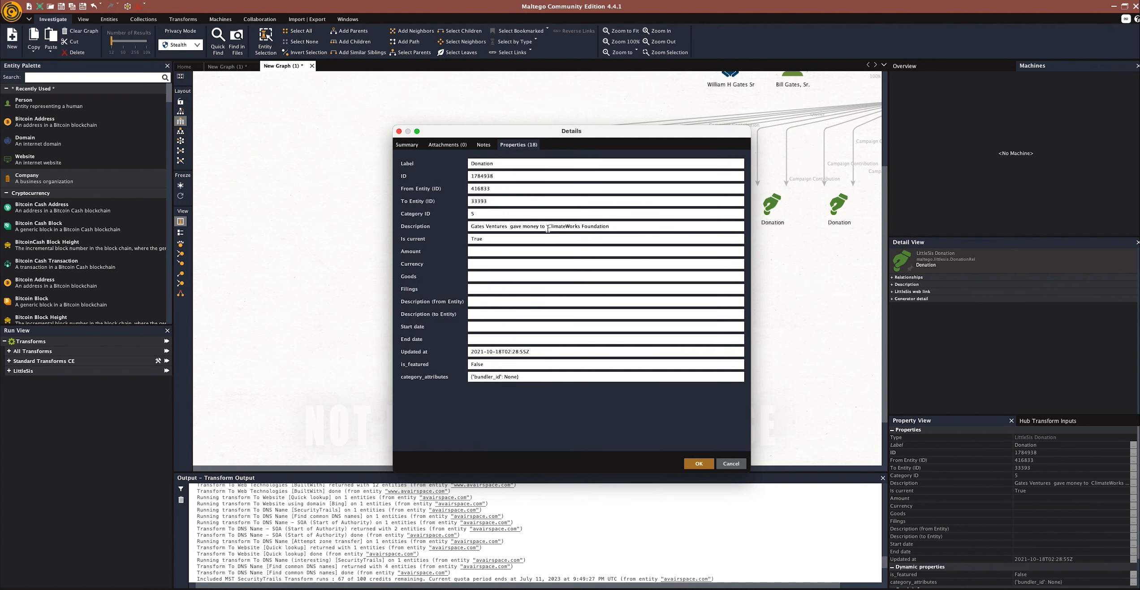
drag(548, 228, 602, 230)
key(ctrl+c)
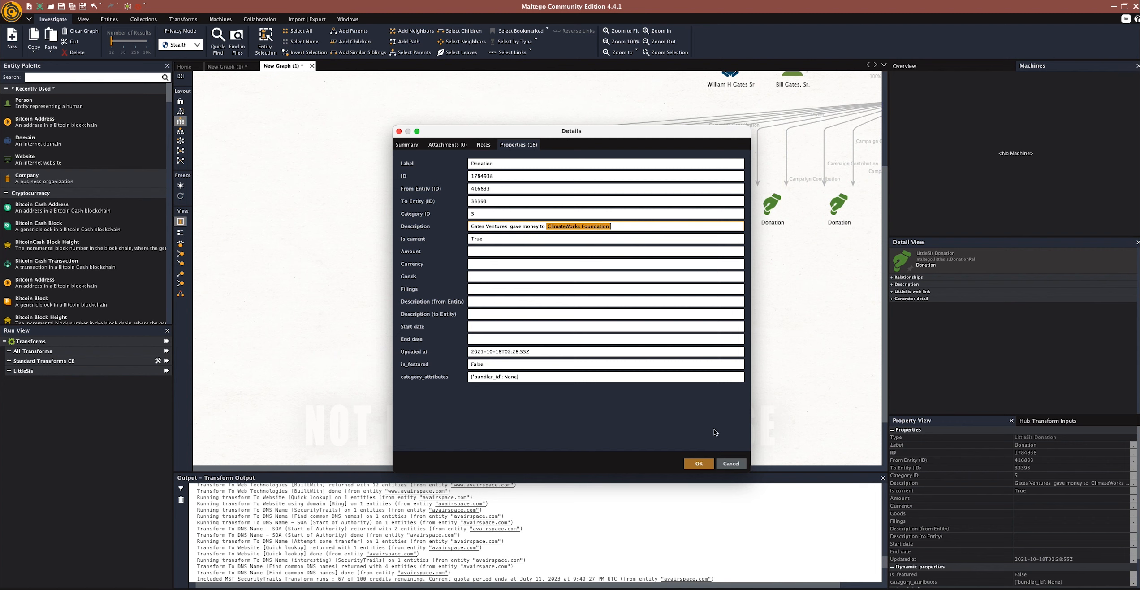
click(730, 463)
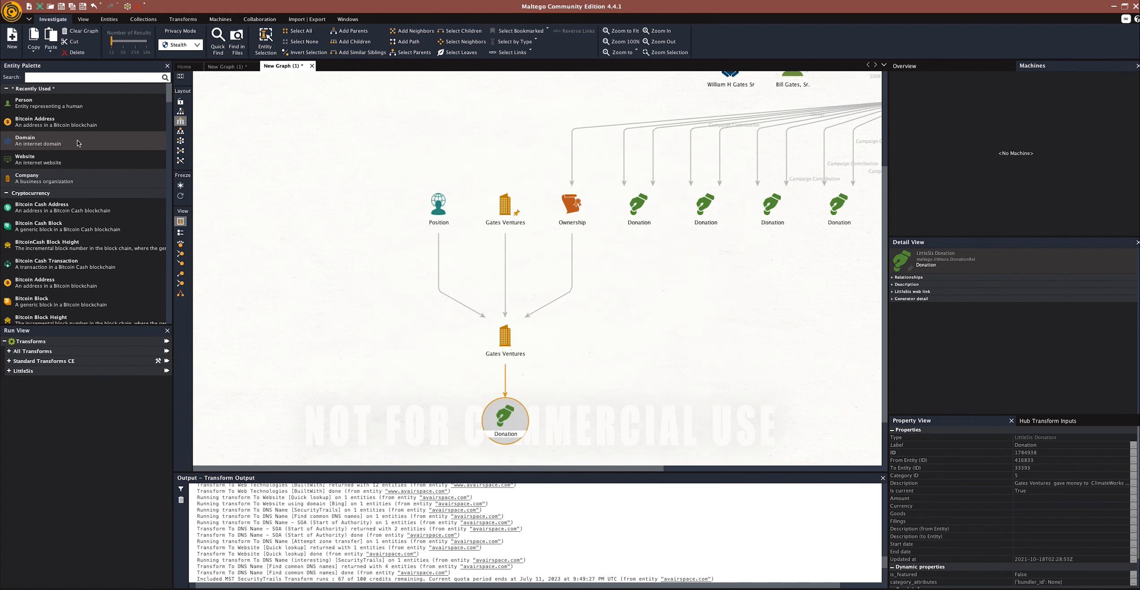
Add a Company entity in the empty area beside the Position entity and name it ClimateWorks Foundation
click(39, 181)
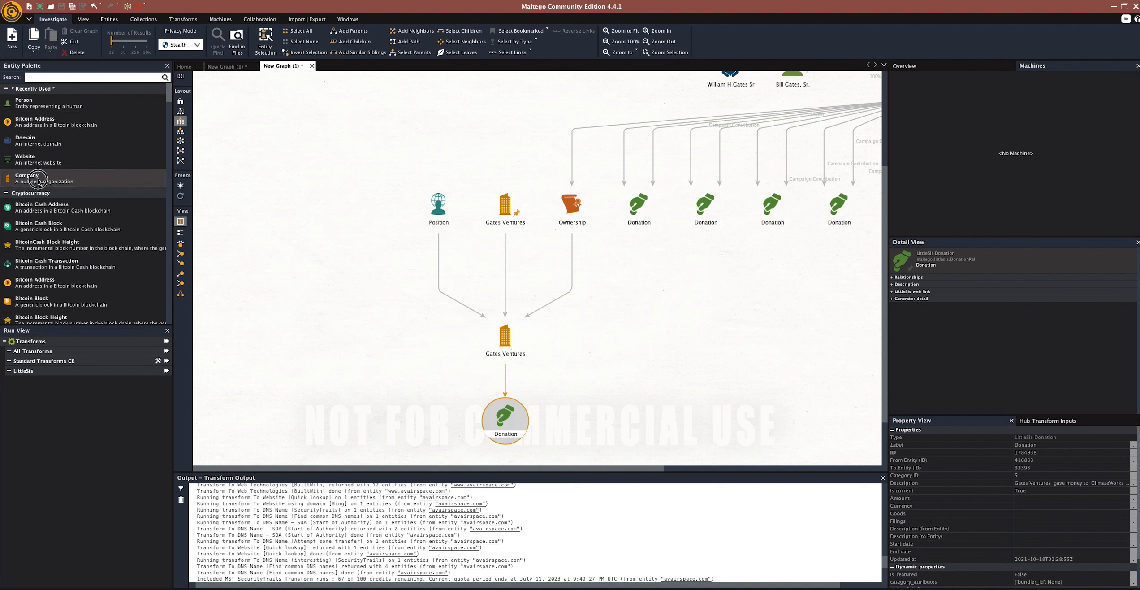
drag(39, 181, 245, 231)
double_click(242, 240)
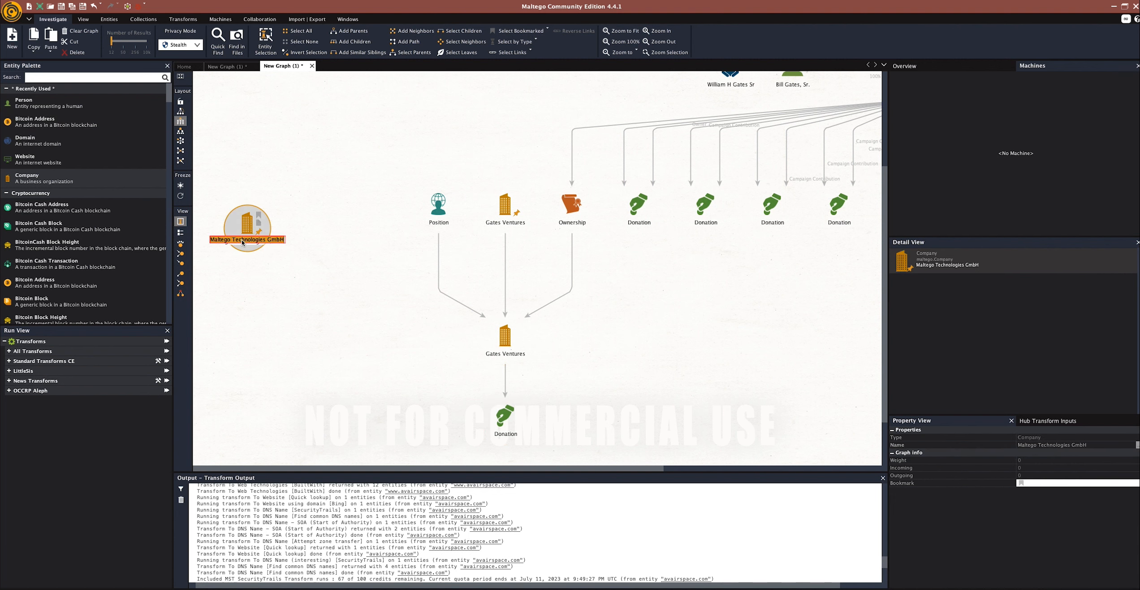
key(ctrl+v)
key(Return)
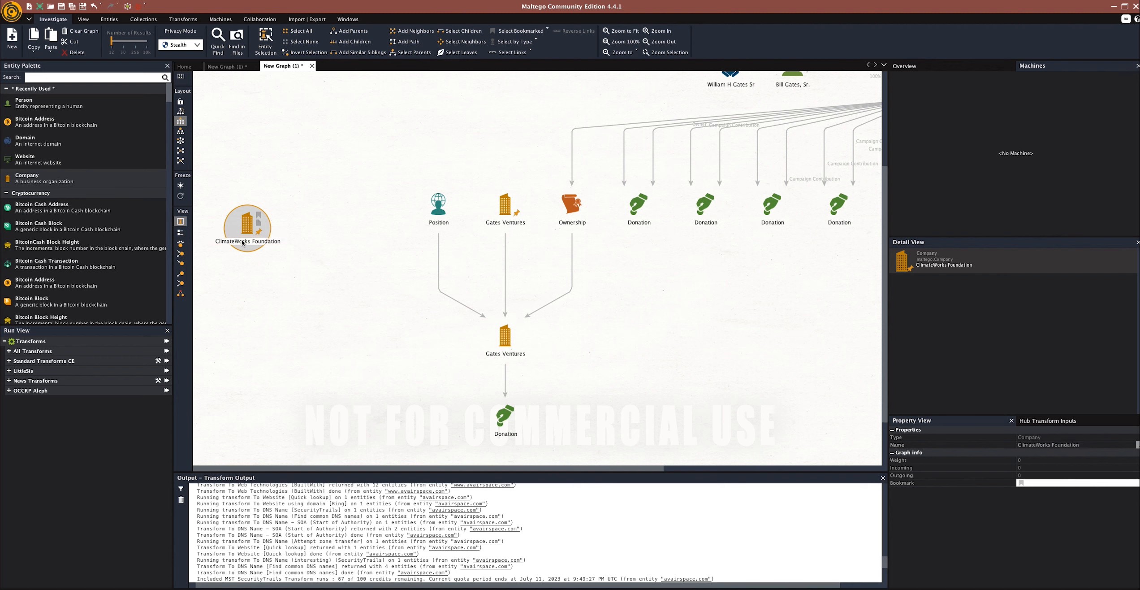
Run the LittleSis organization search on the ClimateWorks Foundation company and To all relationships on the organization it returns
right_click(246, 232)
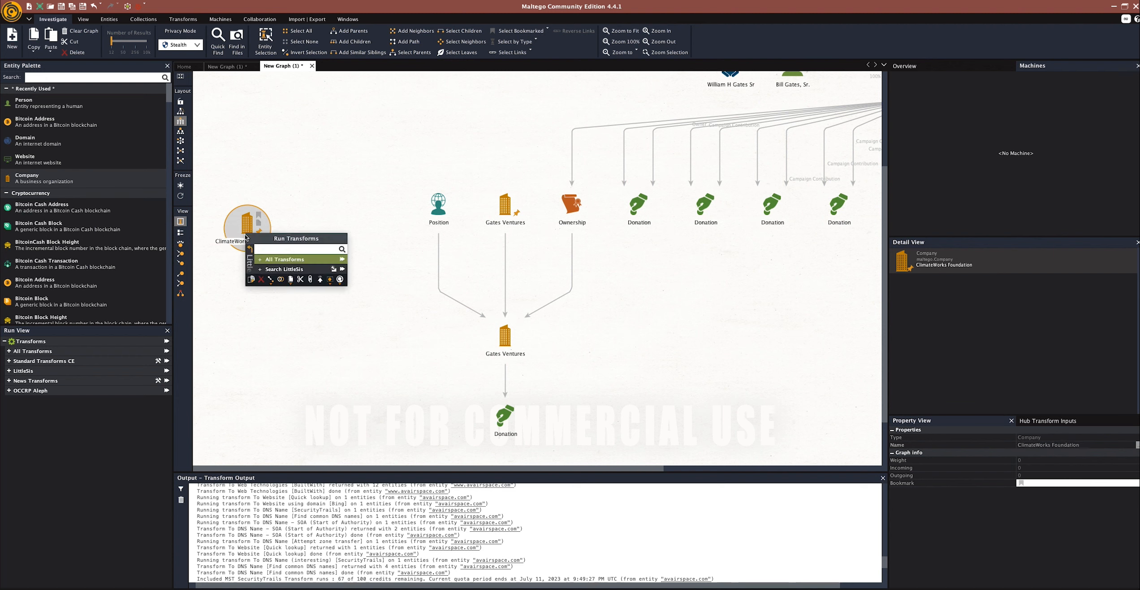
click(268, 269)
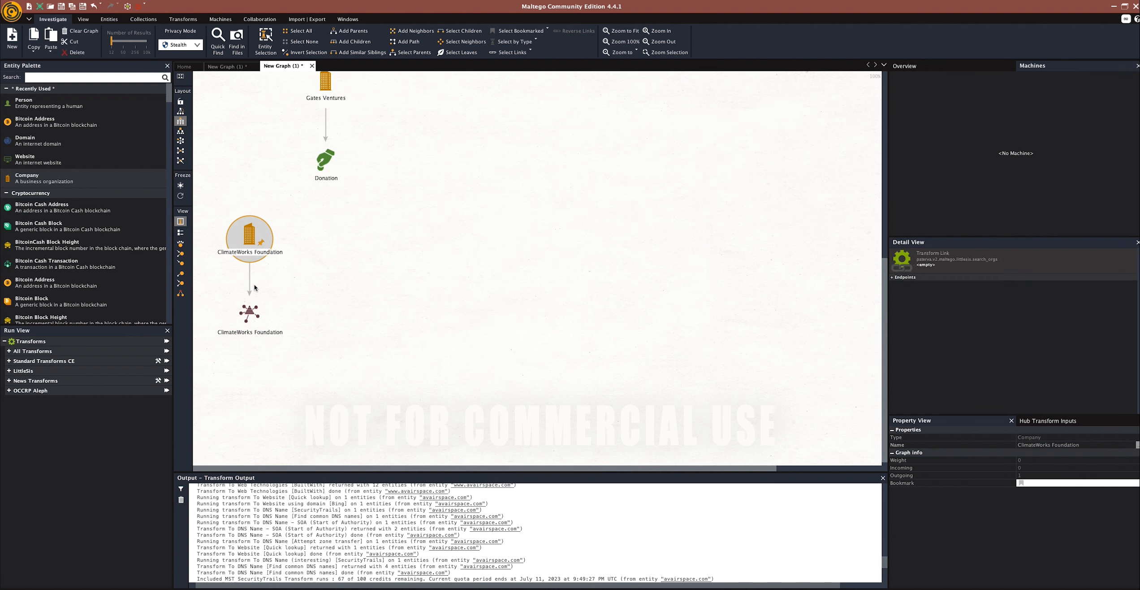
right_click(250, 319)
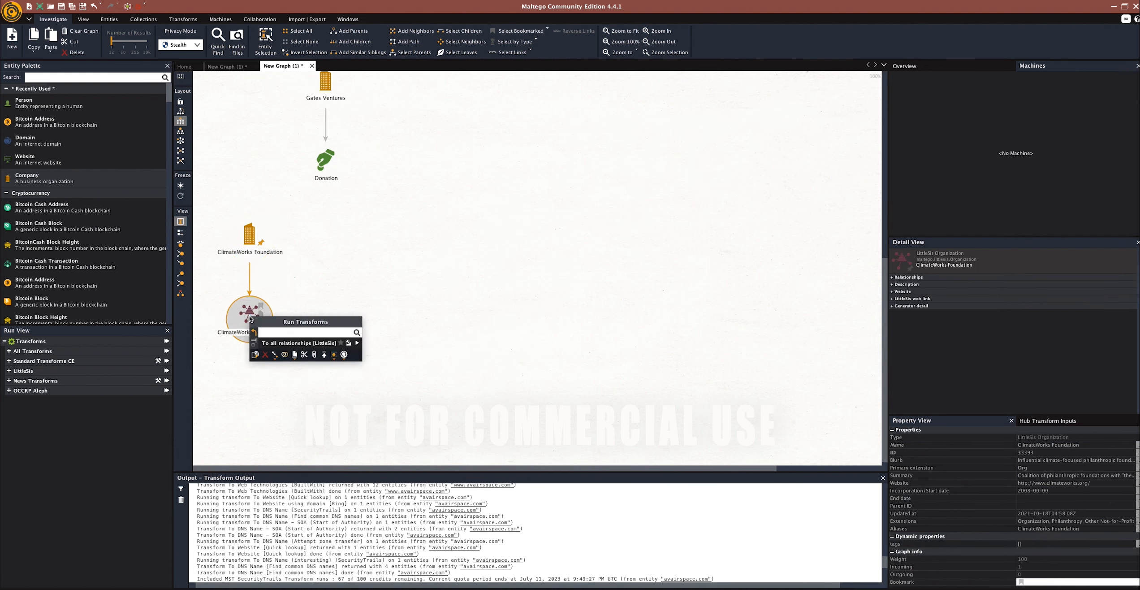
key(Escape)
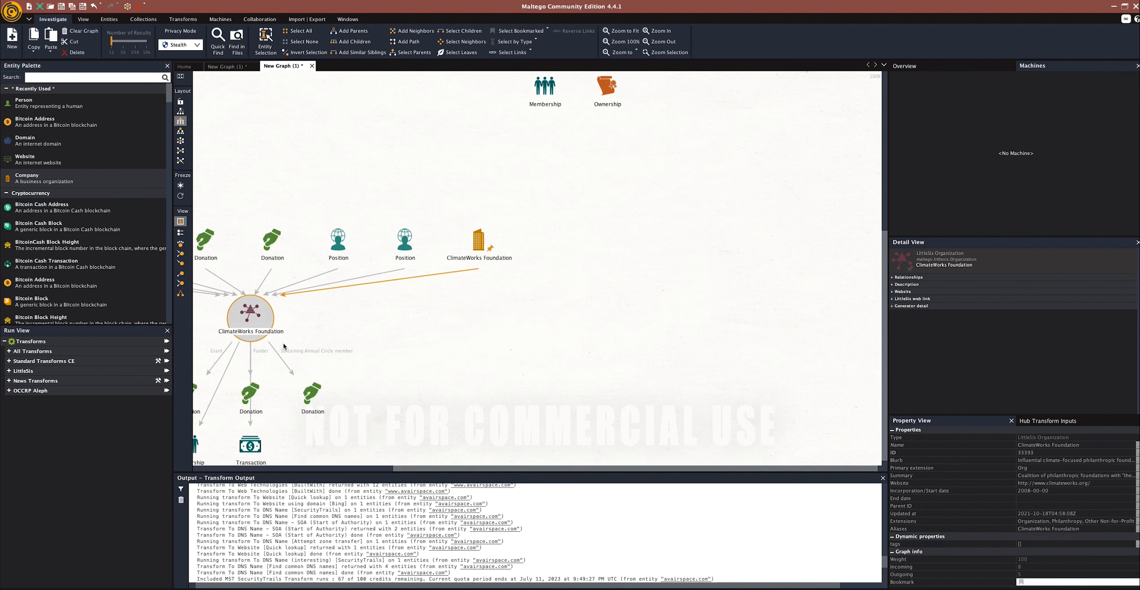
Read the funding recipient's name and the amount in the properties of the Transaction below ClimateWorks Foundation, leaving its details unchanged
drag(336, 341, 541, 317)
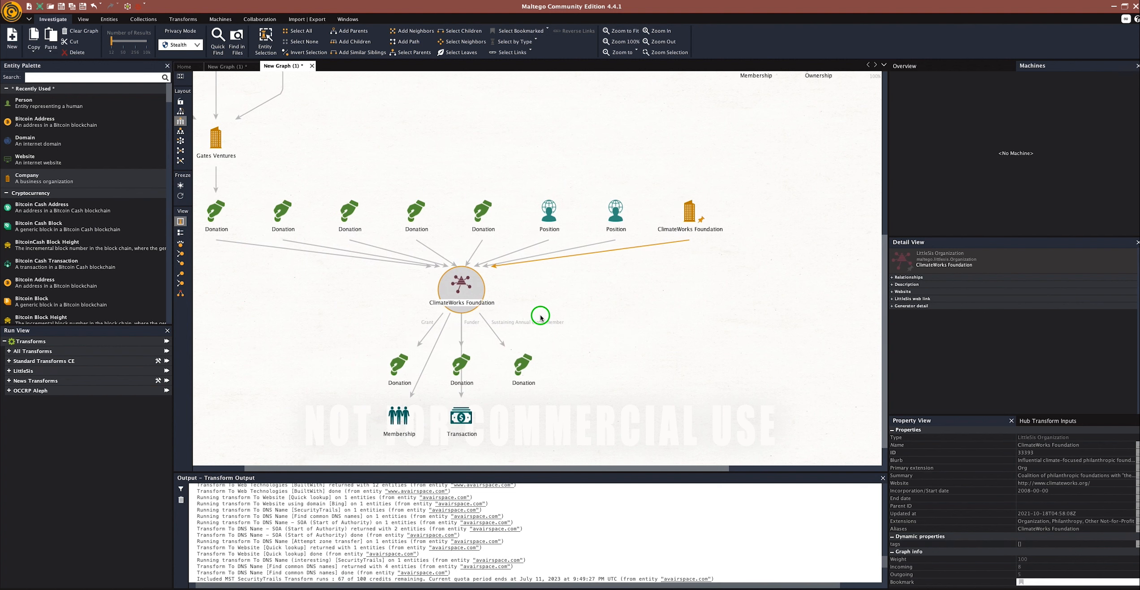
click(463, 419)
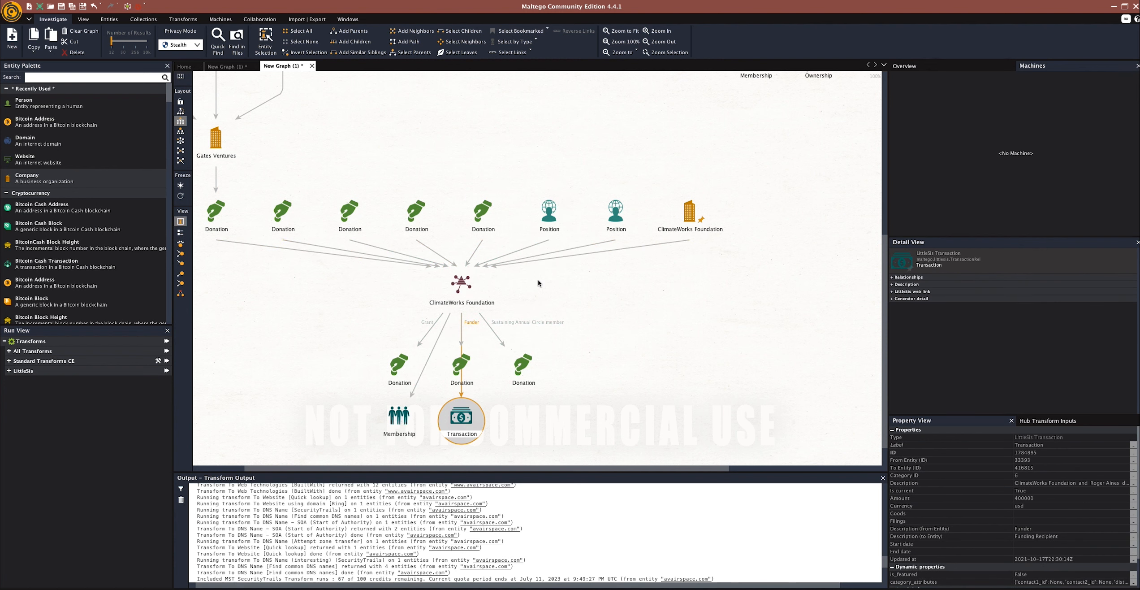
double_click(456, 417)
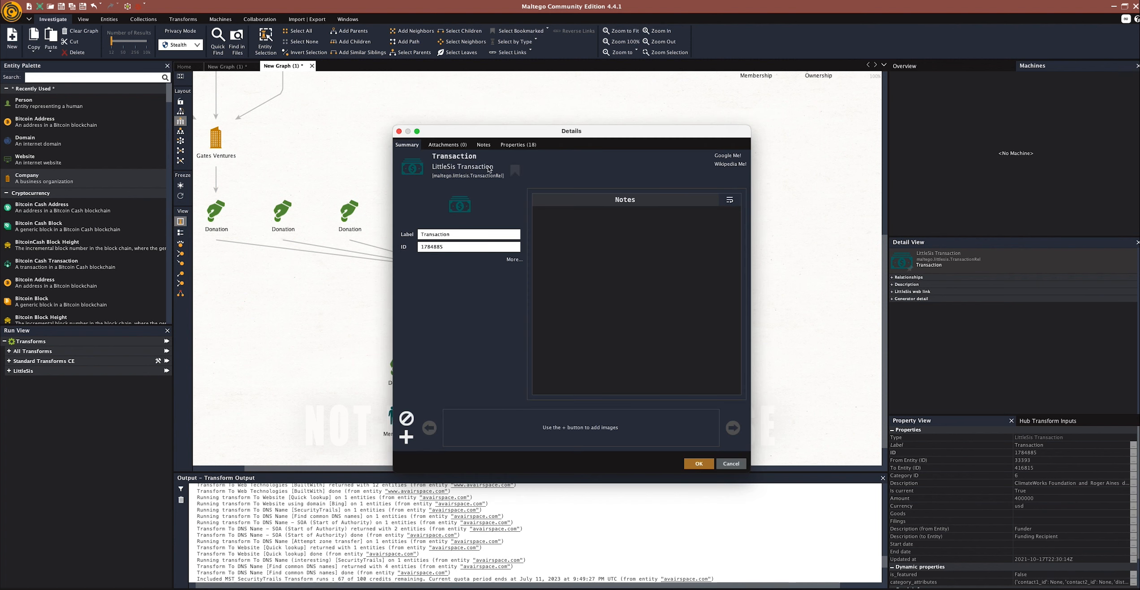
click(510, 145)
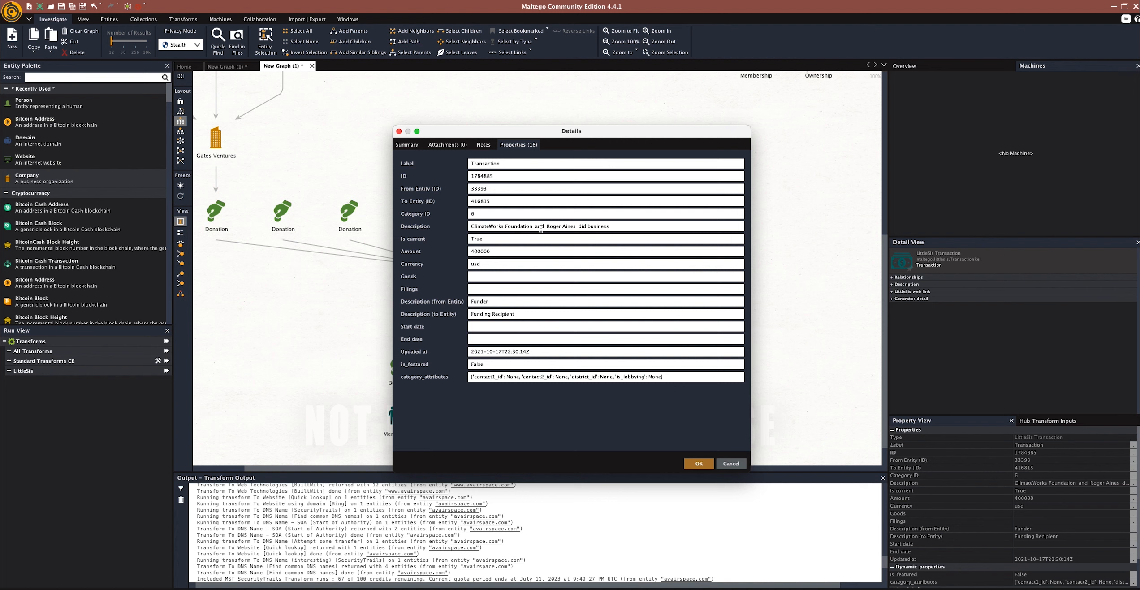
drag(546, 228, 577, 227)
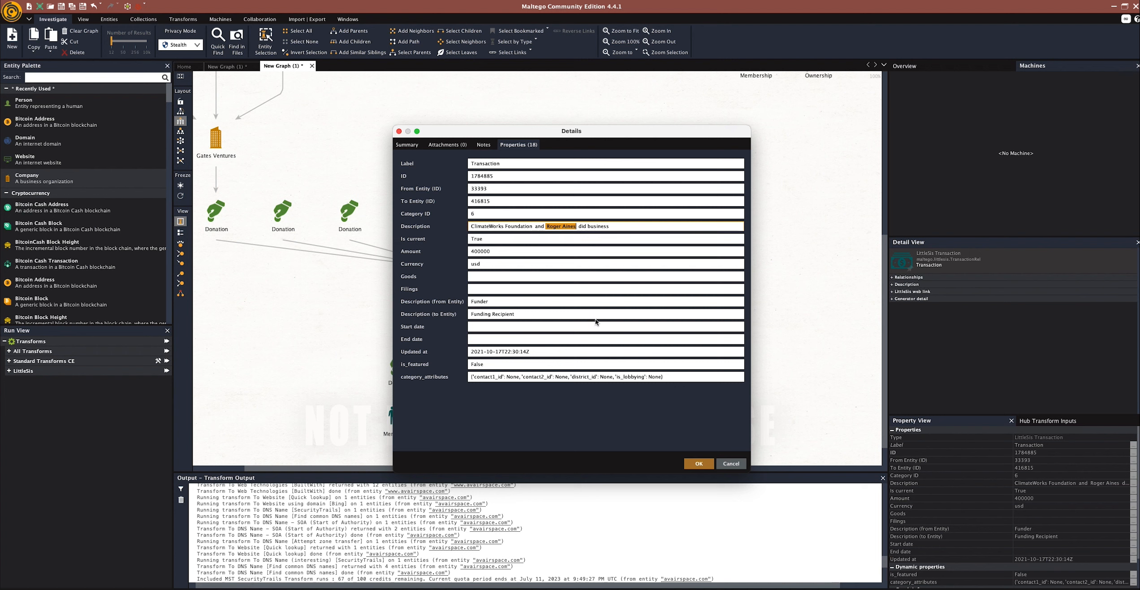
double_click(499, 252)
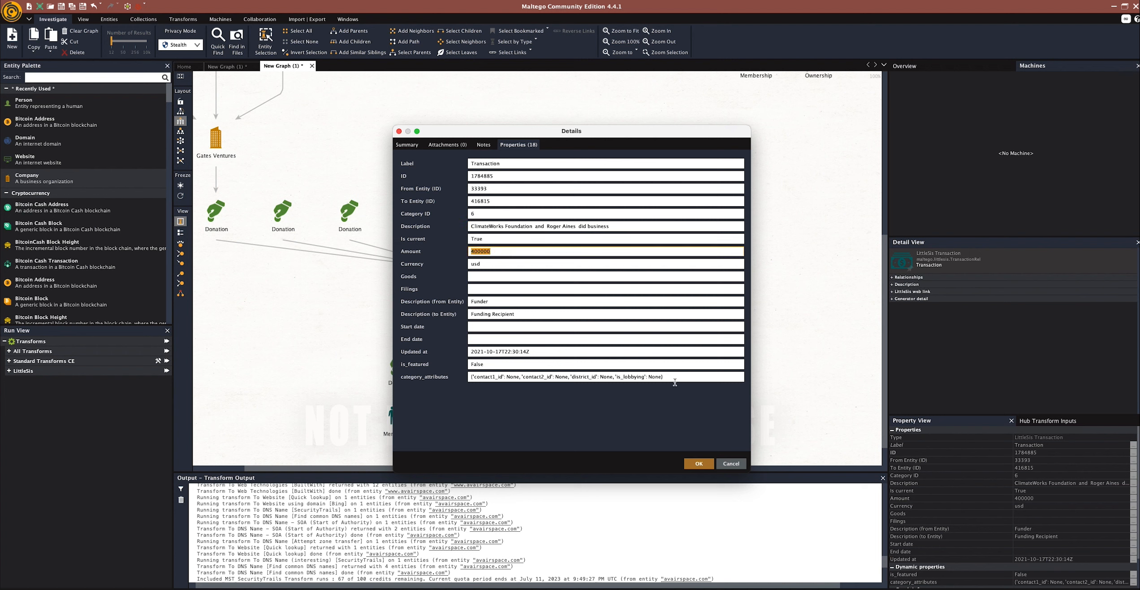
click(731, 463)
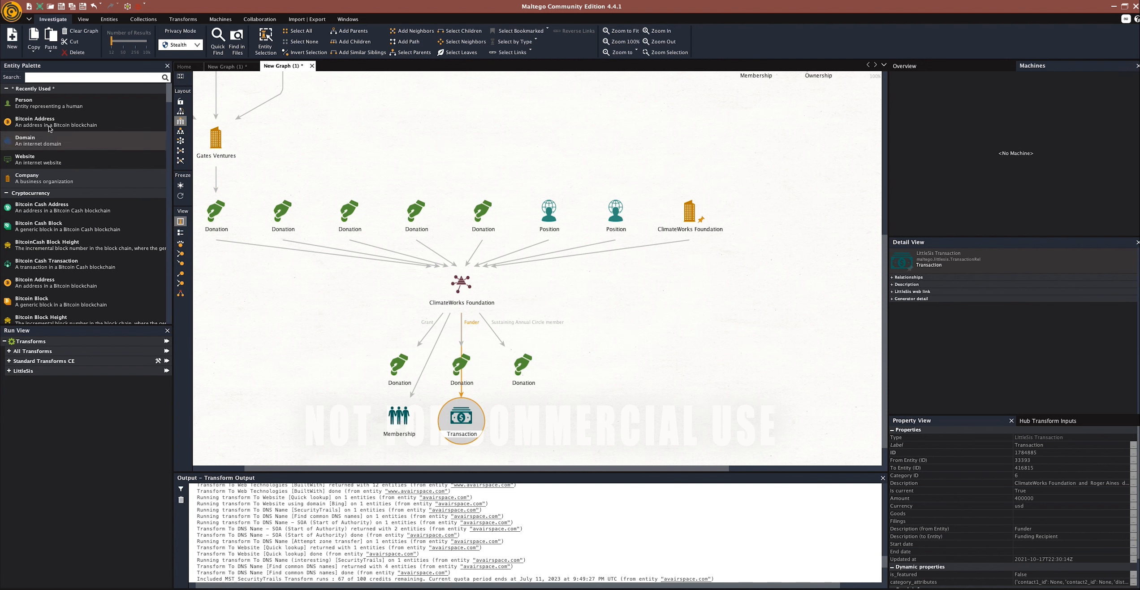
Add a Person entity in the empty area beside the ClimateWorks Foundation donations and name it after the Transaction's funding recipient
drag(47, 104, 690, 349)
click(688, 358)
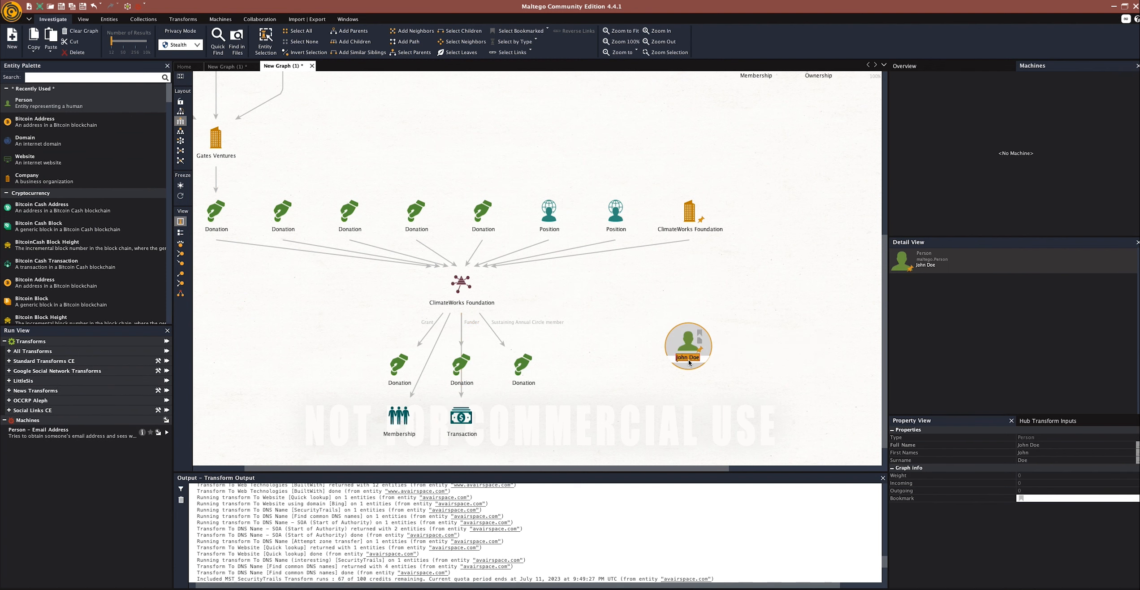
text(Roger Aines)
key(Return)
Run the LittleSis search on the funding recipient's new Person entity
right_click(685, 354)
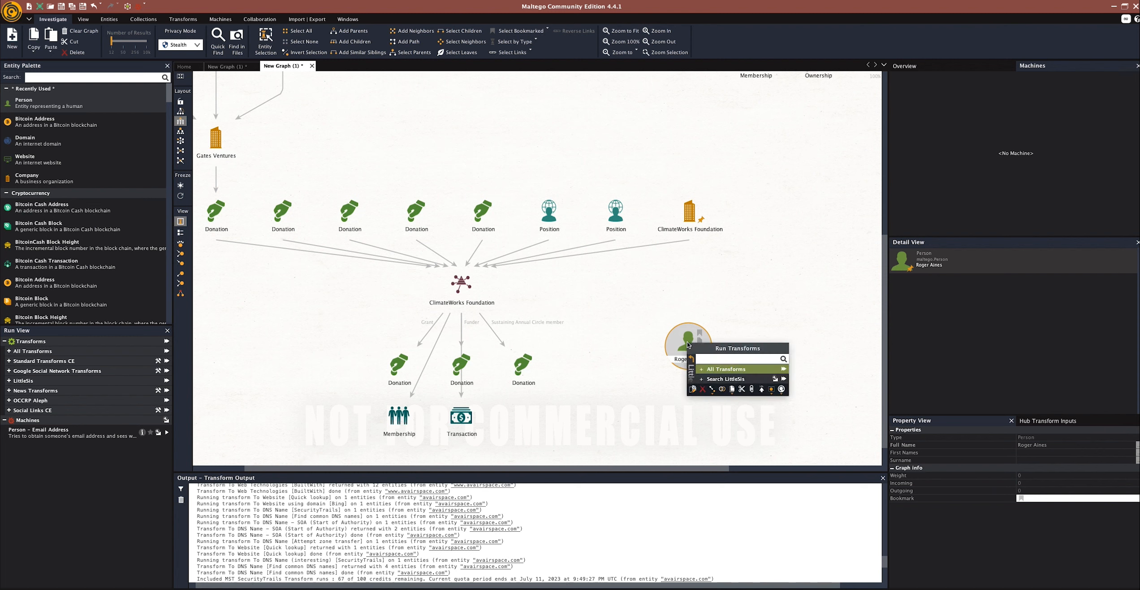
click(703, 378)
click(703, 370)
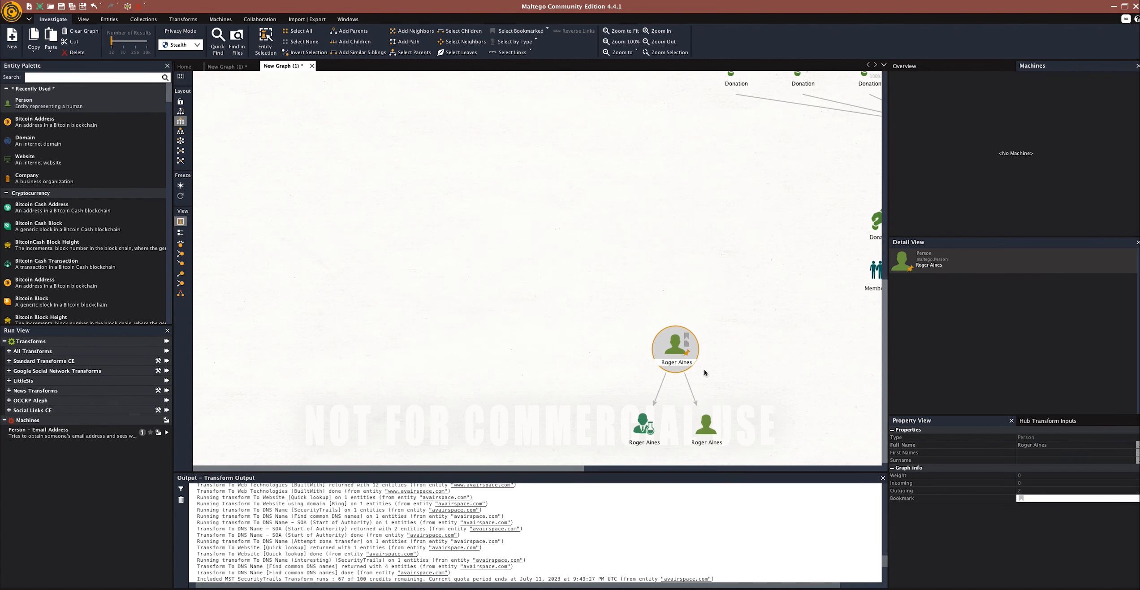
Review the properties of the LittleSis Academic entity returned for the funding recipient and run To all relationships on it
click(642, 434)
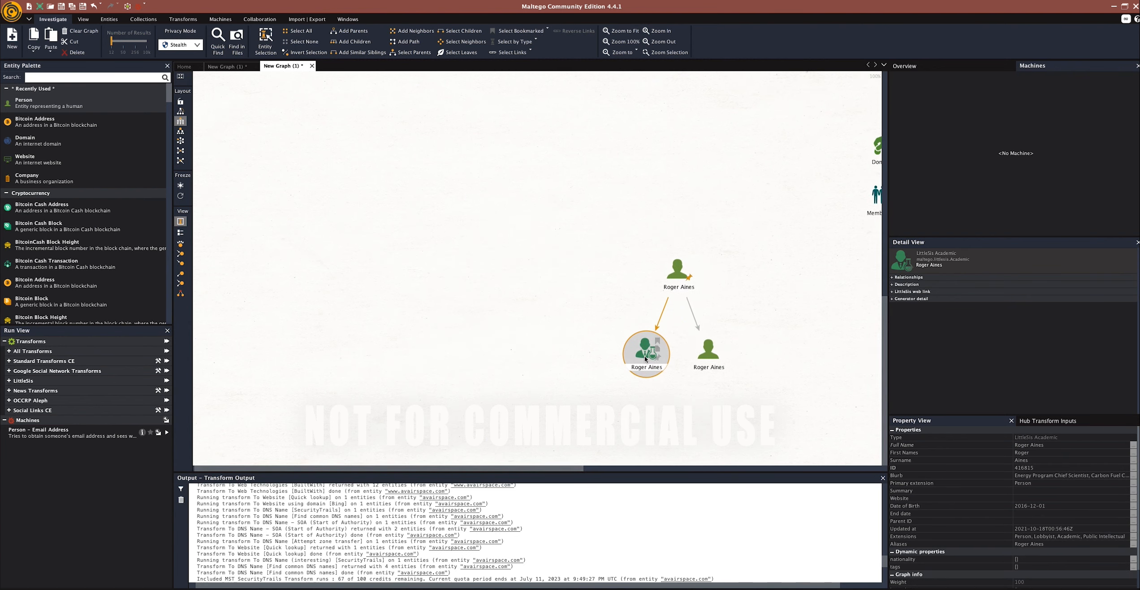
right_click(645, 359)
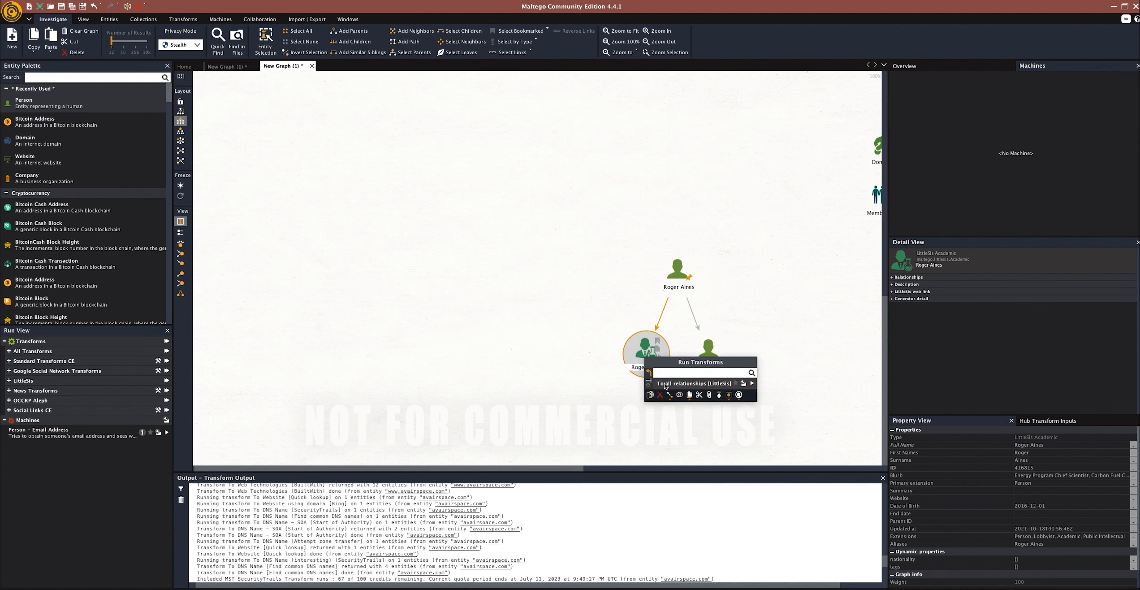
click(640, 348)
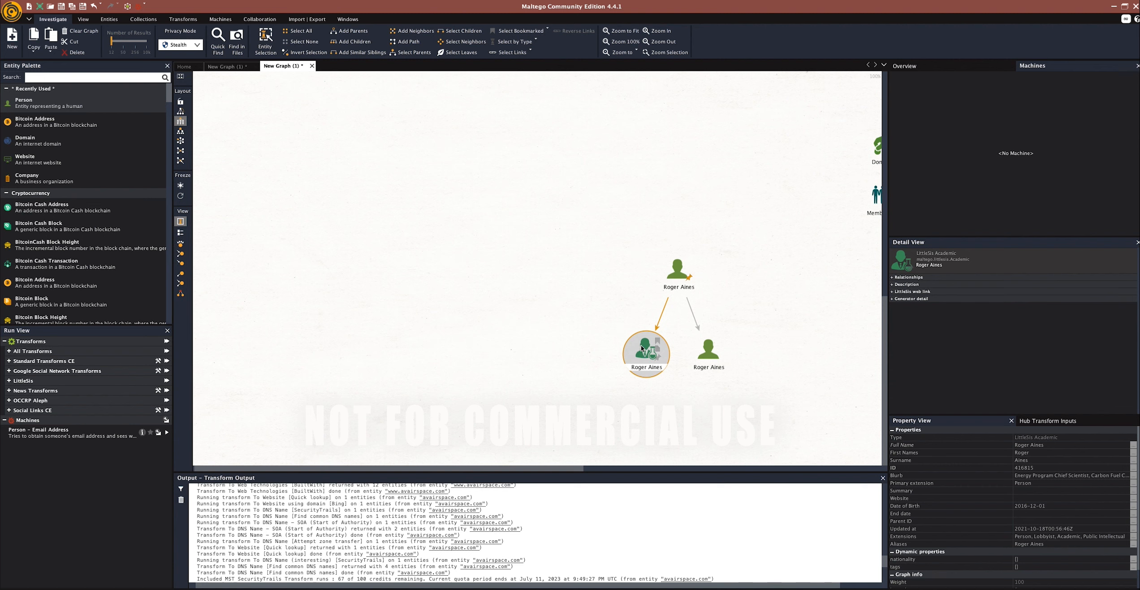
double_click(643, 348)
click(520, 145)
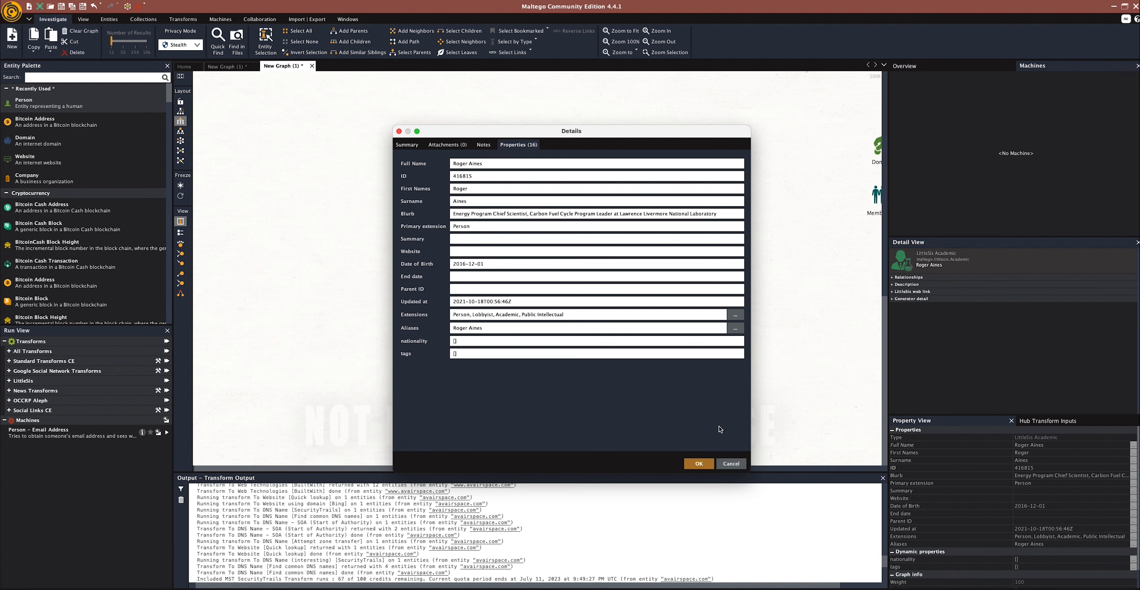
click(737, 465)
right_click(653, 364)
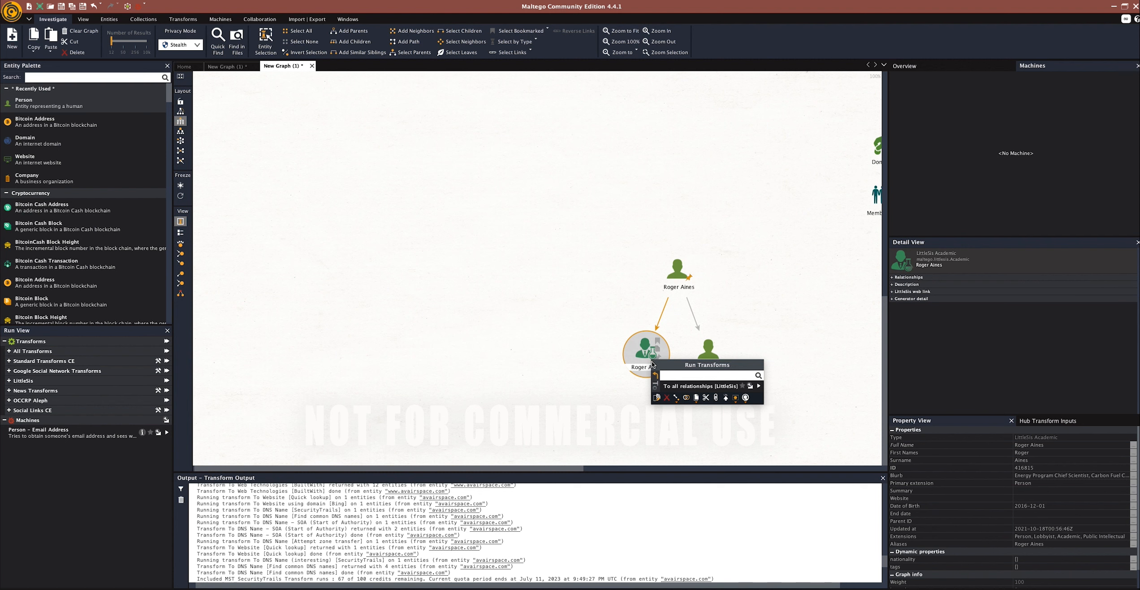
click(671, 388)
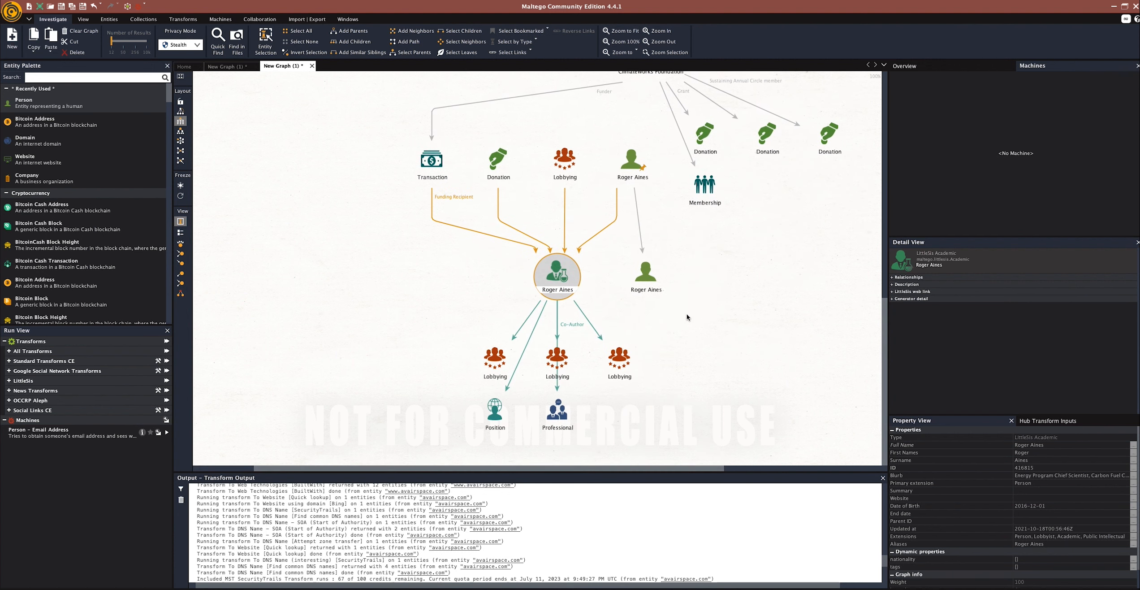
Examine the properties of the Lobbying entity linked above the Academic entity, leaving its details unchanged
click(563, 373)
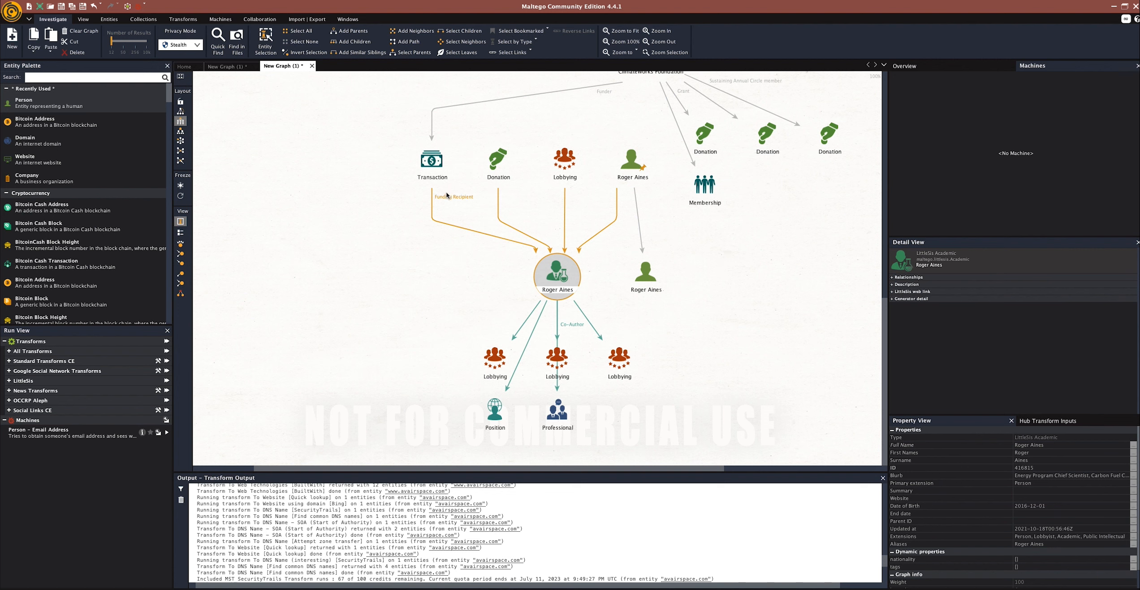
double_click(563, 170)
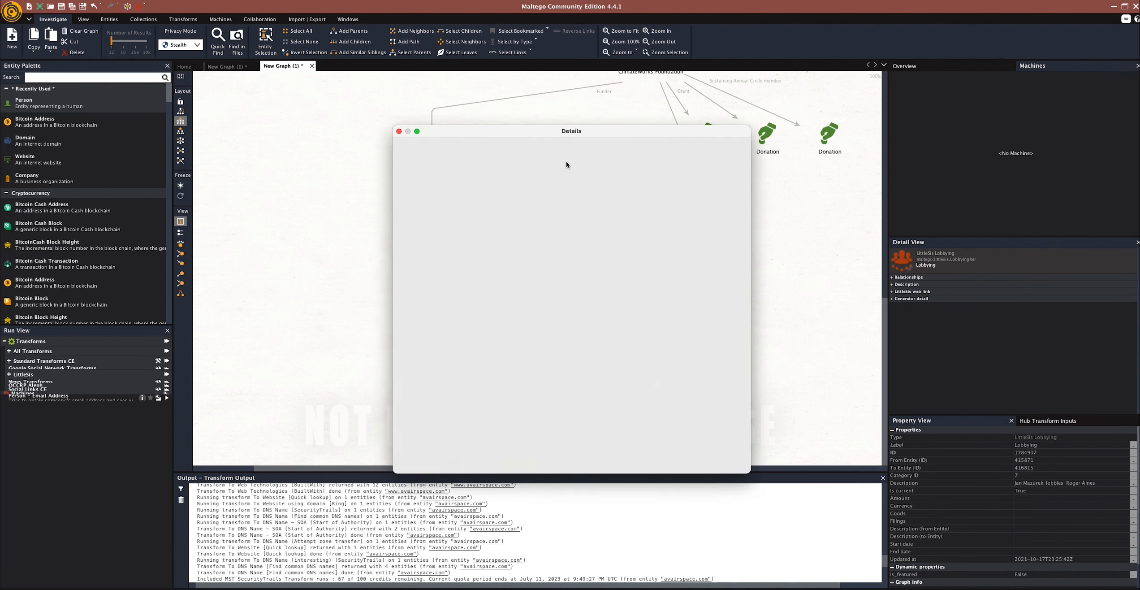
click(521, 144)
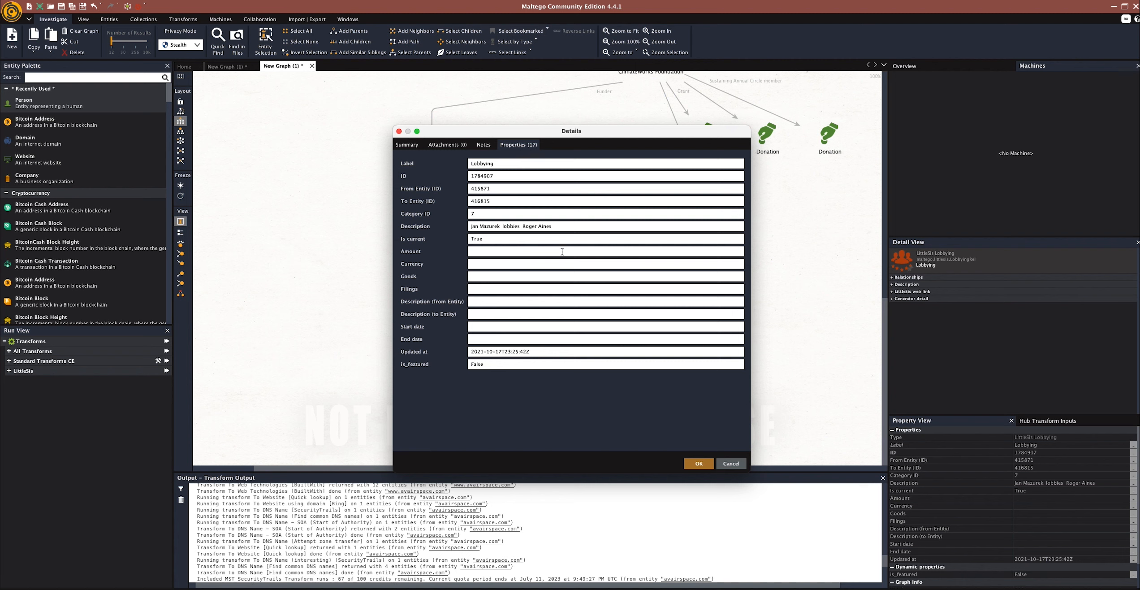
click(731, 463)
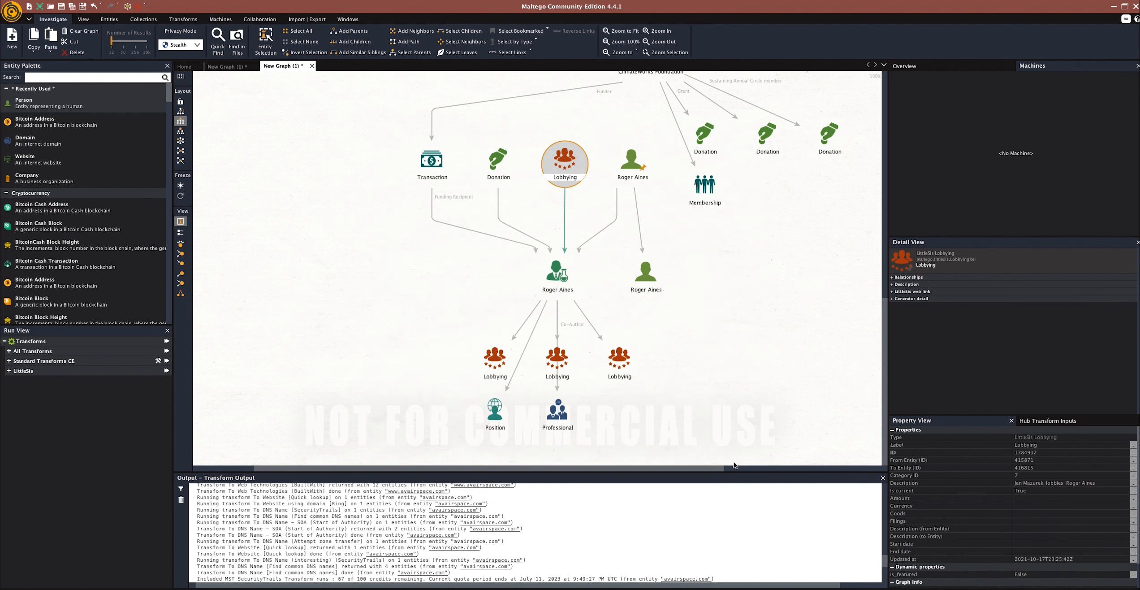
Find the lobbied person's name in the description of the rightmost Lobbying entity below the Academic entity
double_click(617, 357)
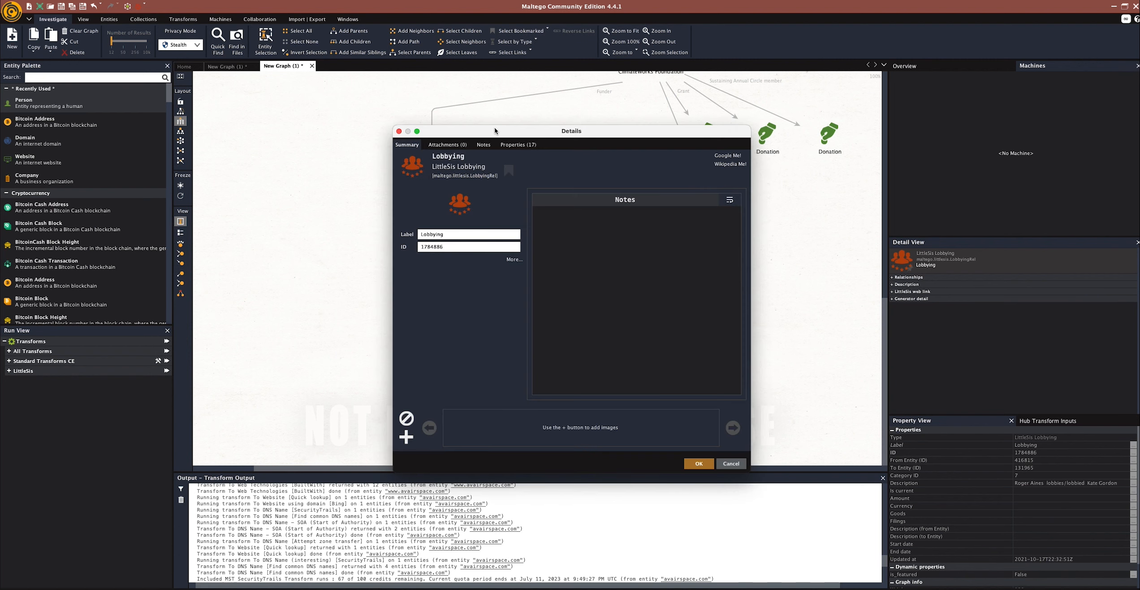
click(520, 145)
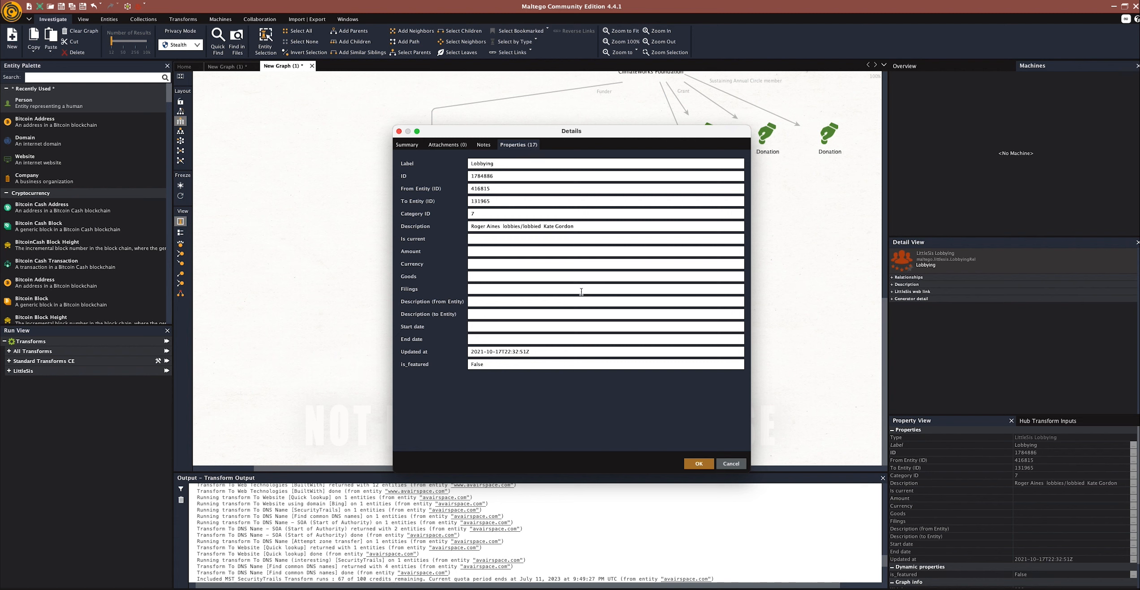
drag(575, 227, 546, 224)
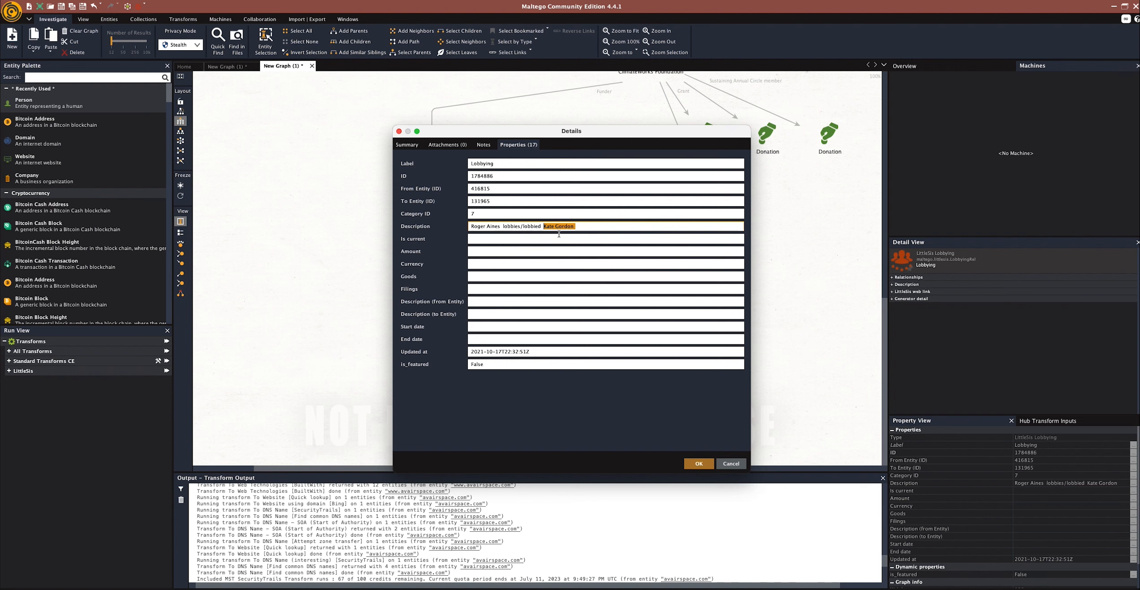
click(730, 461)
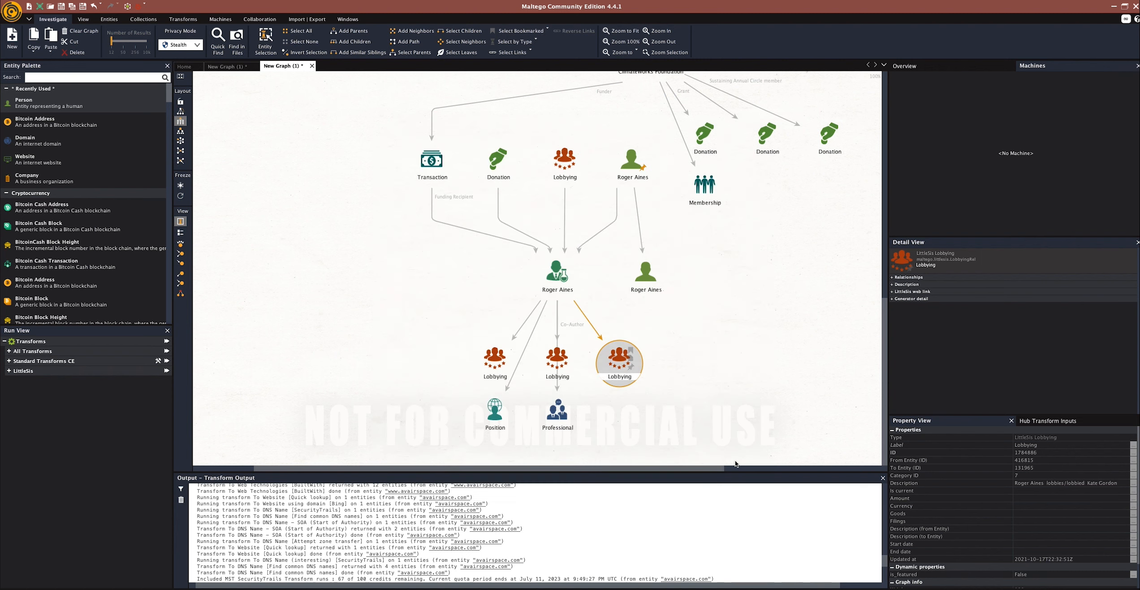
Add a Person entity in the empty area beside the Academic entity and name it after the lobbied person
click(386, 301)
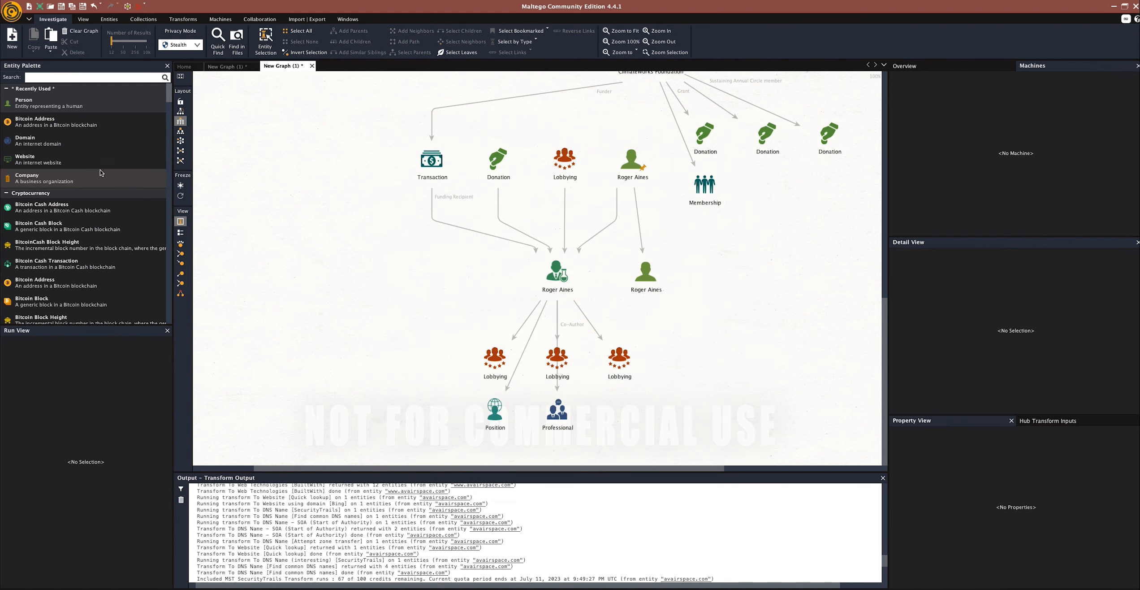
drag(18, 104, 266, 299)
click(271, 313)
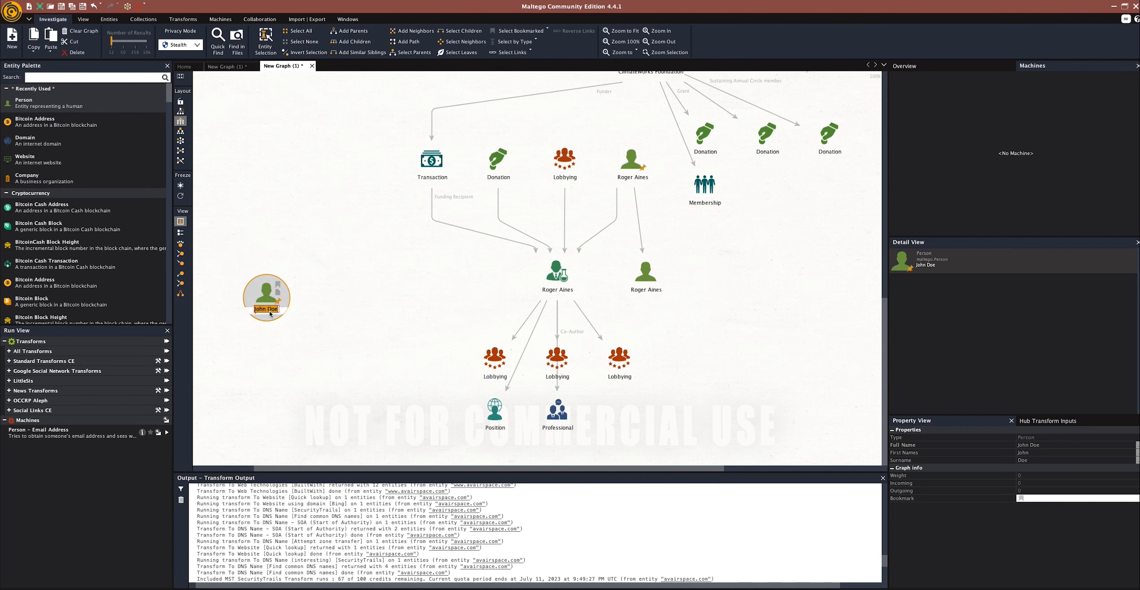
text(Kate Gordon)
key(Return)
Run the LittleSis search on the lobbied person's entity and To all relationships on the LittleSis Person it returns
right_click(267, 295)
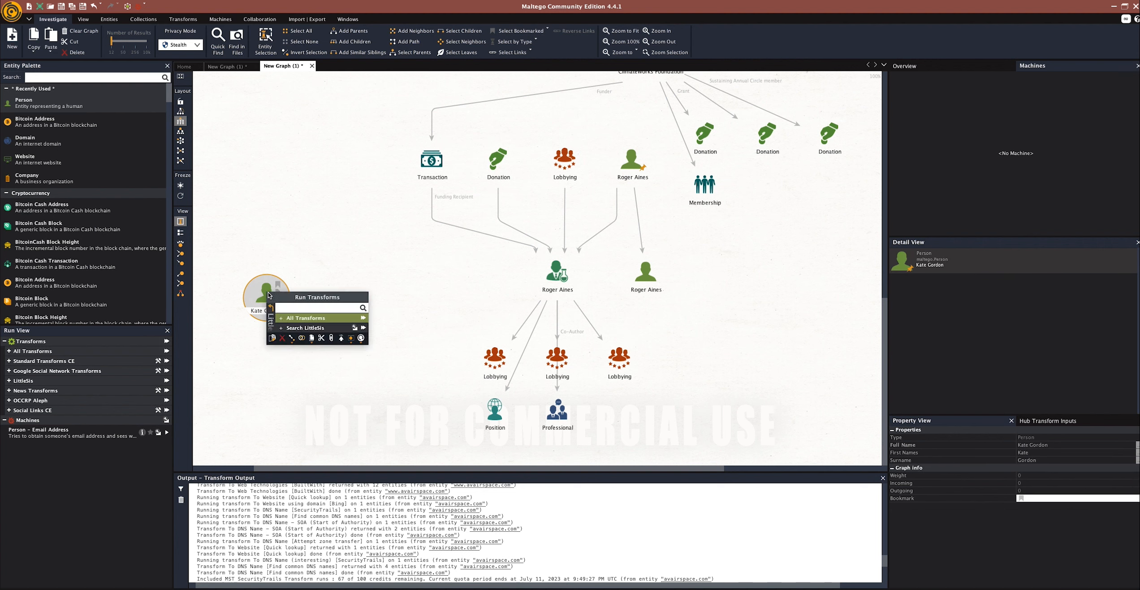
click(295, 319)
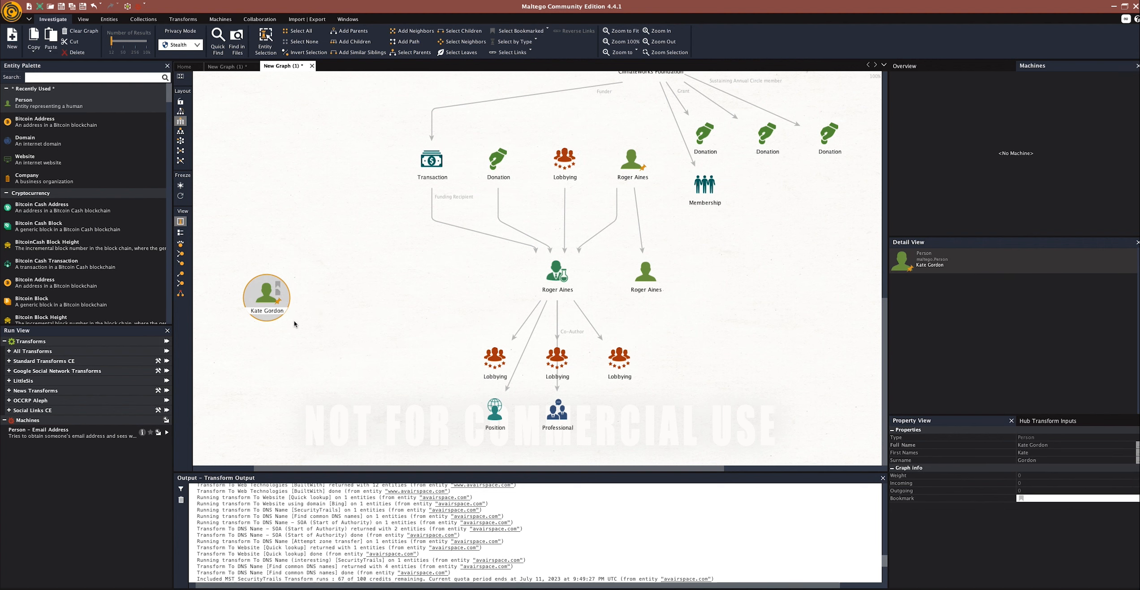
click(289, 367)
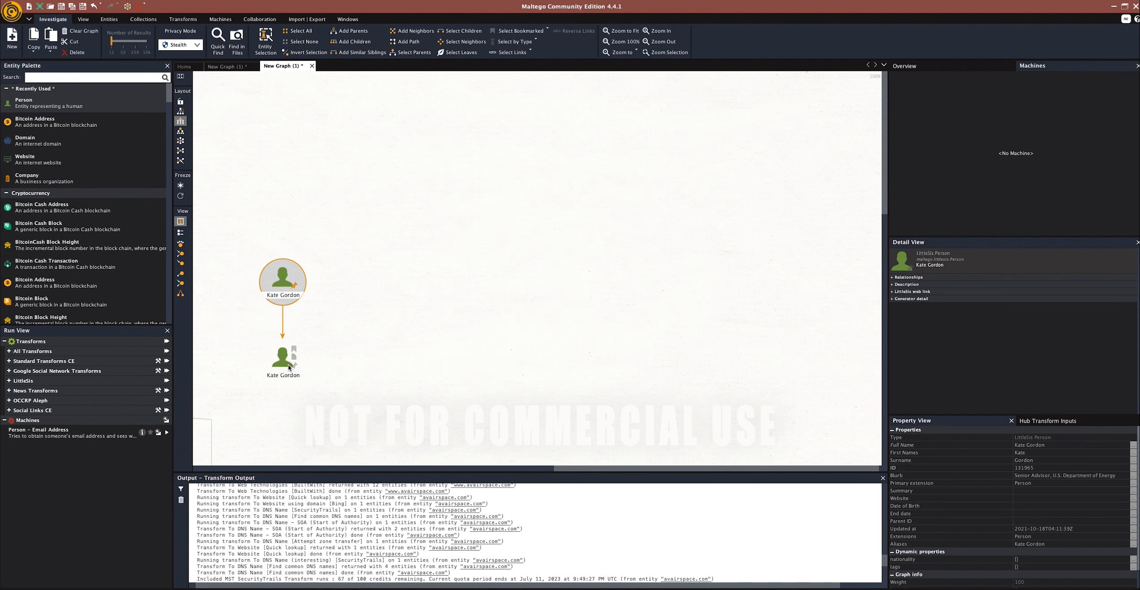
right_click(283, 366)
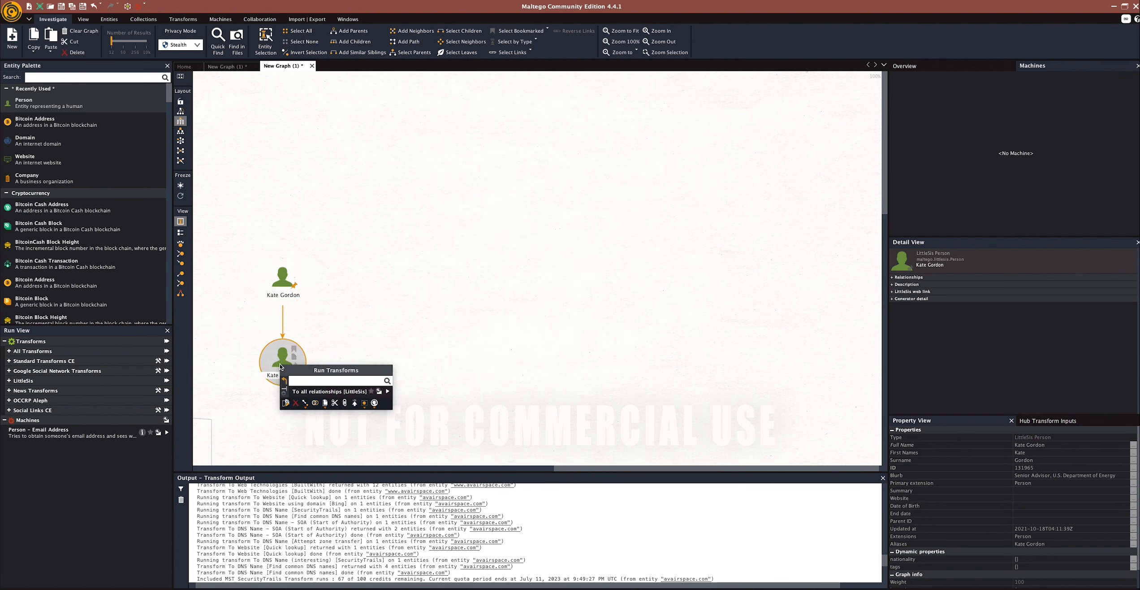
click(298, 392)
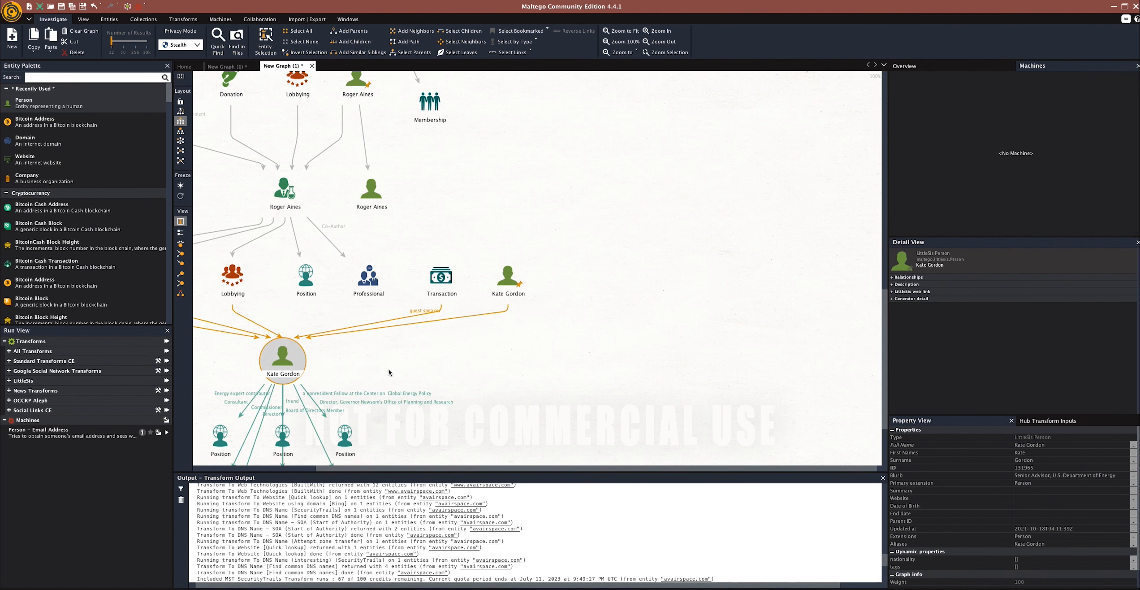
Move the Consultant, Director and Energy expert contributor Position entities apart below the lobbied person's entity to make their link labels readable
drag(398, 366, 577, 244)
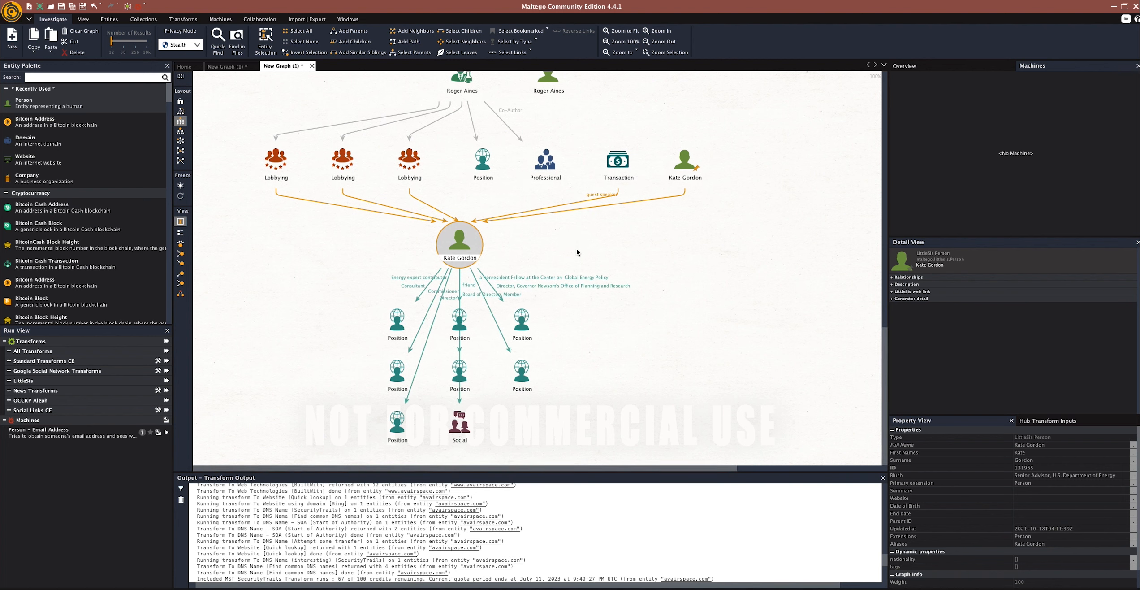
drag(386, 330, 282, 354)
drag(378, 389, 277, 428)
click(397, 425)
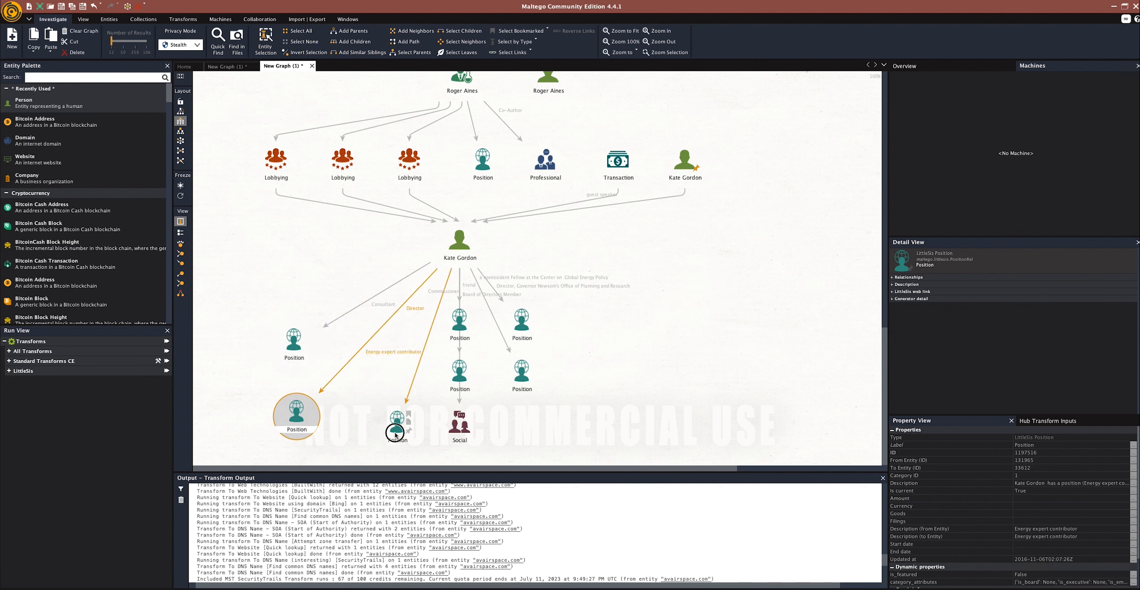
drag(397, 426, 360, 446)
Spread out the Office of Planning and Research, Global Energy Policy fellow, Board of Directors and Commissioner Position entities, and select the Social entity
click(523, 324)
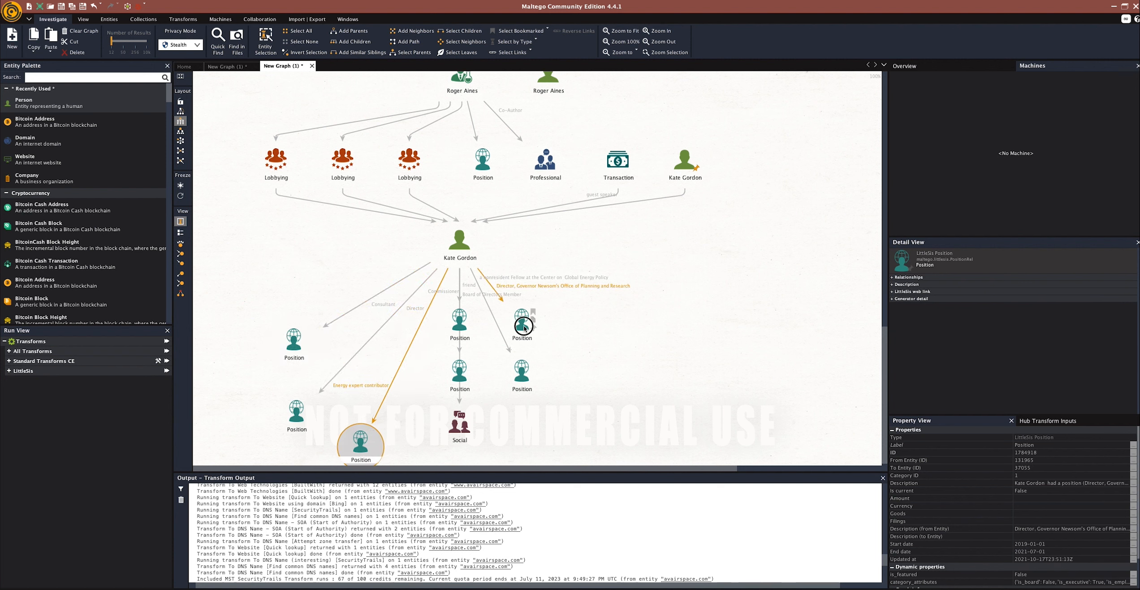
drag(523, 325, 665, 258)
click(518, 373)
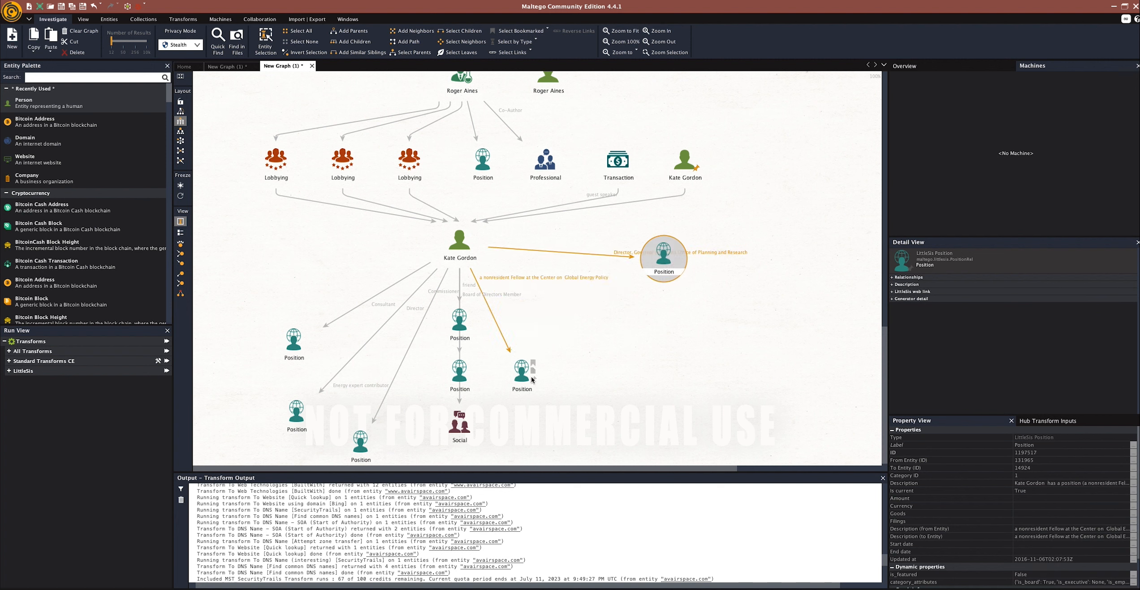
drag(517, 375, 643, 345)
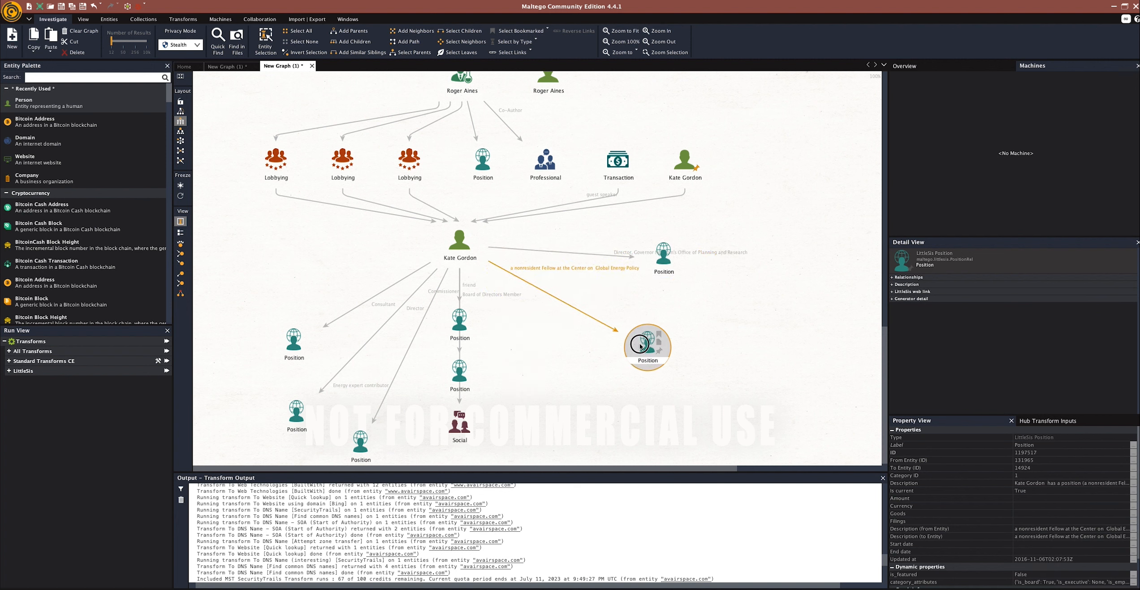
click(462, 324)
drag(462, 325, 541, 354)
click(458, 374)
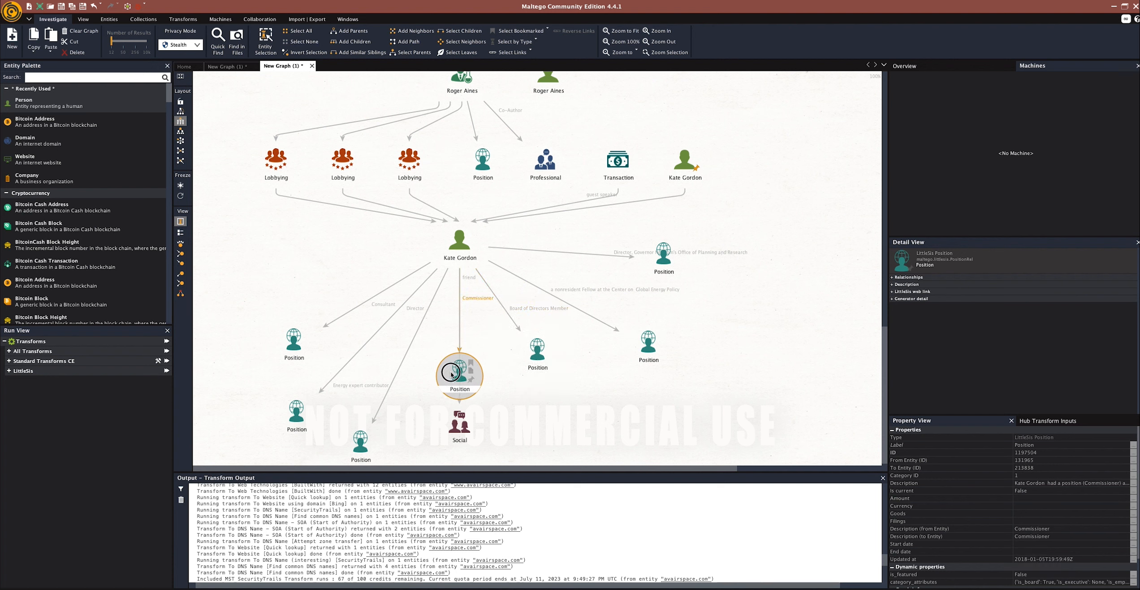
drag(451, 377, 422, 389)
click(461, 429)
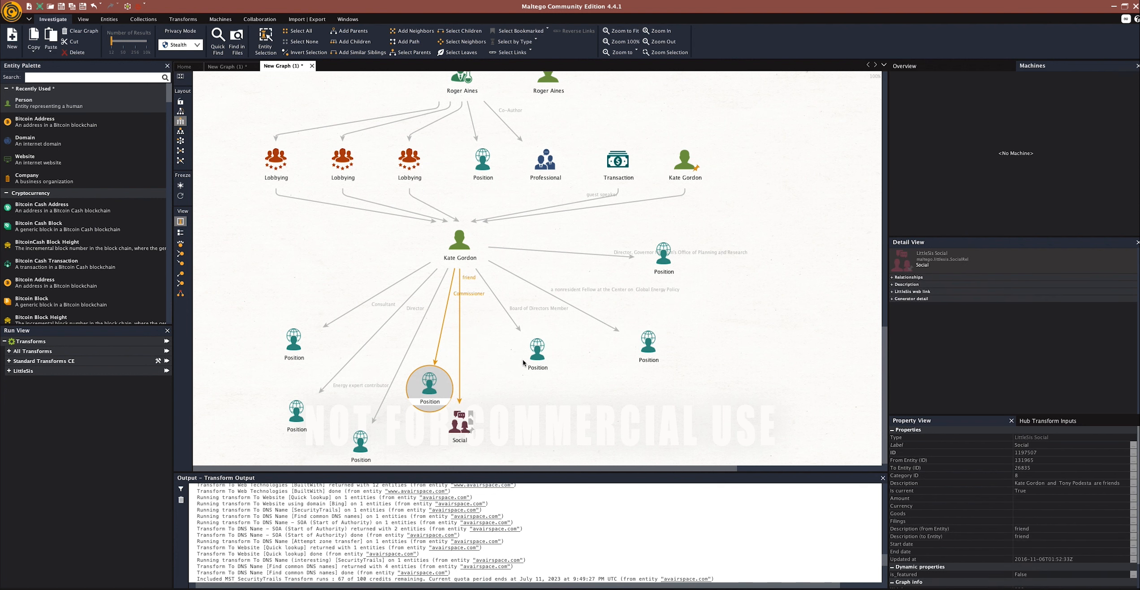
Copy the name Gavin Newsom from the description of the Position entity linked as Director of the Governor's Office of Planning and Research
double_click(660, 263)
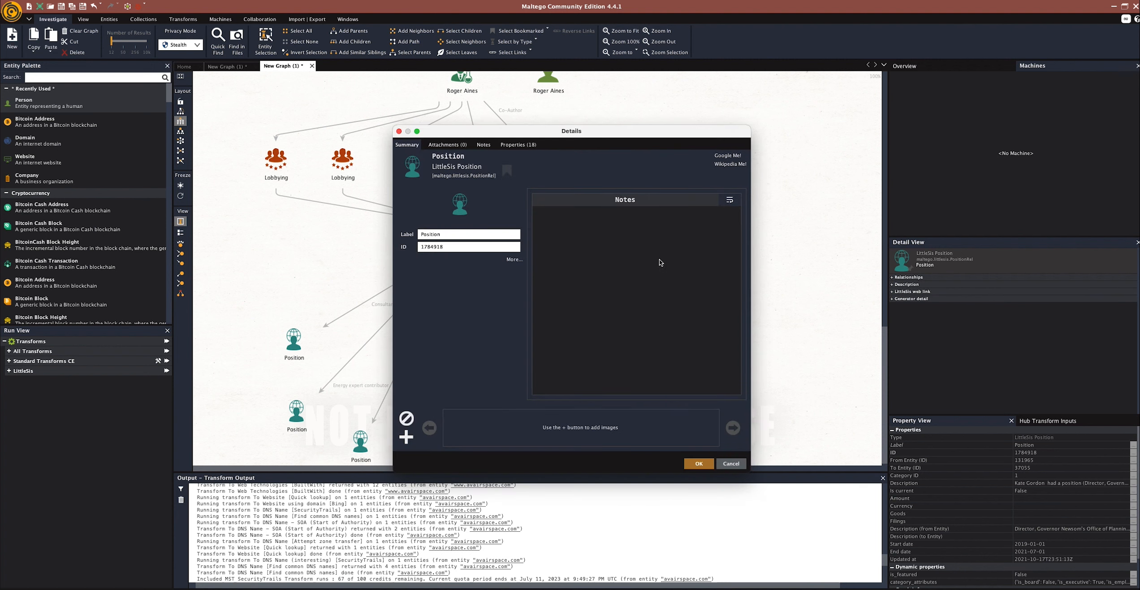
click(527, 146)
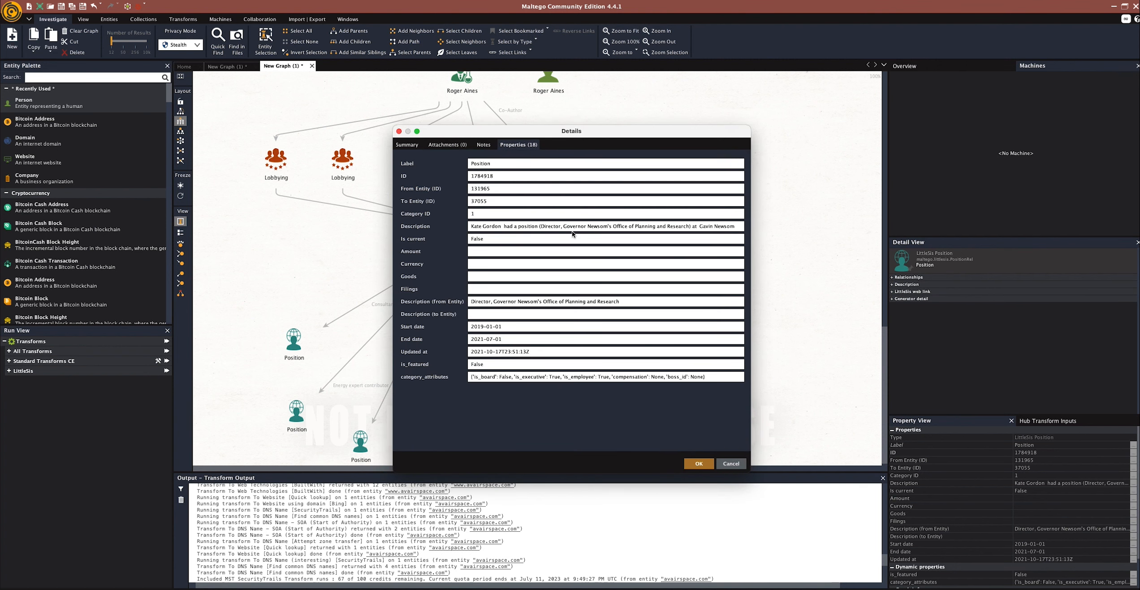
drag(566, 224, 698, 226)
key(ctrl+c)
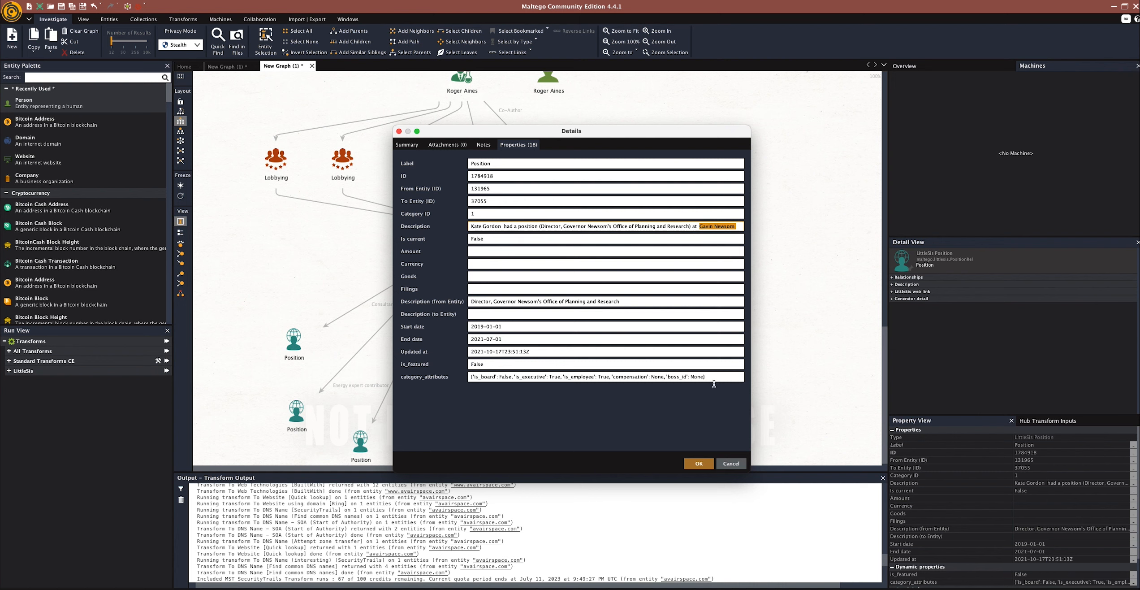
click(731, 465)
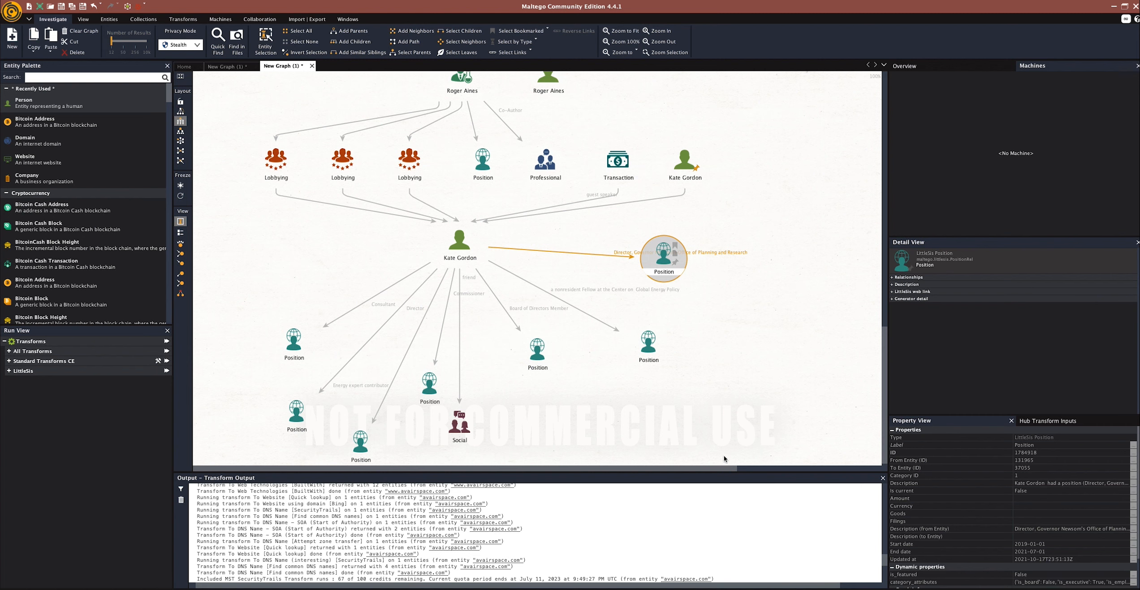
Add a Person entity in the empty area beside the Position entities and name it Gavin Newsom
click(712, 392)
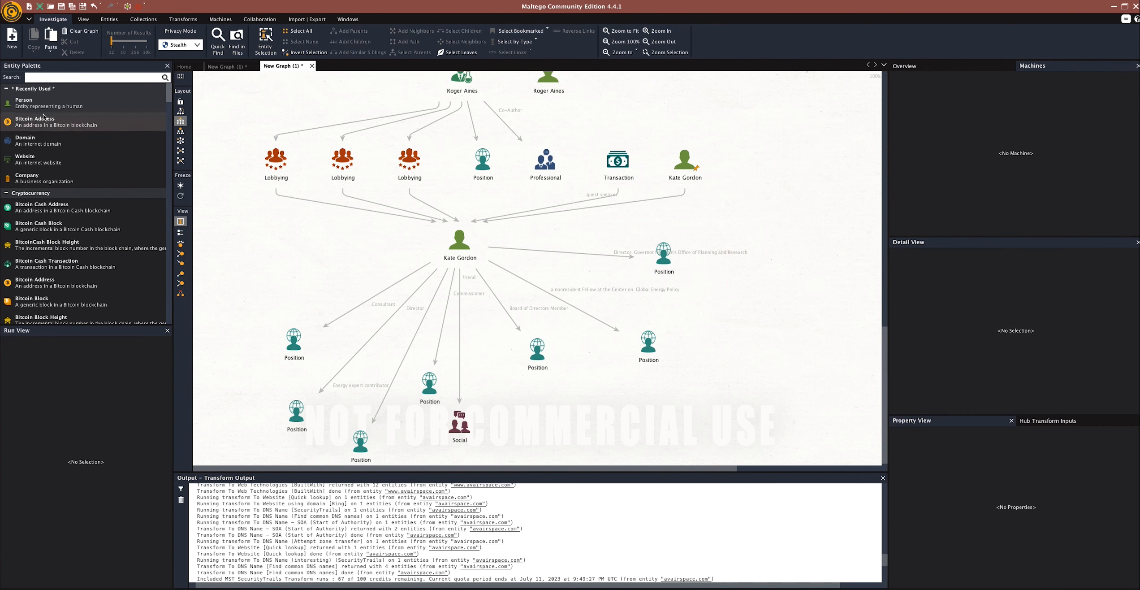
drag(27, 103, 761, 349)
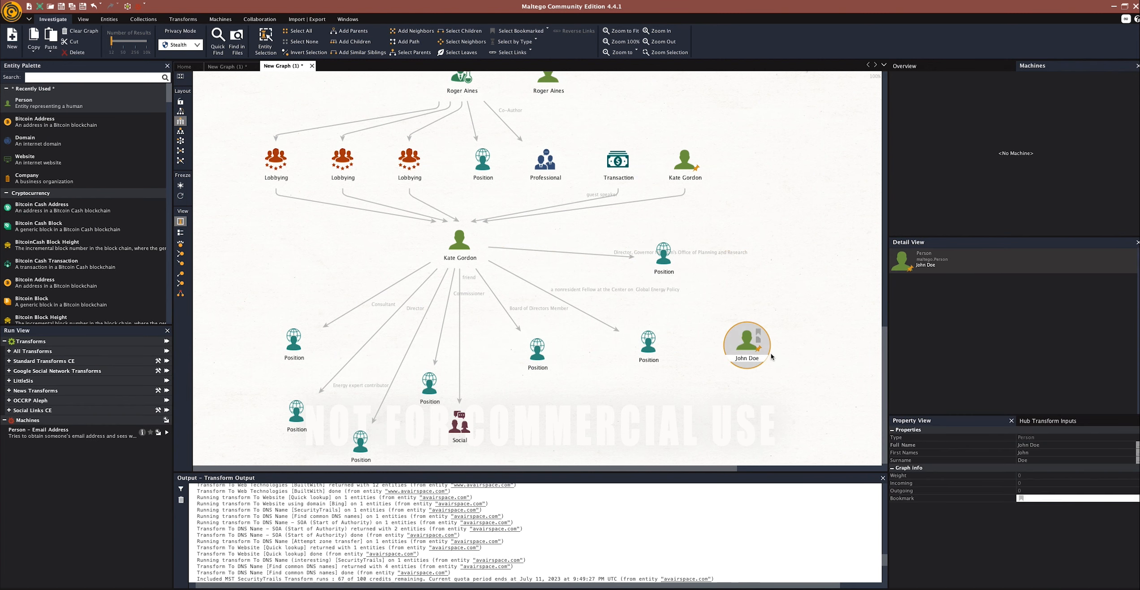
click(751, 358)
key(ctrl+v)
key(Return)
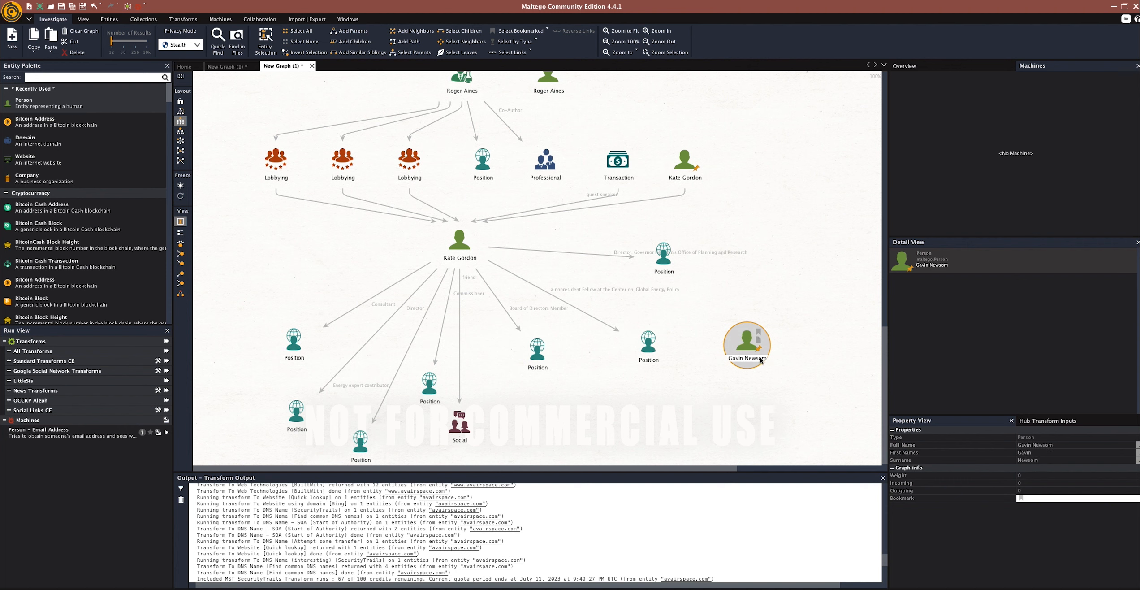
Run Search for People [LittleSis] on the Gavin Newsom Person entity and select the Political Candidate it returns
right_click(746, 342)
click(759, 377)
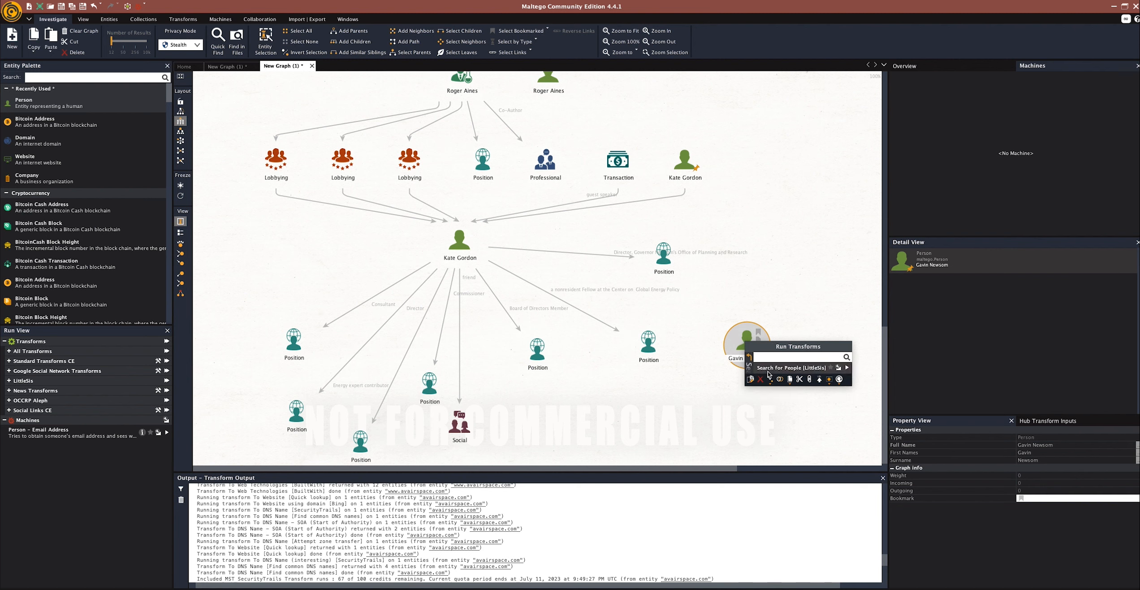
click(767, 370)
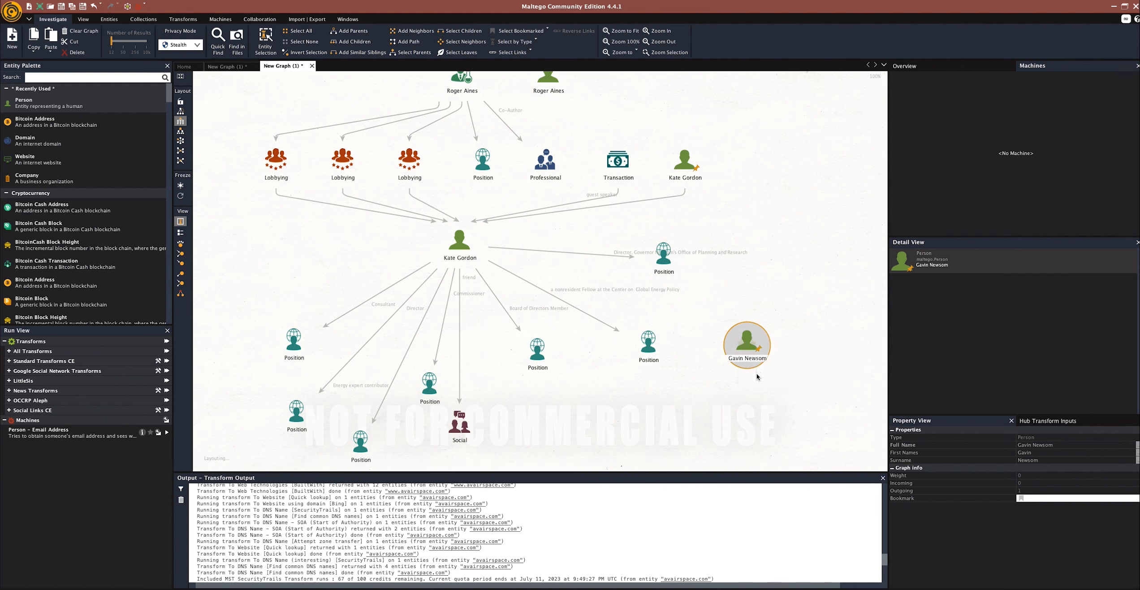
click(747, 404)
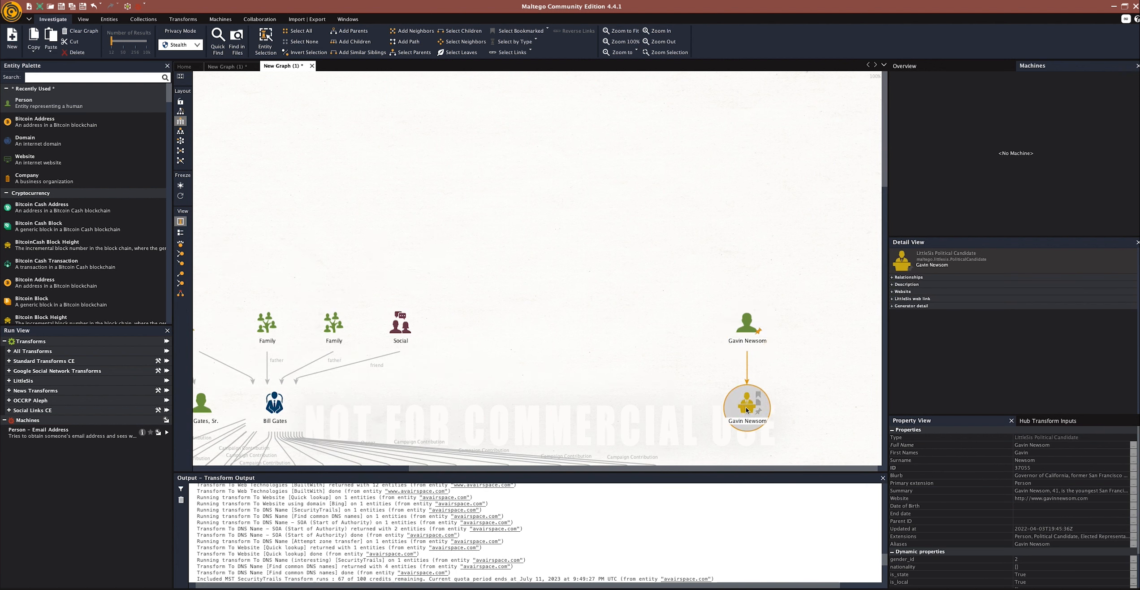
Run To all relationships [LittleSis] on the Gavin Newsom Political Candidate entity
drag(684, 393, 662, 293)
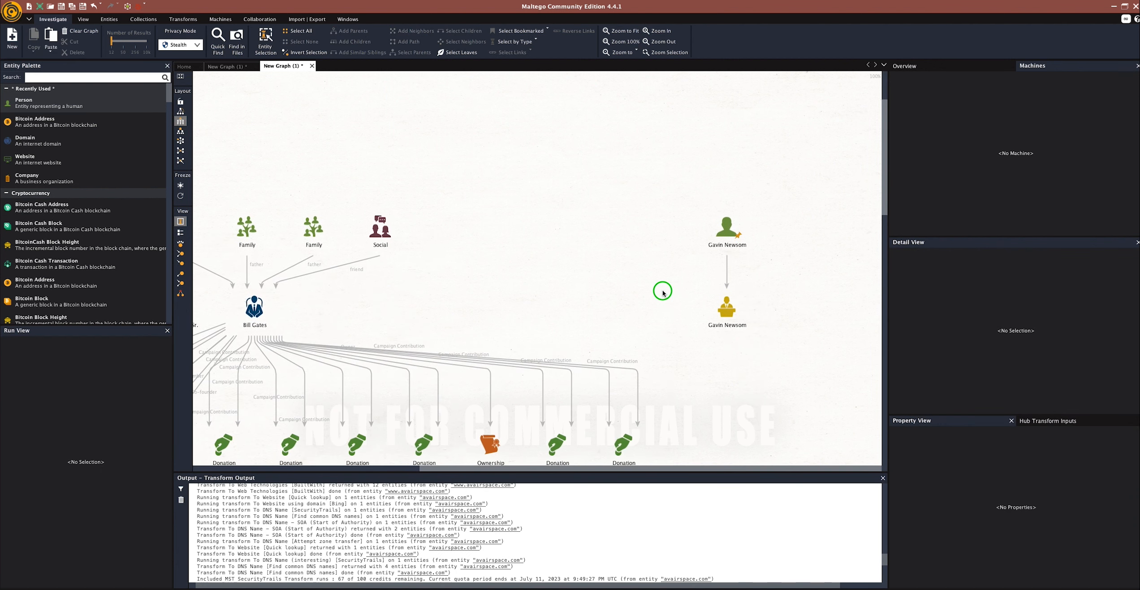
click(732, 318)
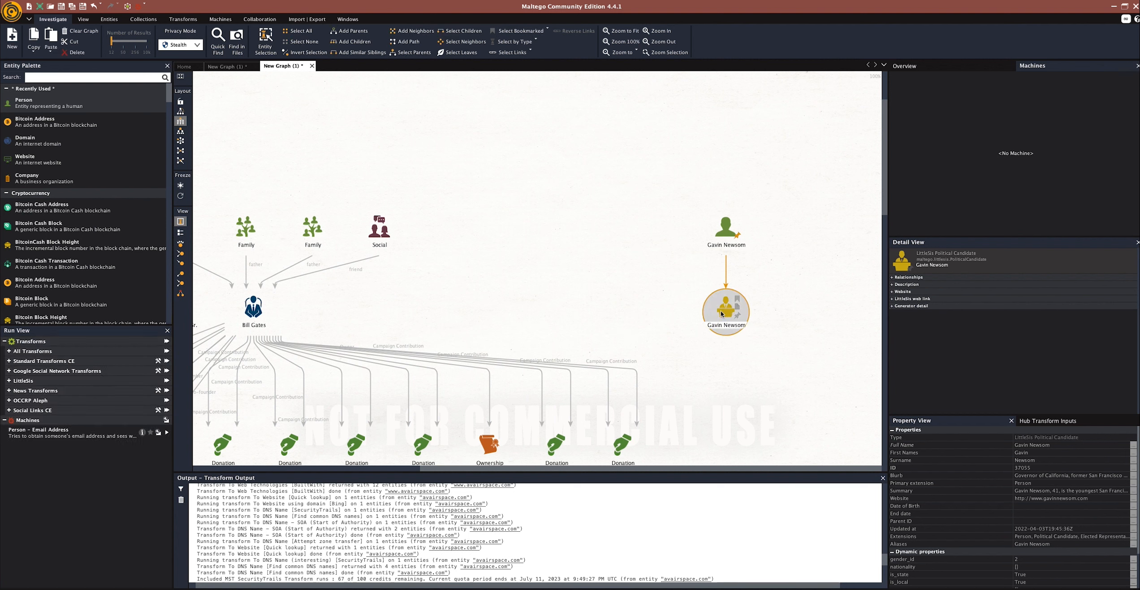
right_click(722, 314)
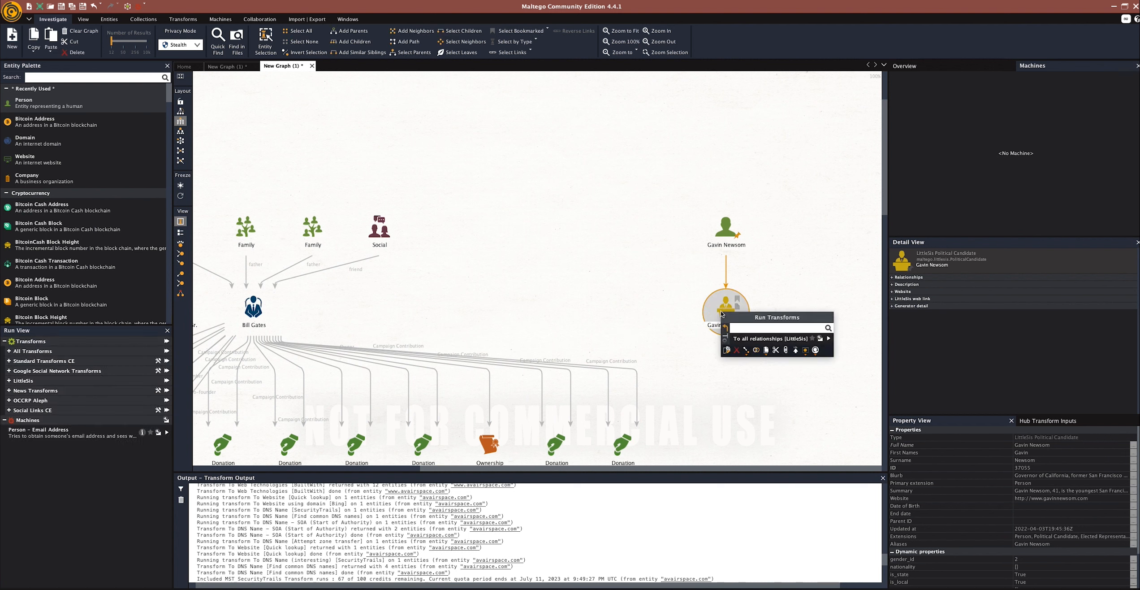
click(726, 338)
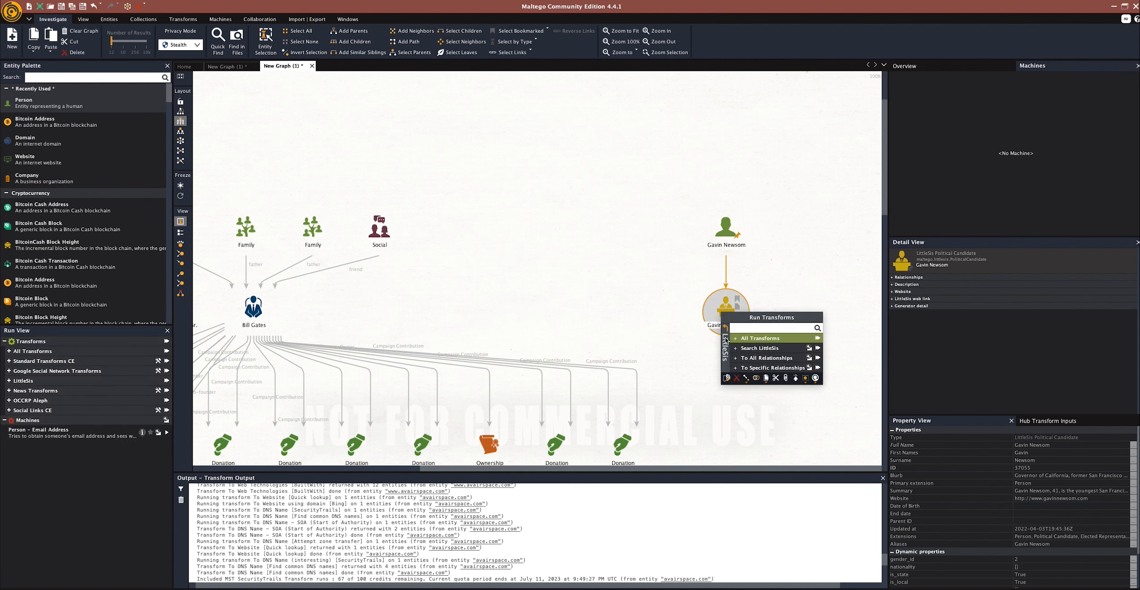
click(738, 369)
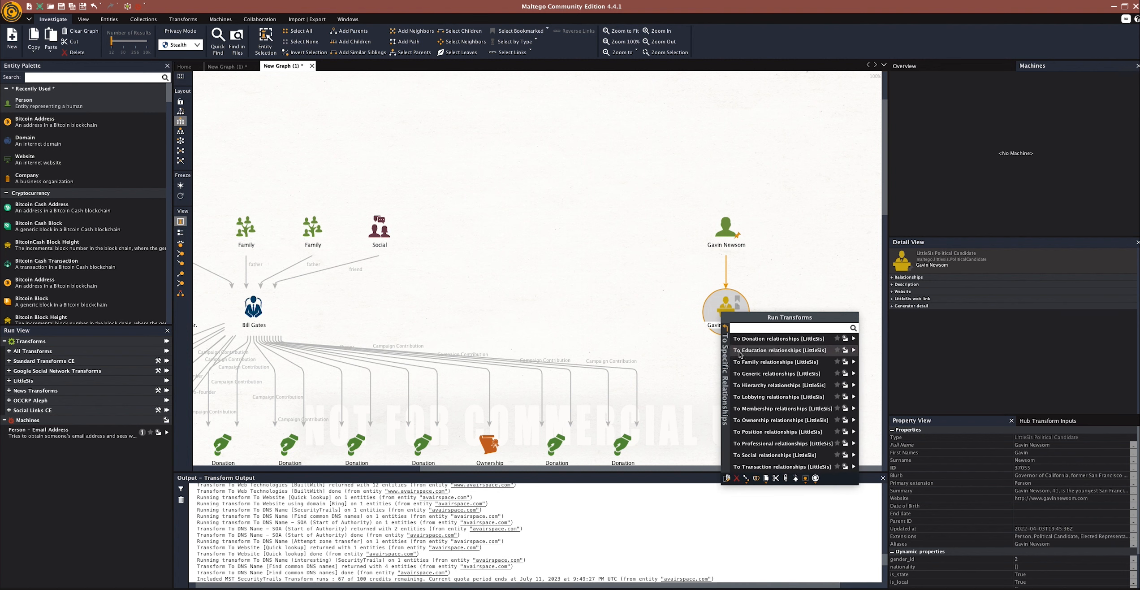
click(725, 341)
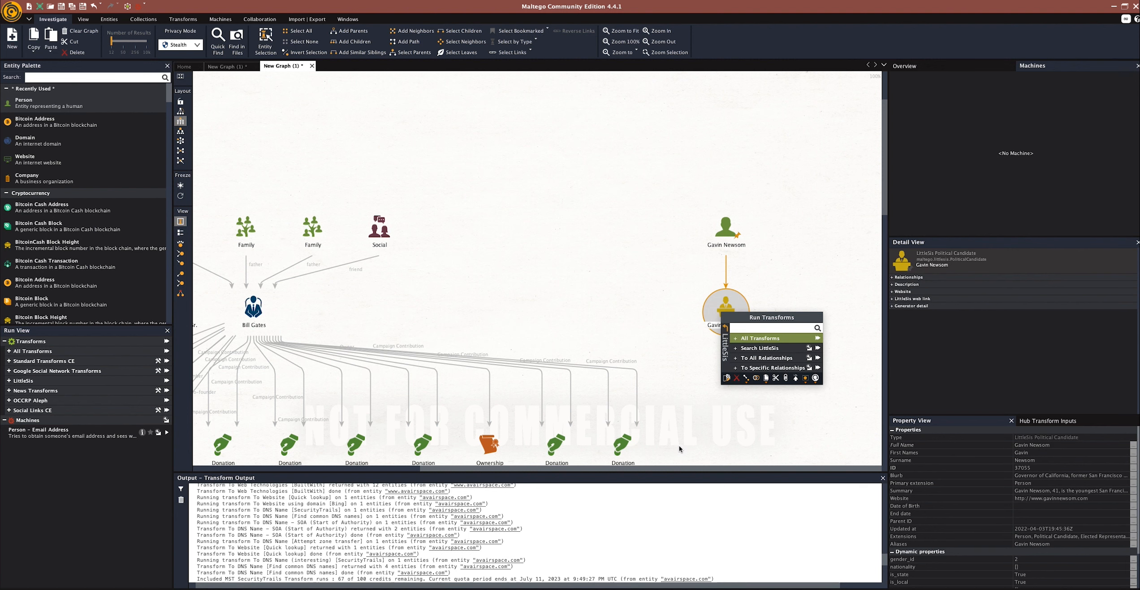
click(744, 357)
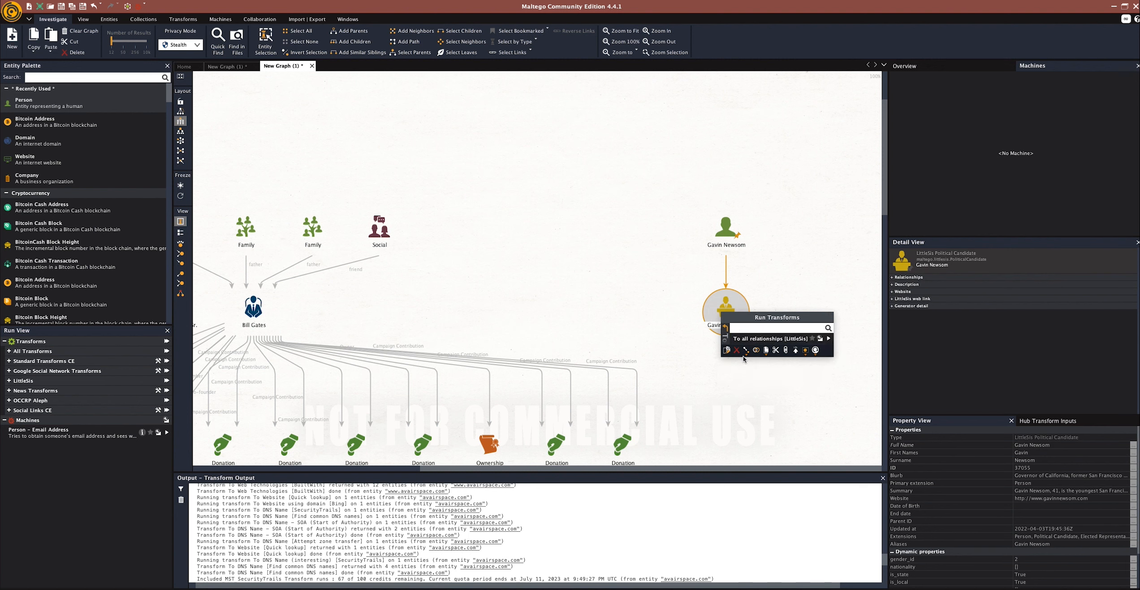
click(747, 340)
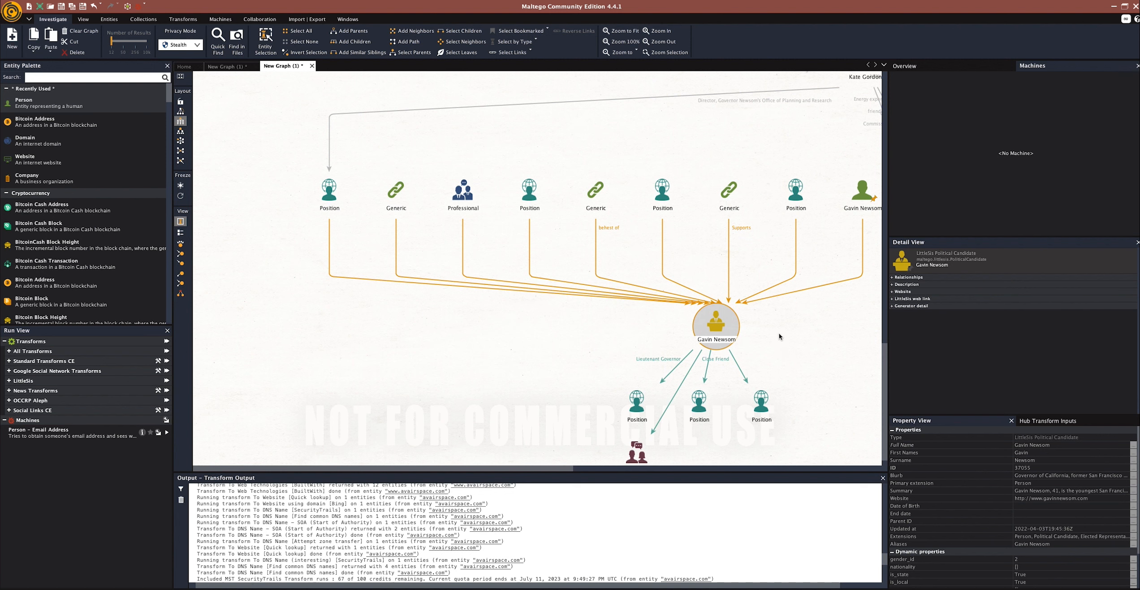
Examine the chain of entities from Gavin Newsom back up to Bill Gates and on to the Ownership link and Gates Ventures
scroll(784, 335, down, 5)
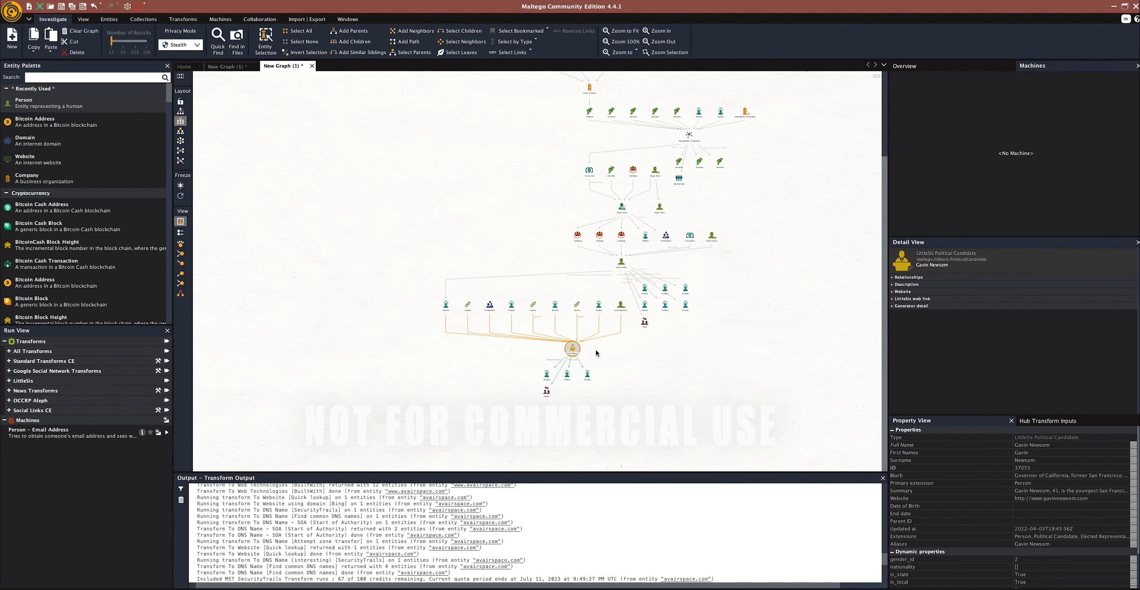
scroll(672, 332, down, 1)
scroll(696, 310, up, 1)
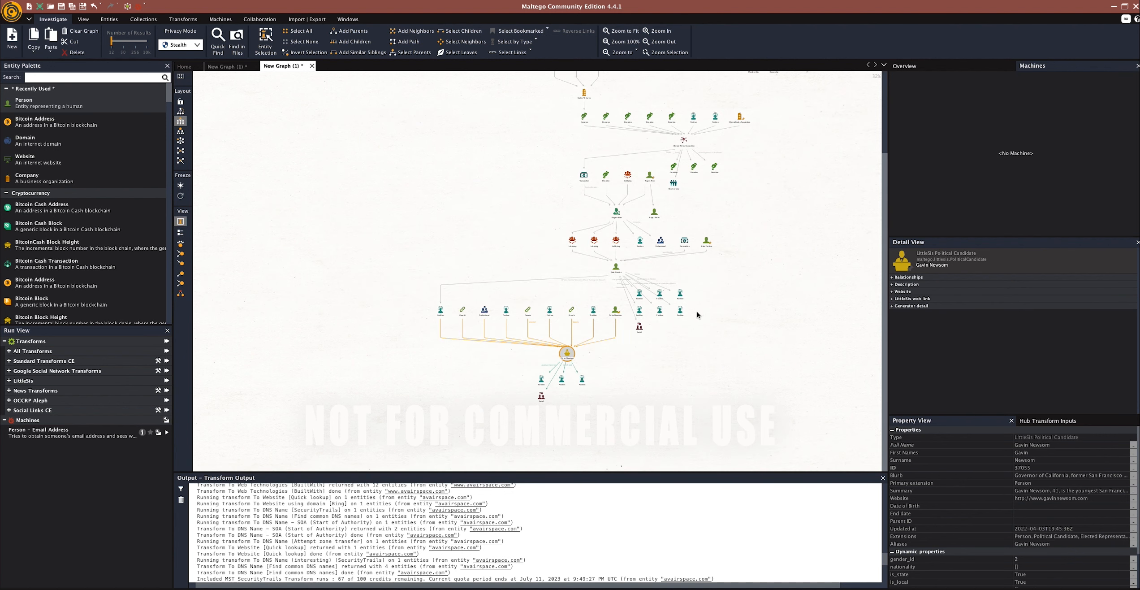
scroll(740, 247, up, 5)
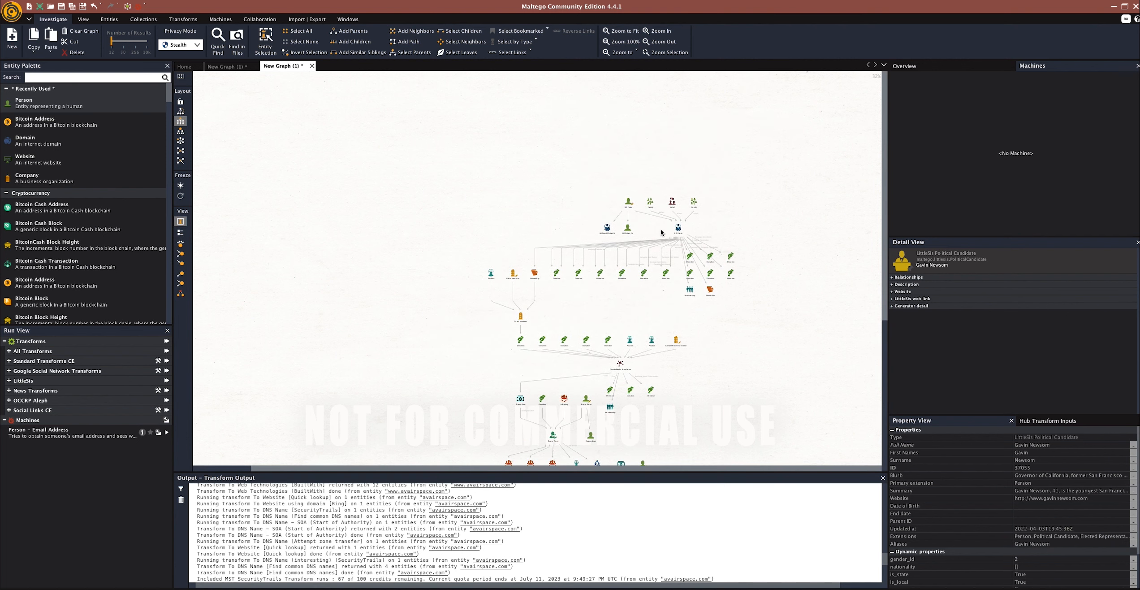
scroll(667, 229, up, 2)
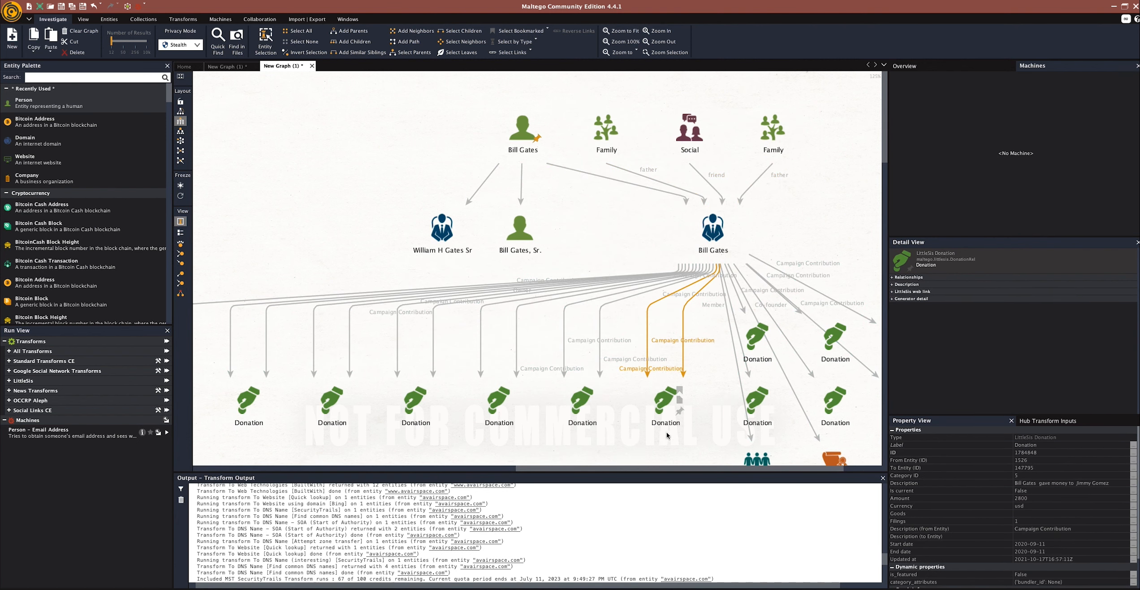
drag(665, 407, 816, 245)
drag(377, 402, 649, 300)
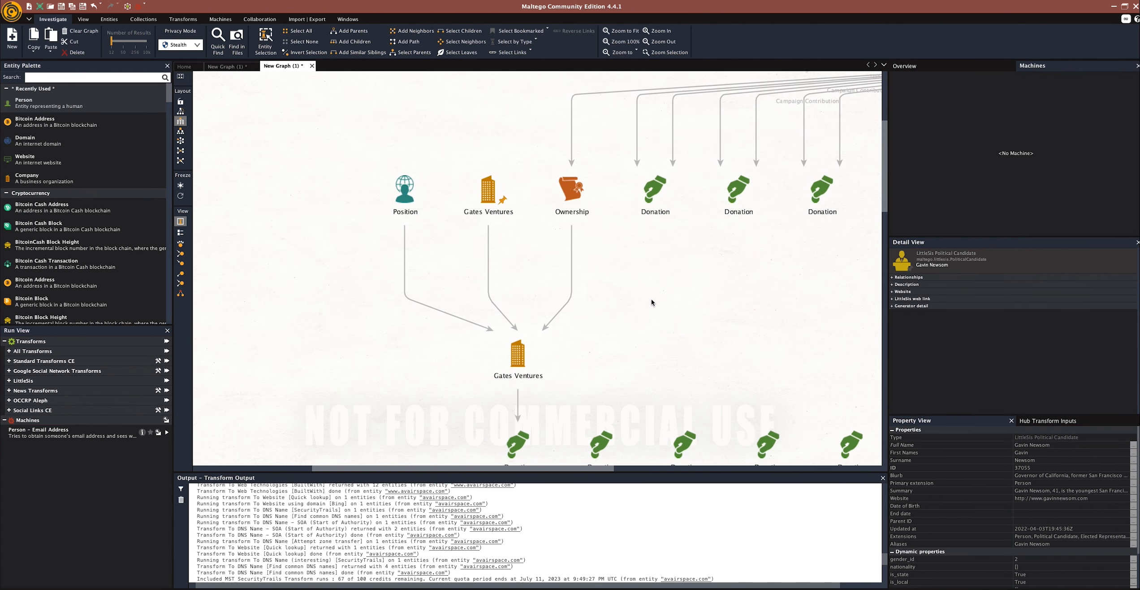
click(580, 200)
click(515, 351)
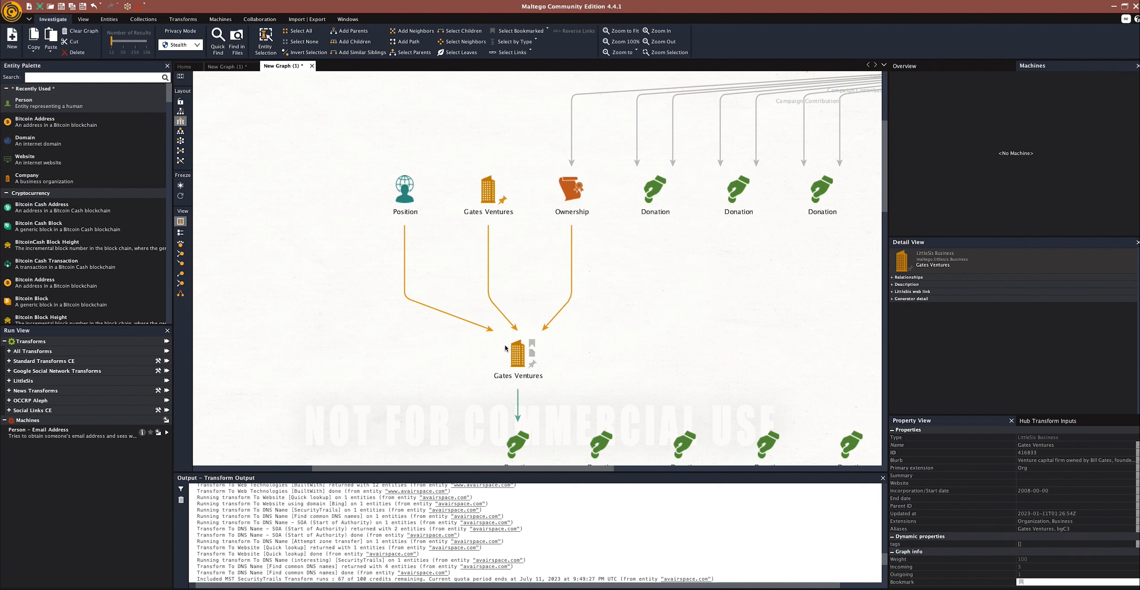
Copy the position holder's name from the description of the Position entity linked to Gates Ventures, leaving its details unchanged
click(400, 191)
double_click(401, 191)
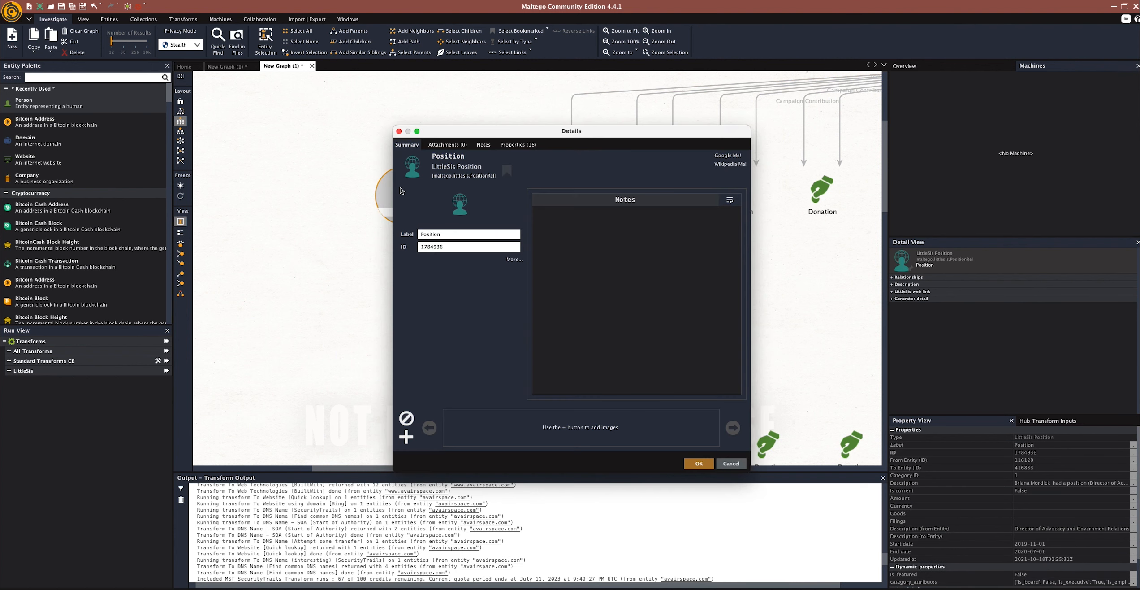
click(531, 146)
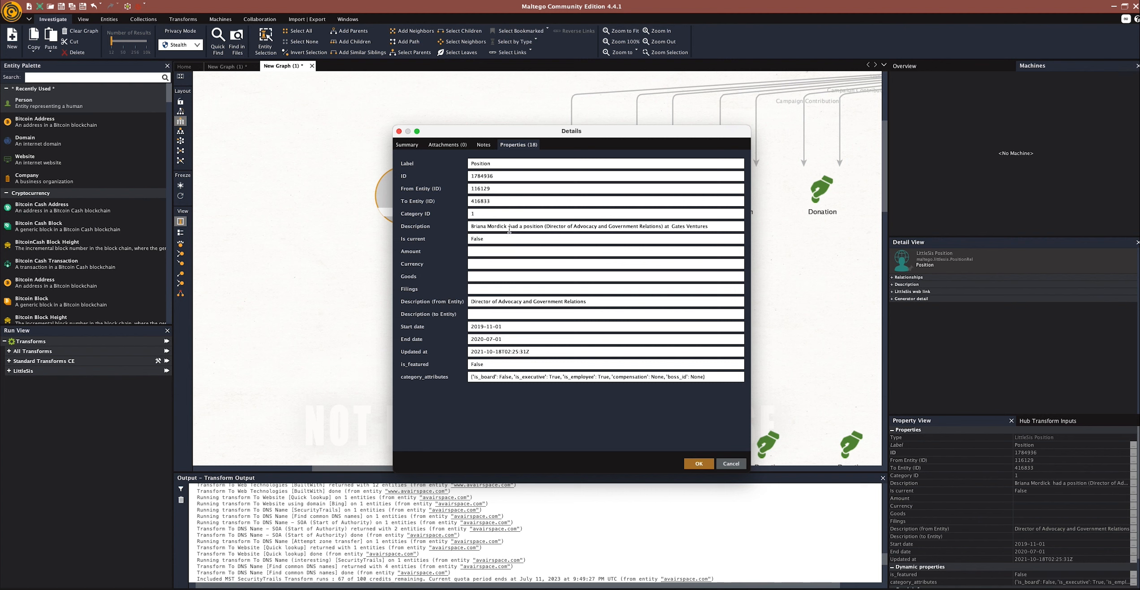
drag(509, 227, 457, 225)
key(ctrl+c)
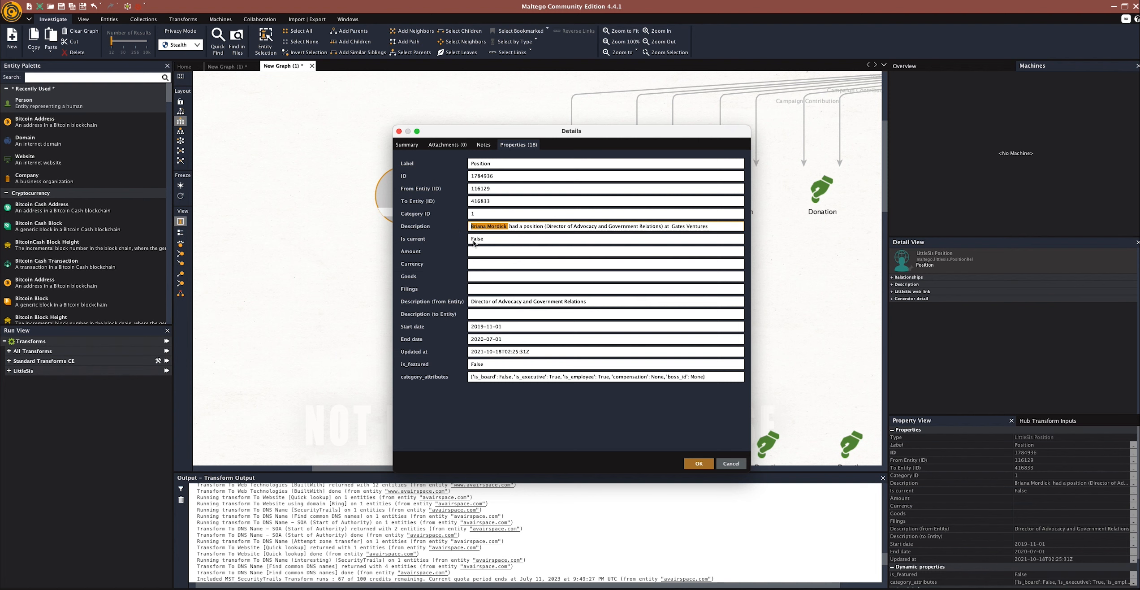
click(729, 463)
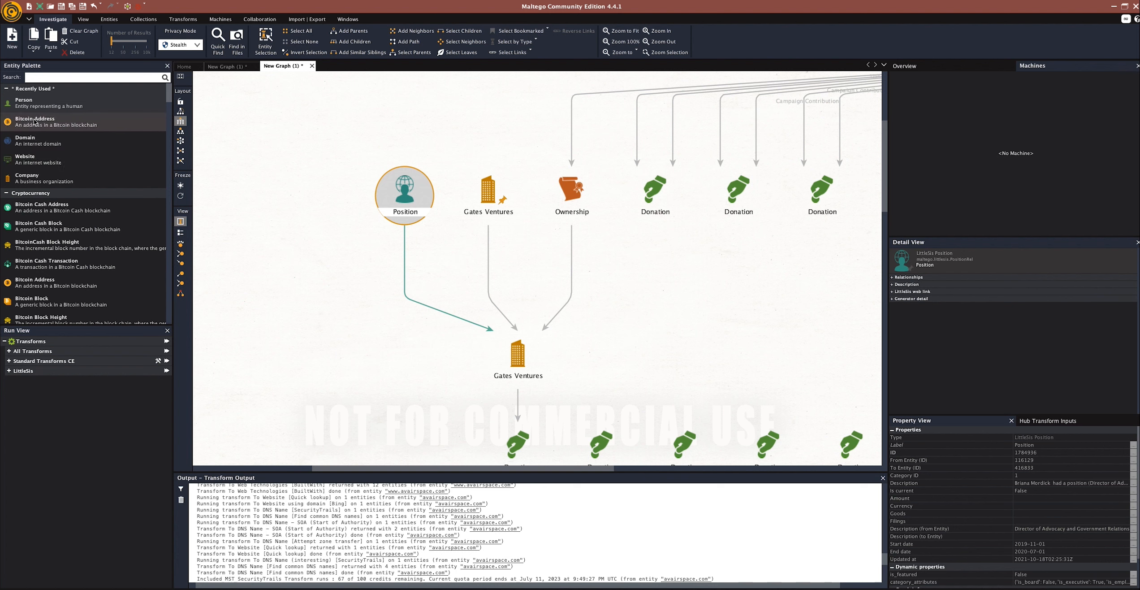
Add a Person entity beside the Position entity and name it with the copied position holder's name
drag(31, 104, 244, 214)
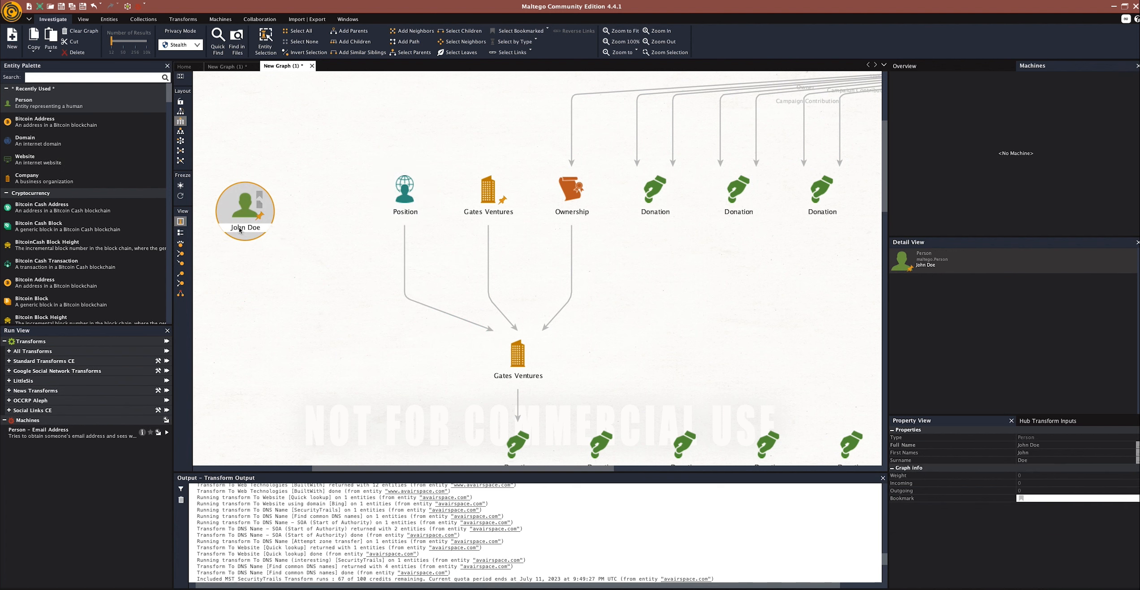
double_click(241, 229)
key(ctrl+v)
key(Return)
Run Search for People [LittleSis] on the new Person entity, and To all relationships [LittleSis] on the Business Person it returns
right_click(243, 217)
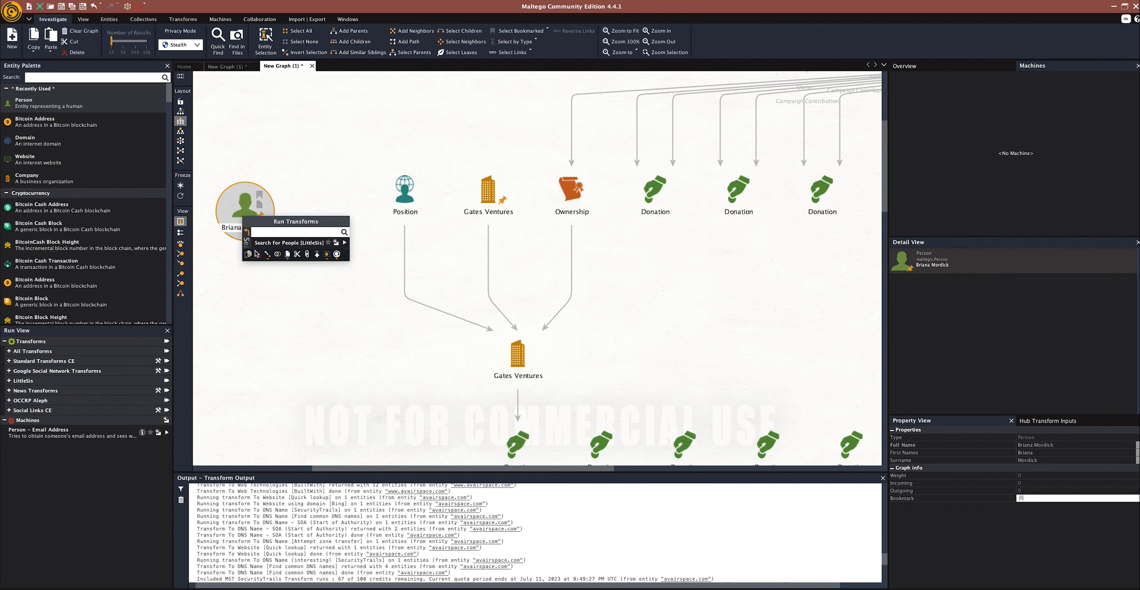
click(266, 245)
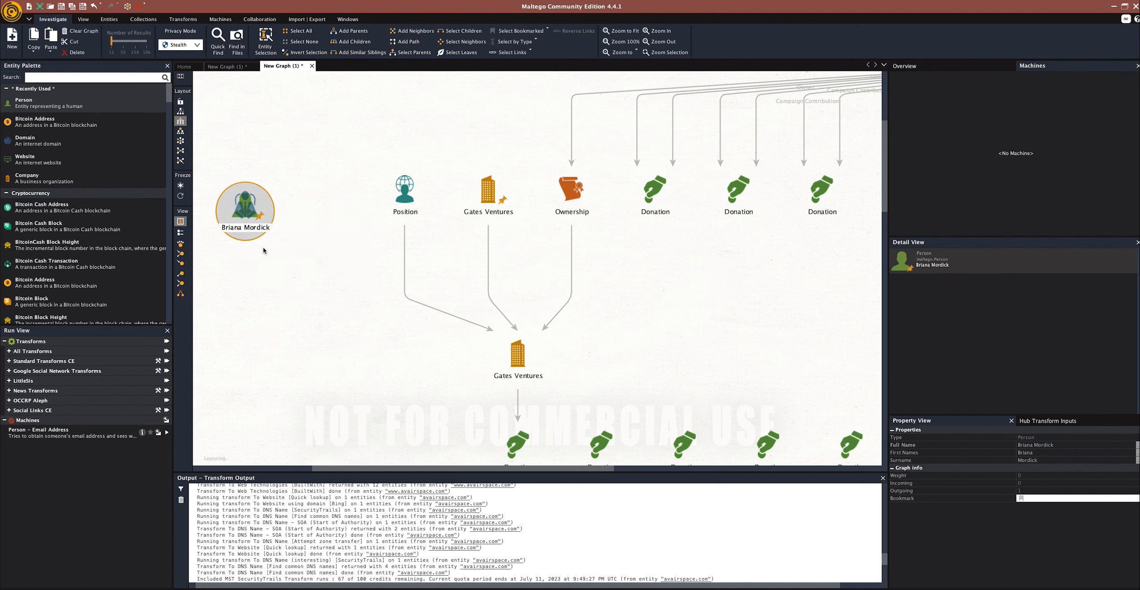
click(271, 304)
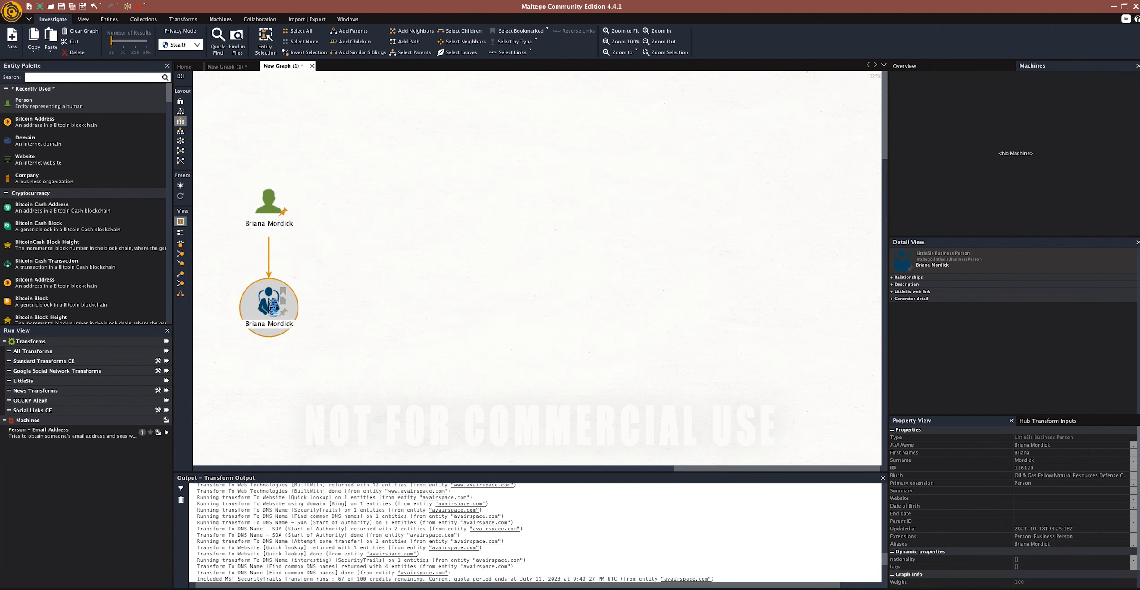
right_click(271, 304)
click(288, 327)
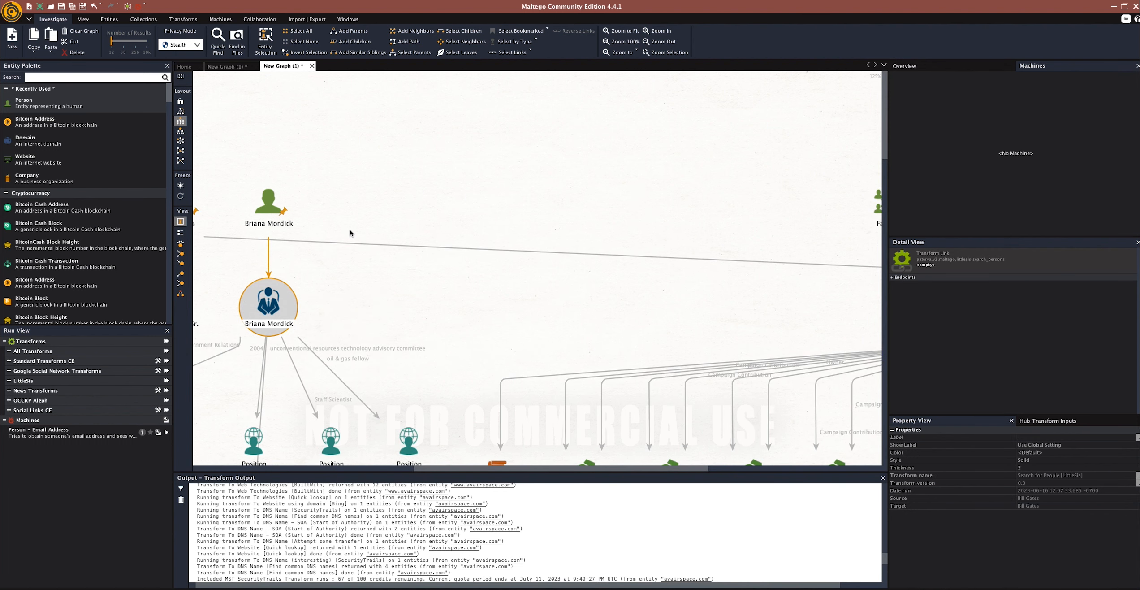
Examine the path from Bill Gates through the Ownership entity to Gates Ventures and the position holder's connections to it
scroll(349, 233, down, 5)
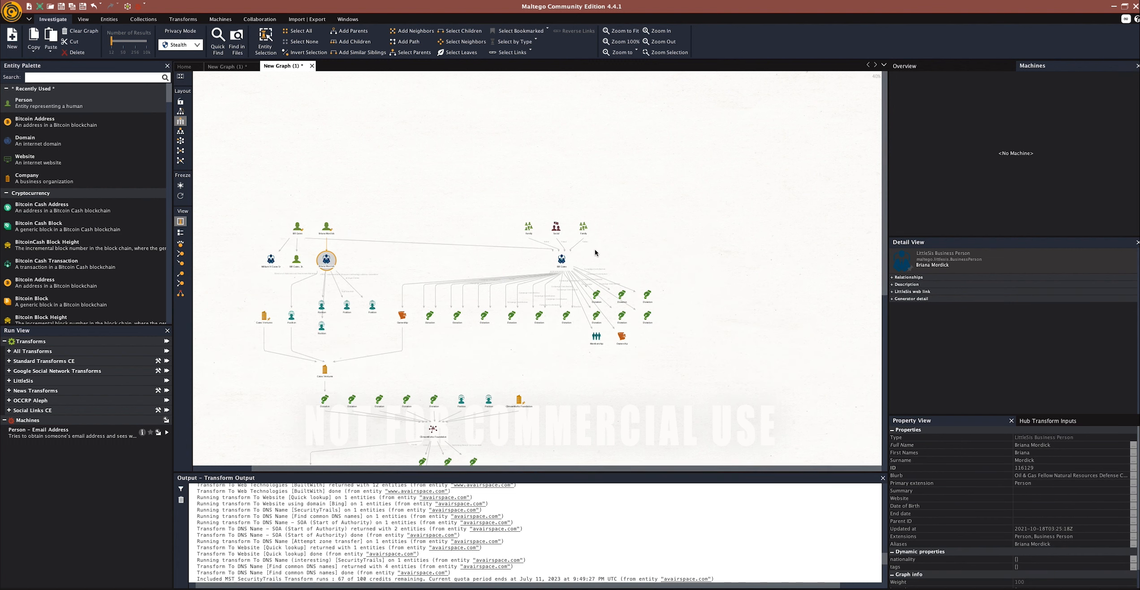
scroll(586, 259, up, 5)
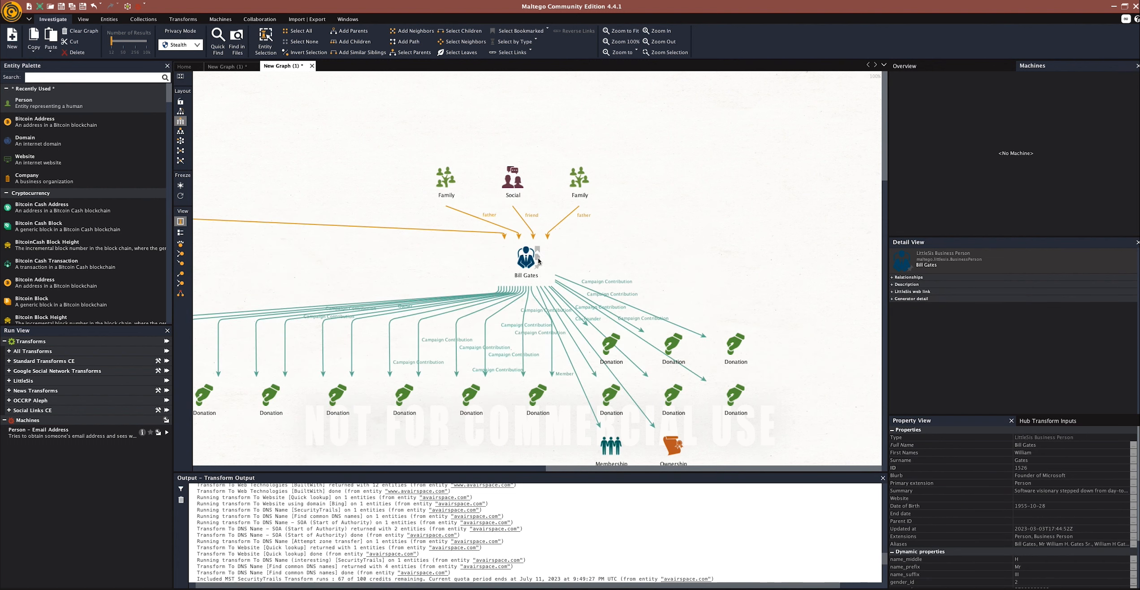
drag(568, 254, 665, 185)
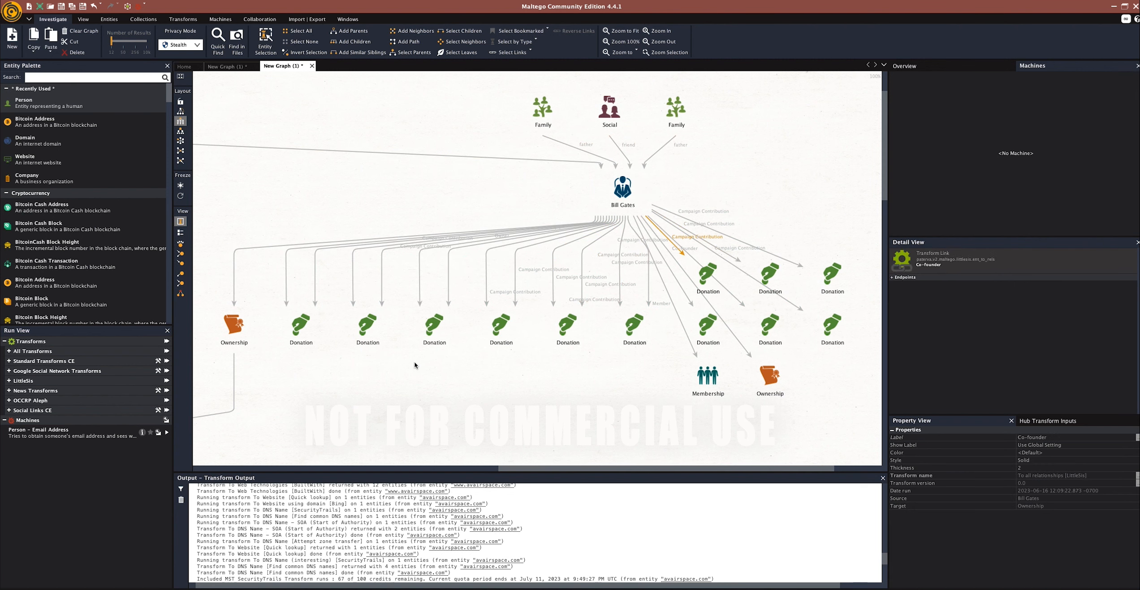
drag(423, 357, 671, 327)
click(510, 289)
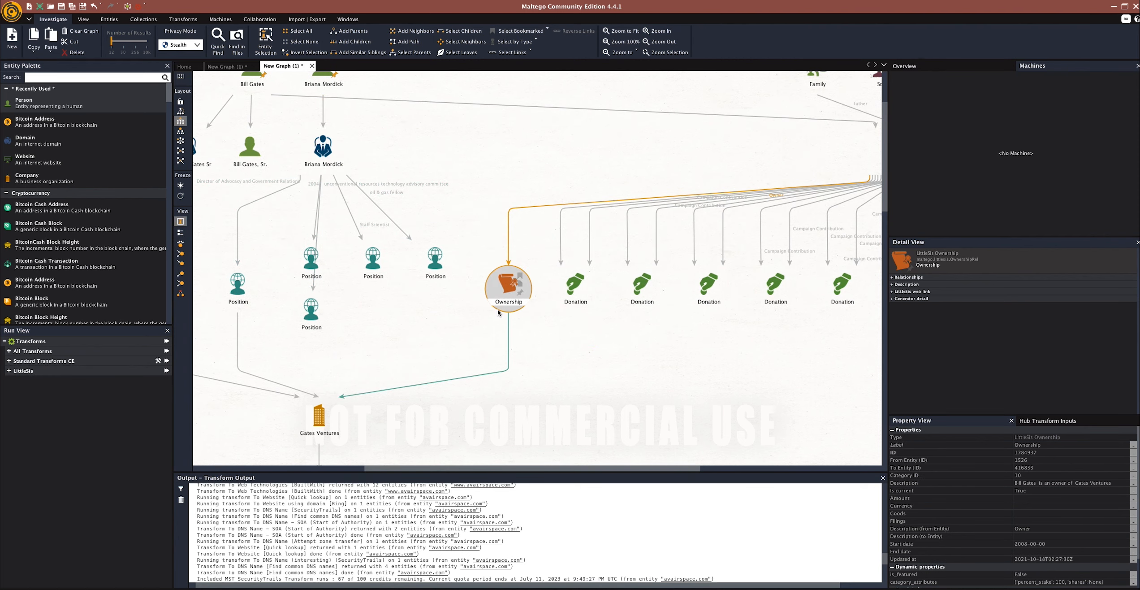
click(508, 349)
drag(529, 348, 557, 325)
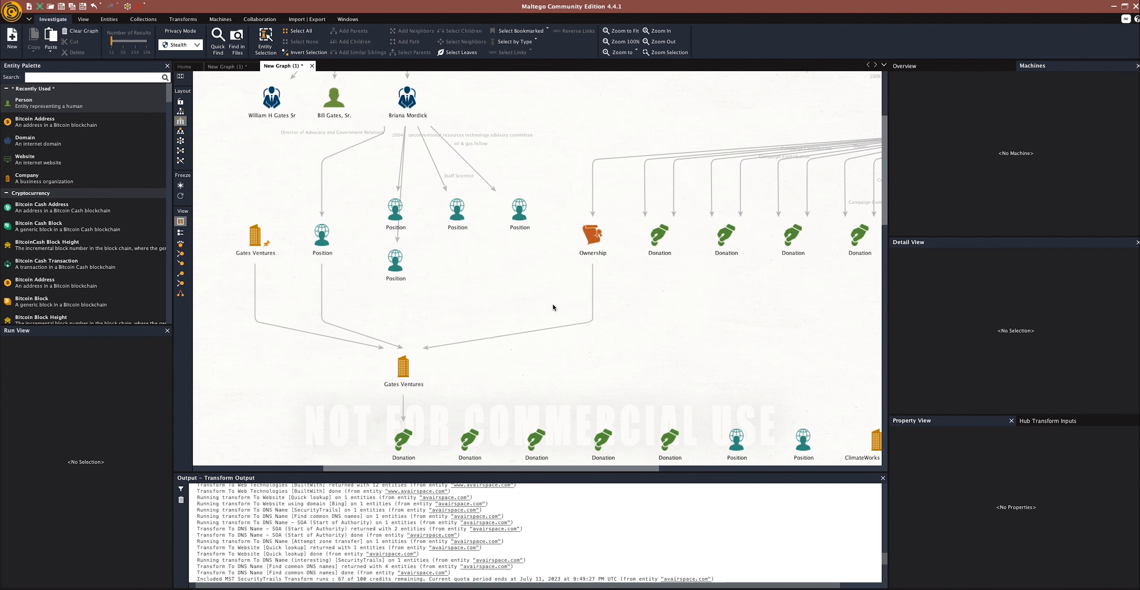
Inspect the details of the link from Ownership to Gates Ventures and of the Gates Ventures entity, and dismiss them
click(595, 249)
double_click(597, 288)
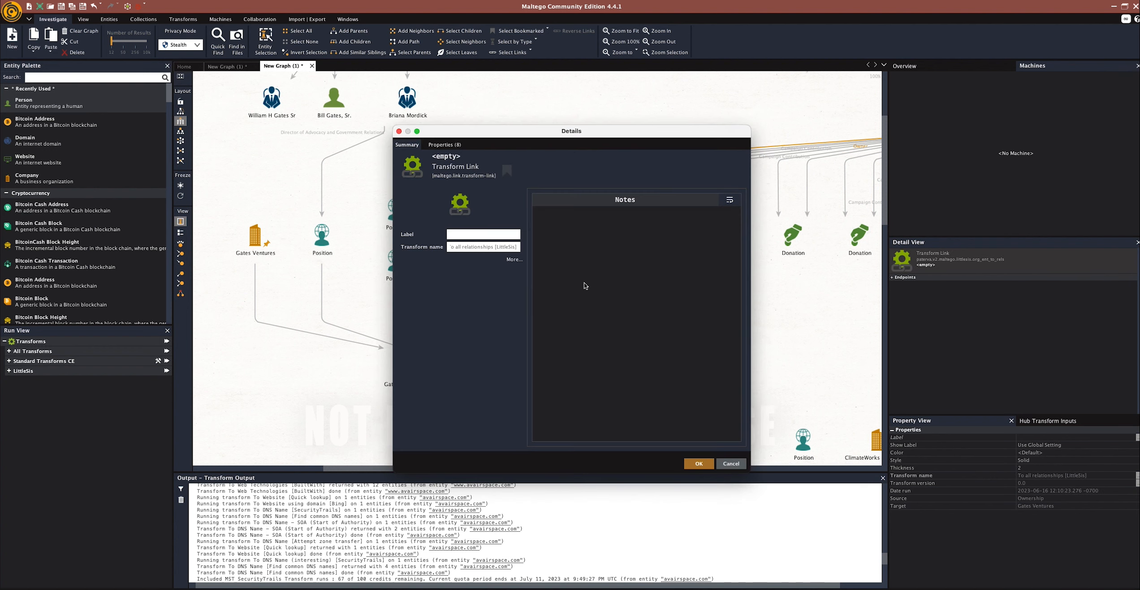
click(725, 465)
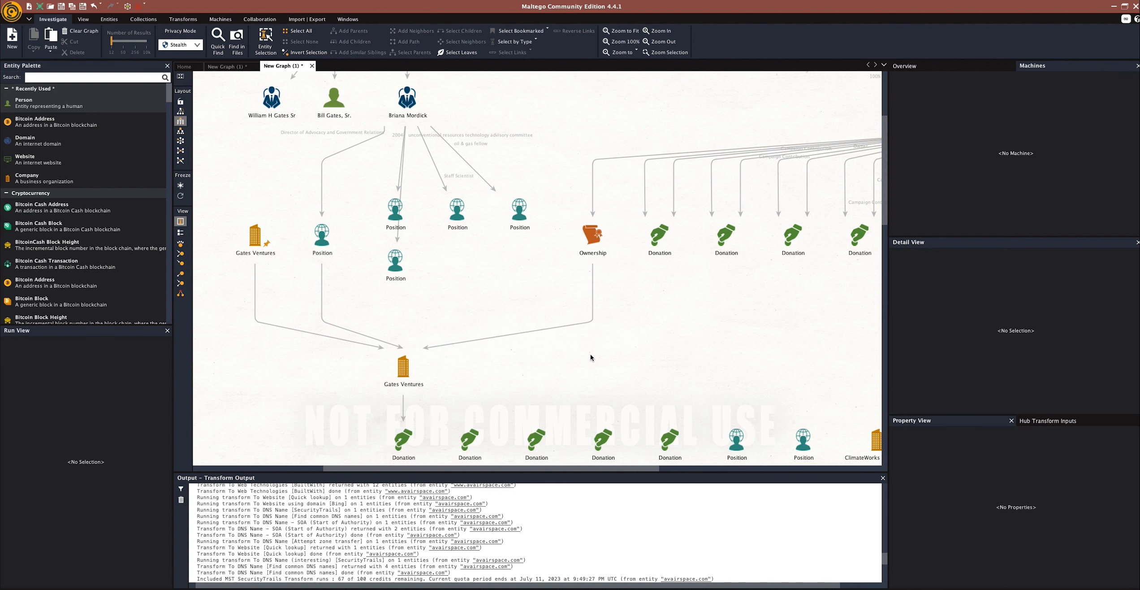
double_click(590, 324)
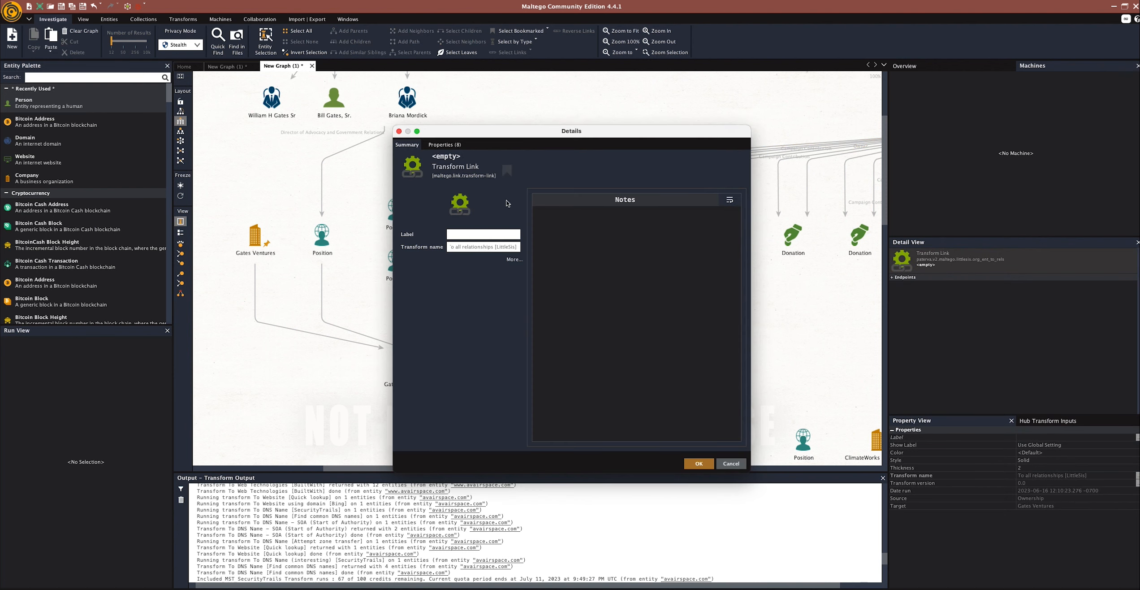
click(725, 464)
double_click(464, 342)
click(727, 464)
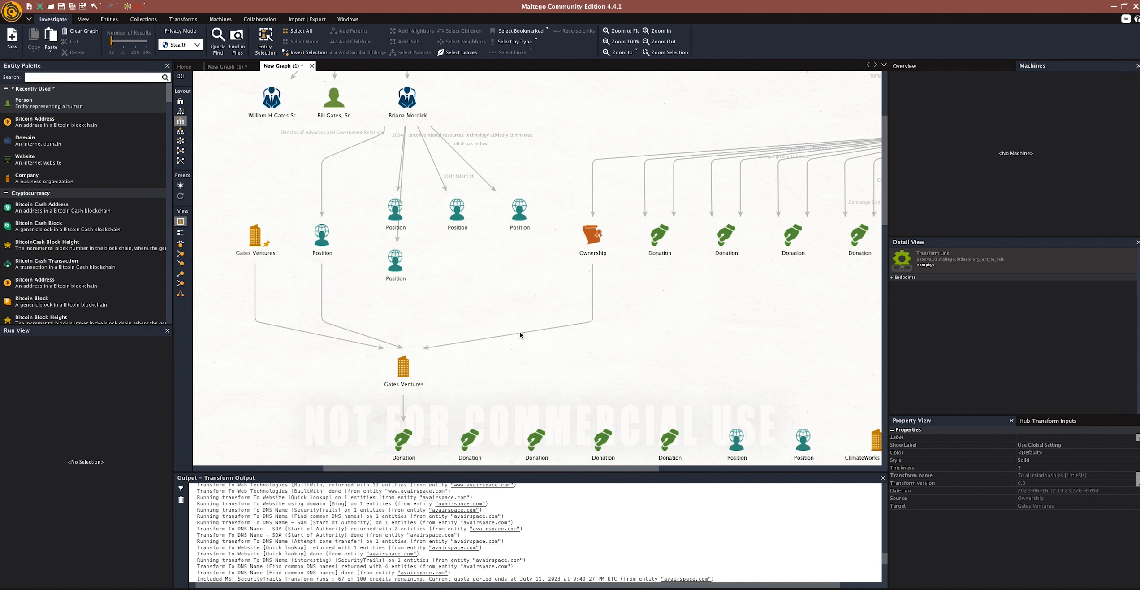
click(400, 371)
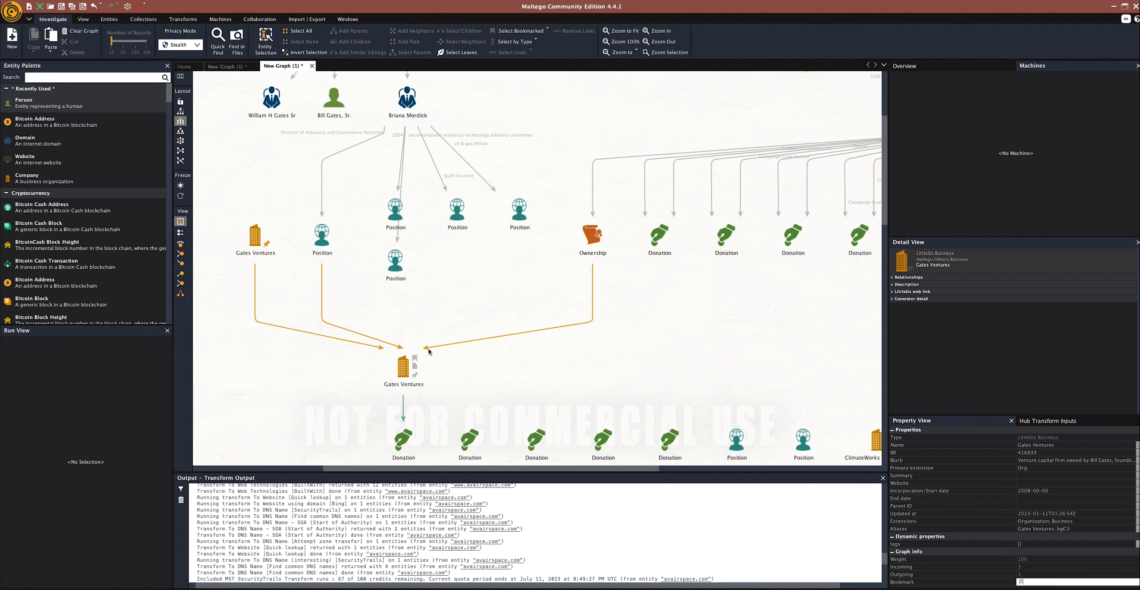
double_click(429, 351)
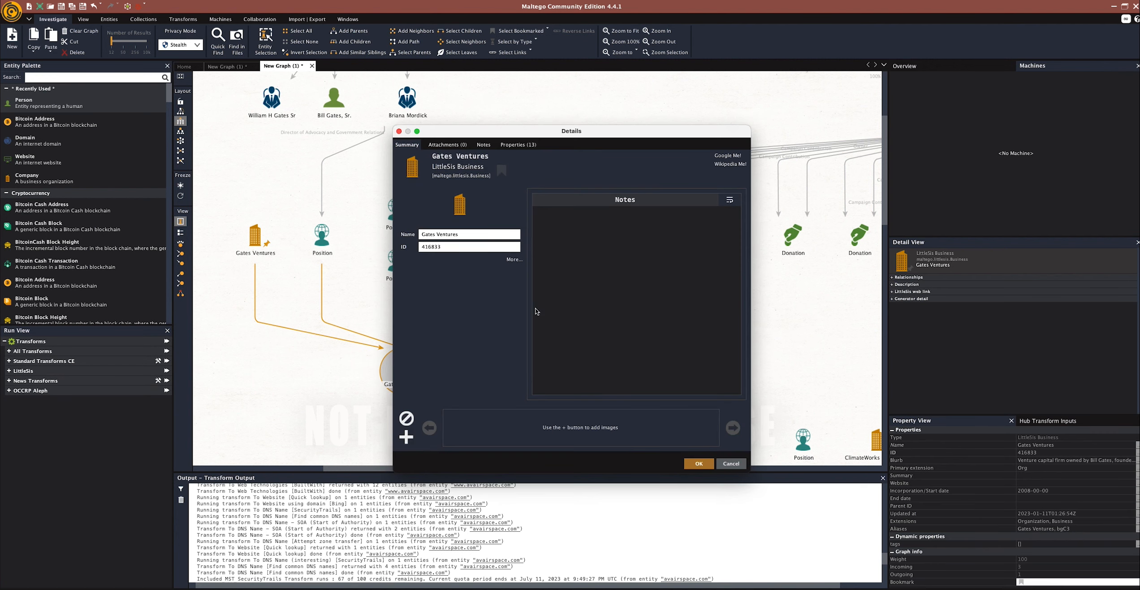
click(730, 463)
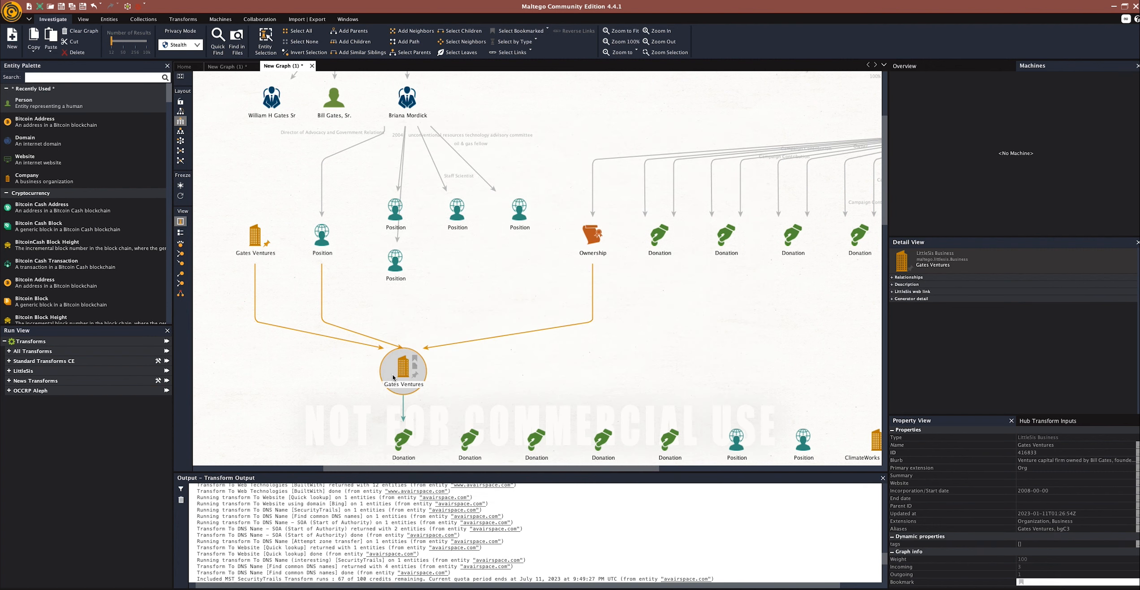
Spread out three of the position holder's overlapping Position entities so each link and its label can be read separately
mouse_move(415, 375)
click(450, 212)
drag(456, 210, 571, 119)
click(520, 207)
drag(519, 207, 525, 264)
click(394, 263)
drag(394, 263, 436, 294)
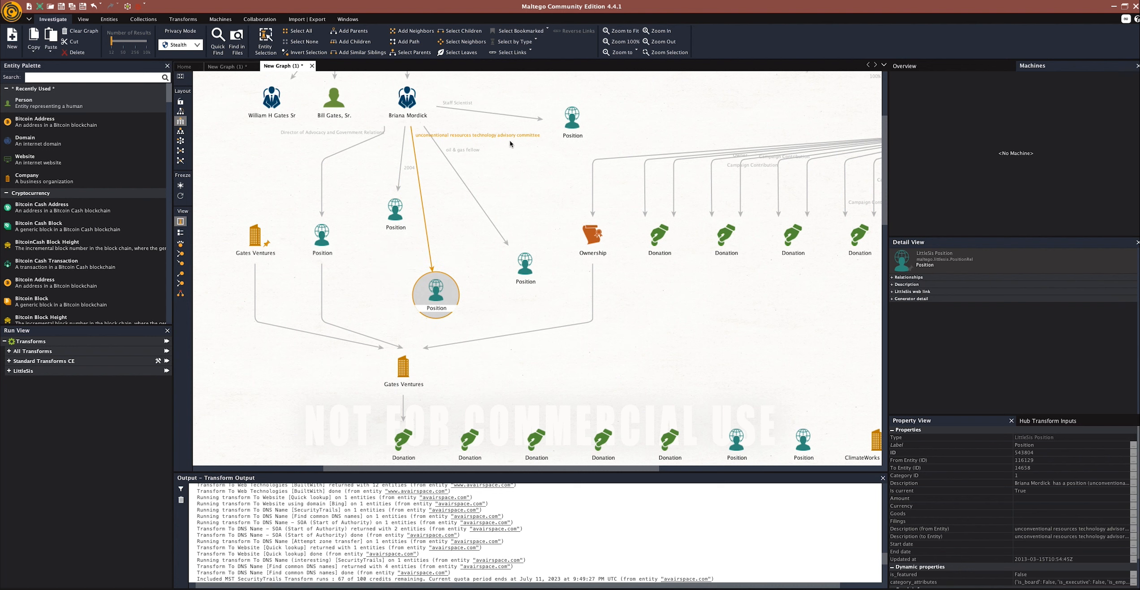
Read the properties of the Position entity linked as unconventional resources technology advisory committee, and dismiss them
double_click(434, 294)
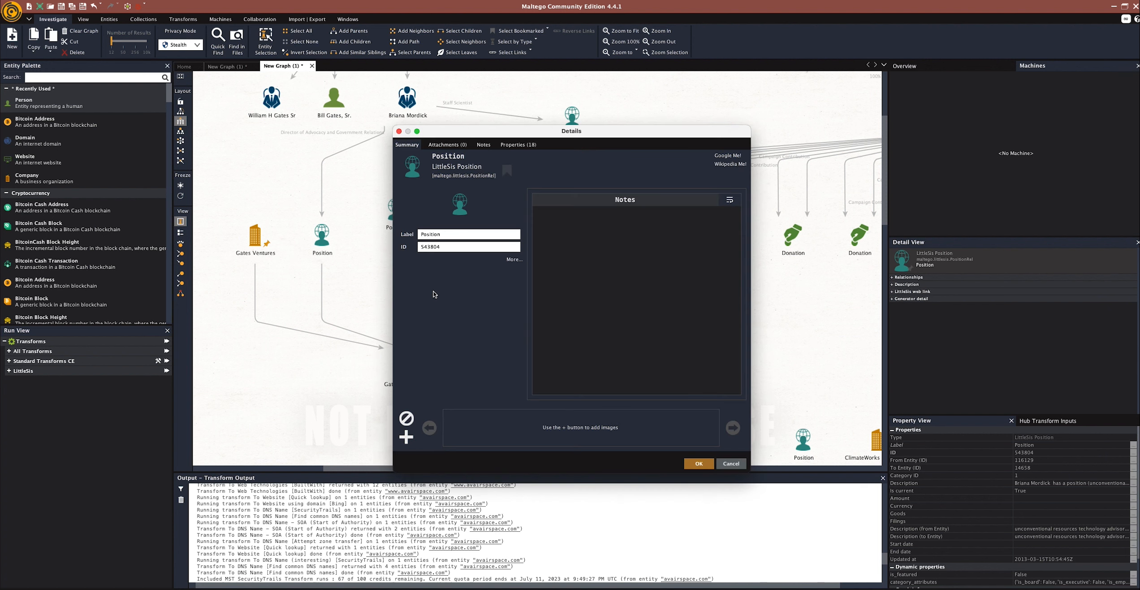
click(519, 145)
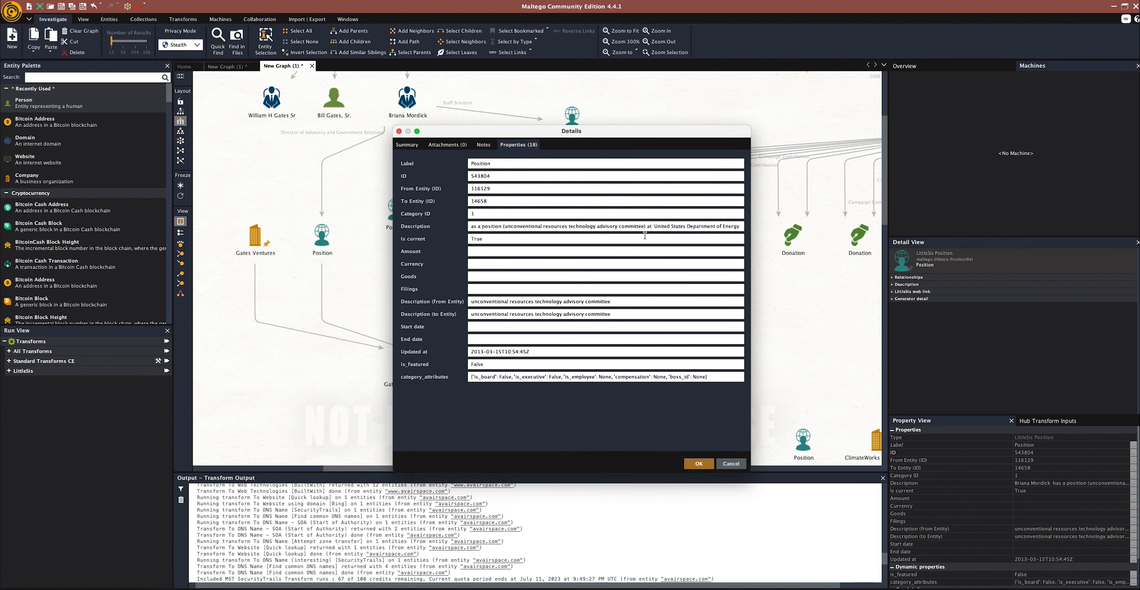
click(730, 463)
click(442, 312)
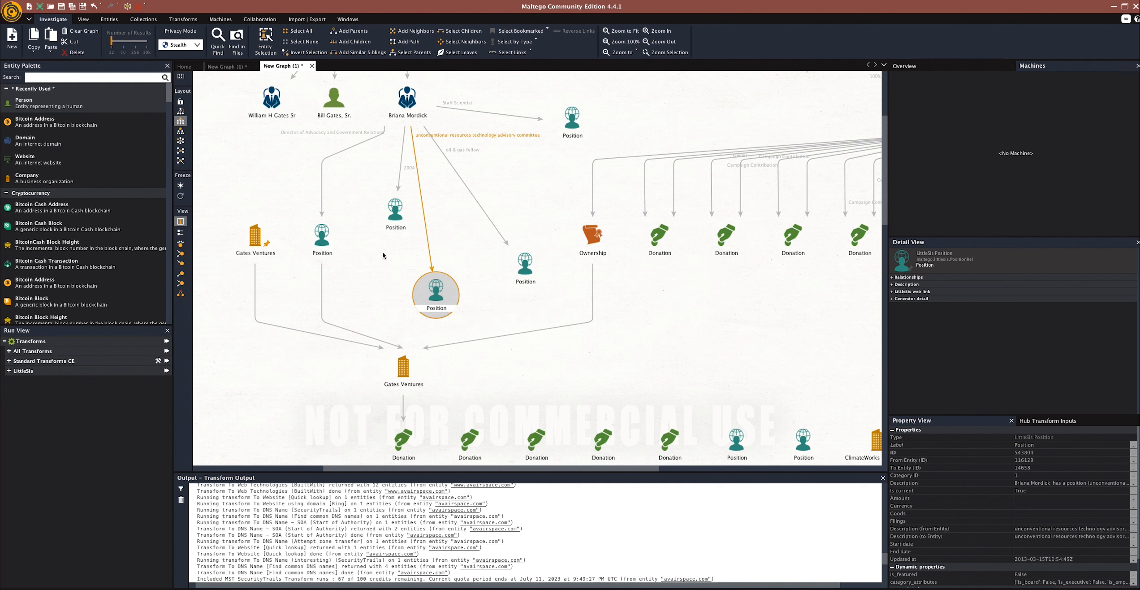
Move the Position entity on the 2004 link clear of its neighbours and read its properties
click(393, 216)
drag(393, 215, 371, 233)
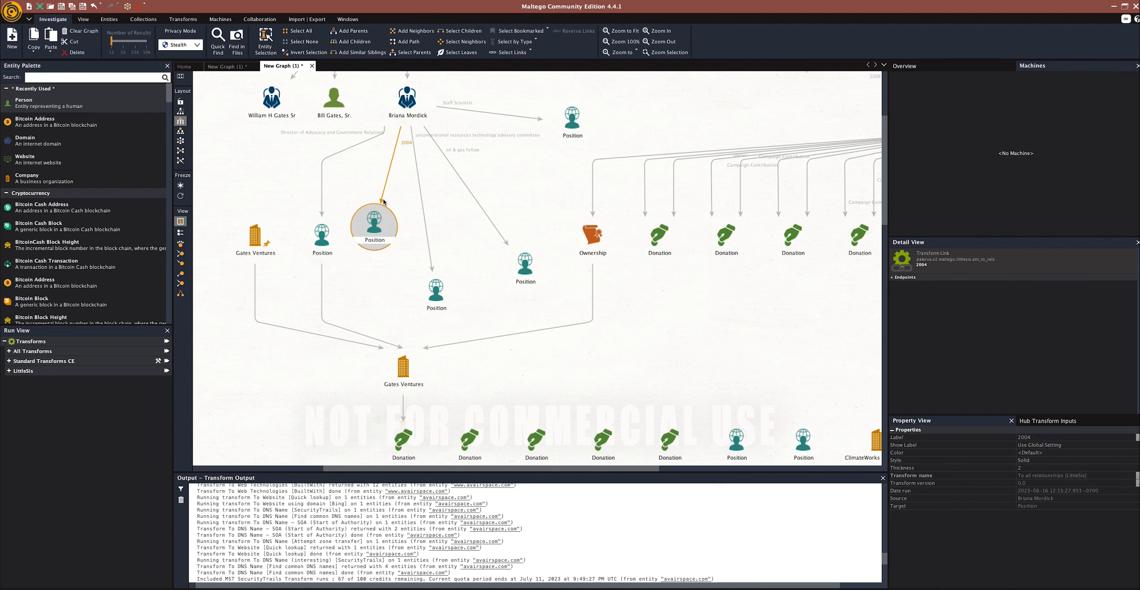
double_click(373, 223)
click(519, 145)
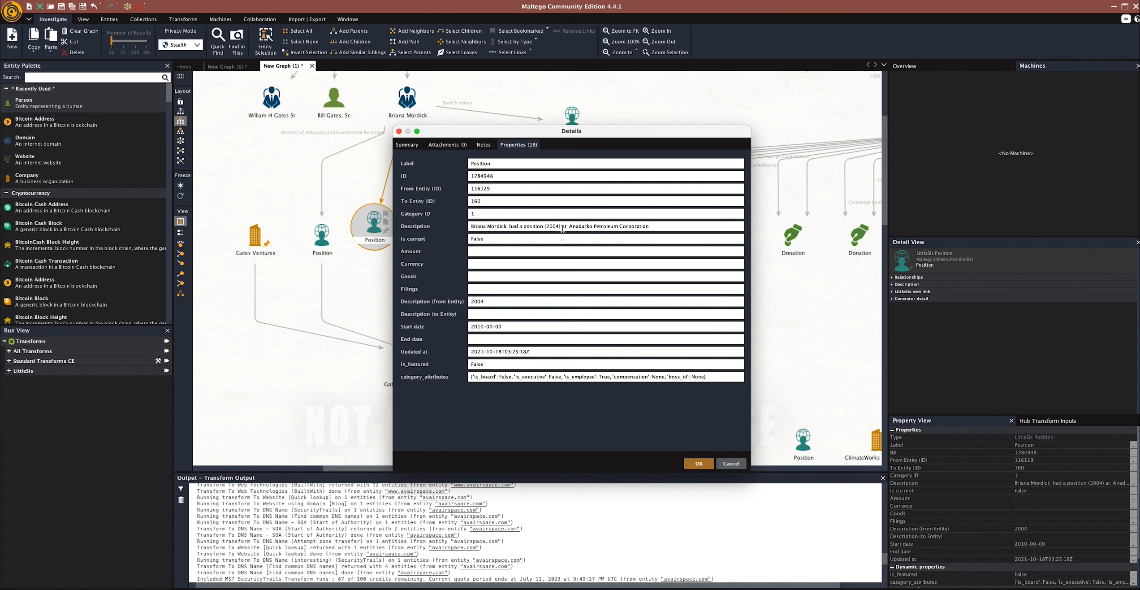
click(723, 464)
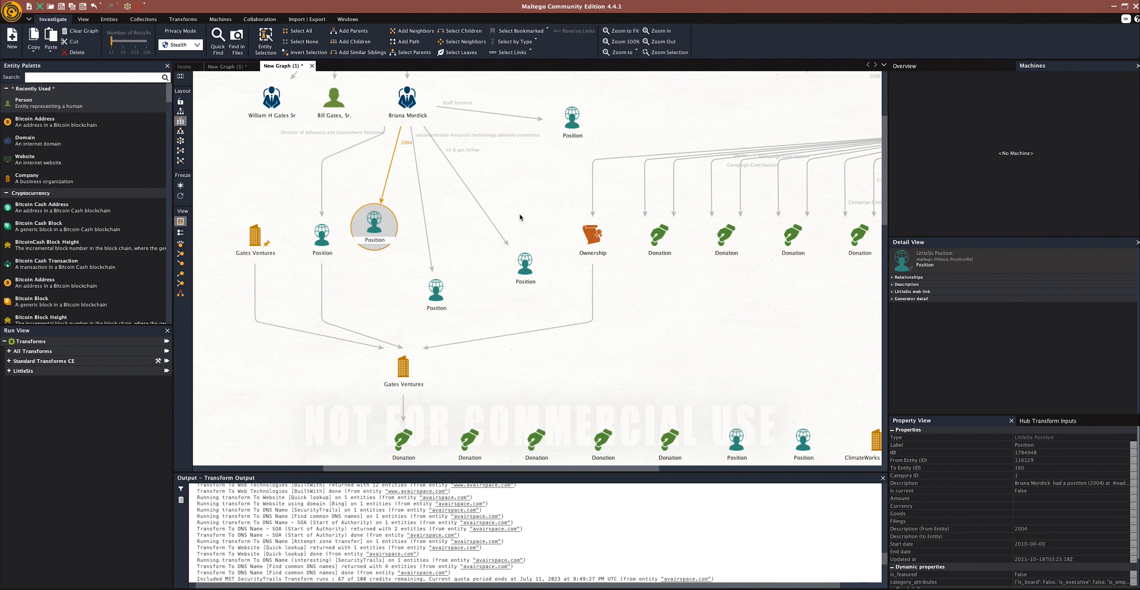
Delete the William H Gates Sr and Bill Gates, Sr. search results beneath the Bill Gates Person entity
drag(528, 215, 616, 320)
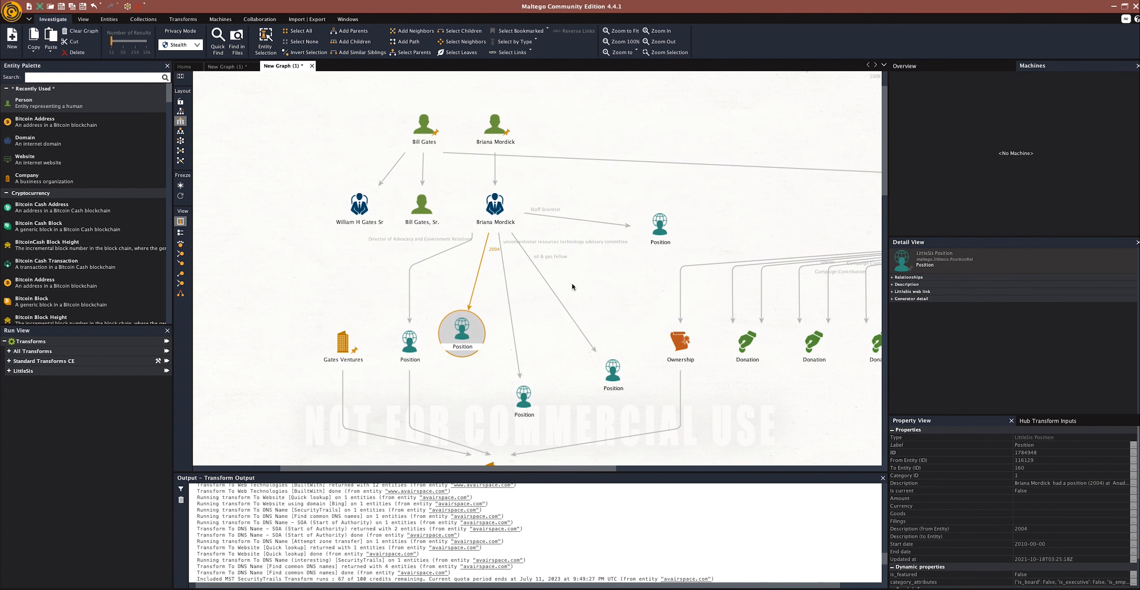
click(502, 221)
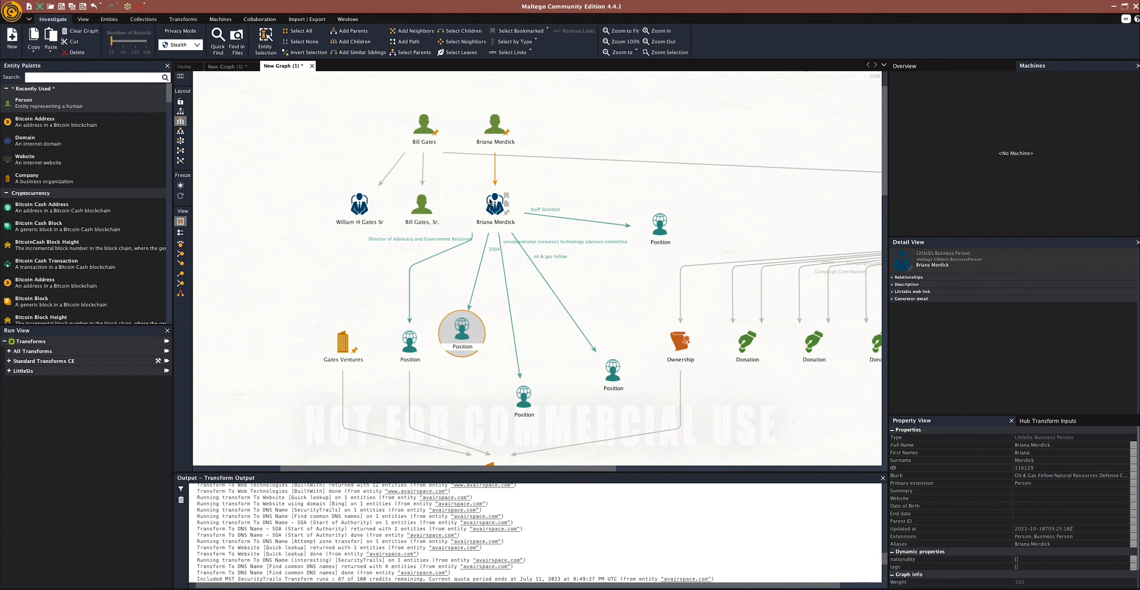
click(494, 130)
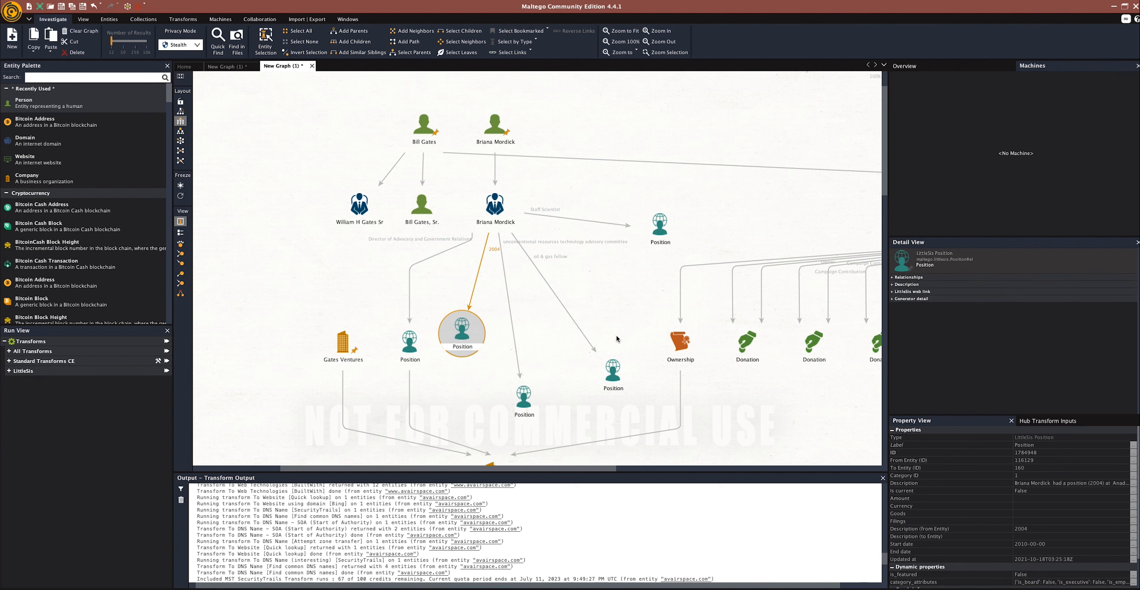
drag(496, 433, 542, 430)
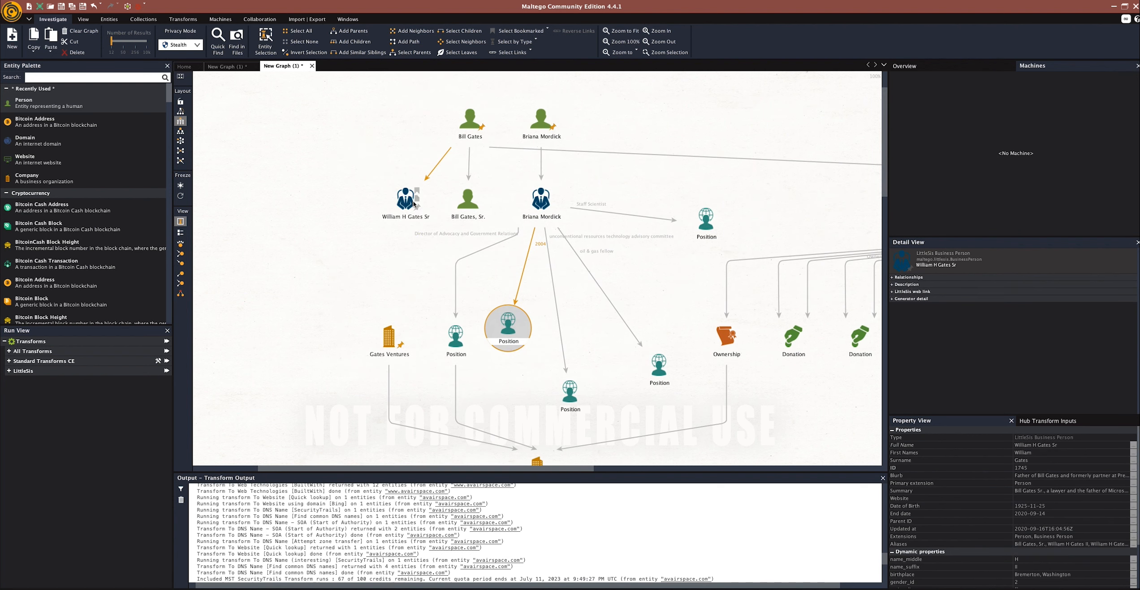
drag(386, 185, 473, 212)
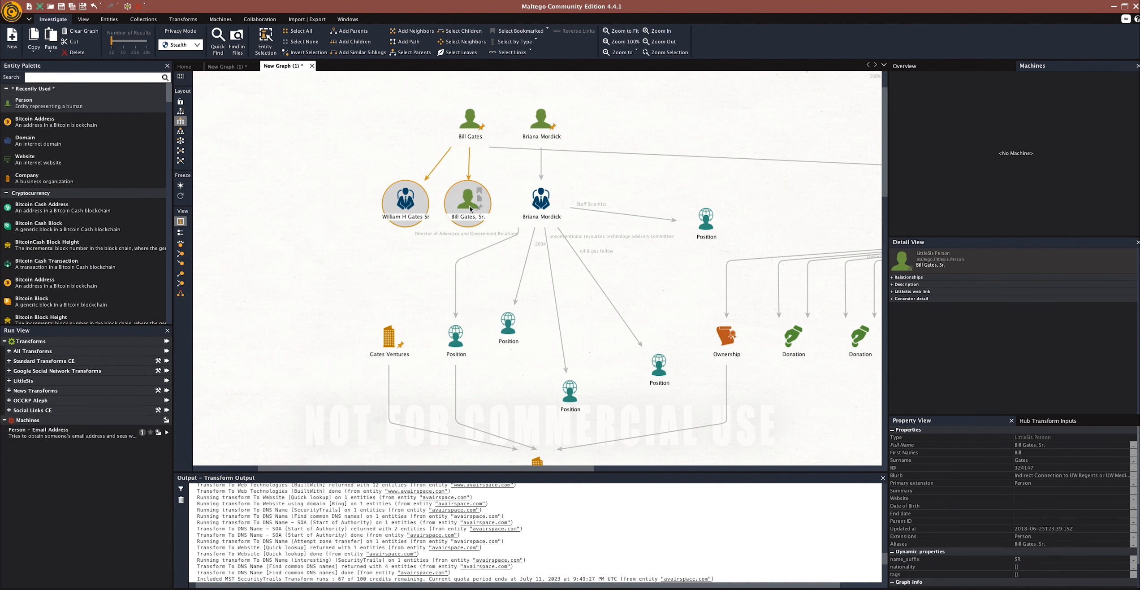
key(Delete)
click(546, 326)
Color the link from the ClimateWorks Foundation Company entity to the ClimateWorks Foundation organization entity red
drag(632, 266, 534, 138)
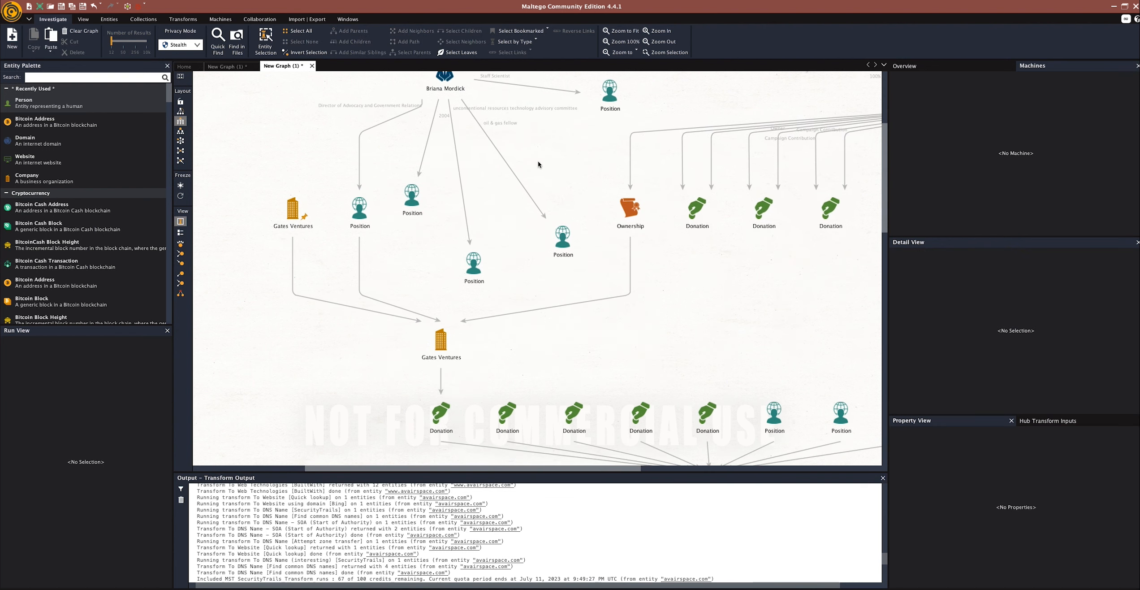
drag(631, 377, 442, 196)
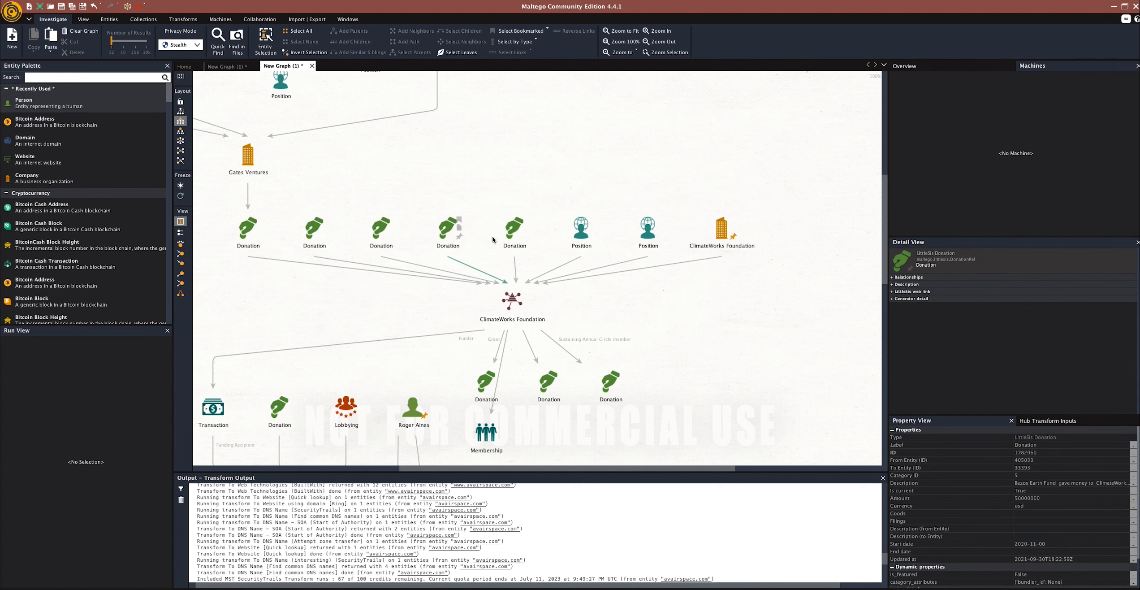
click(722, 236)
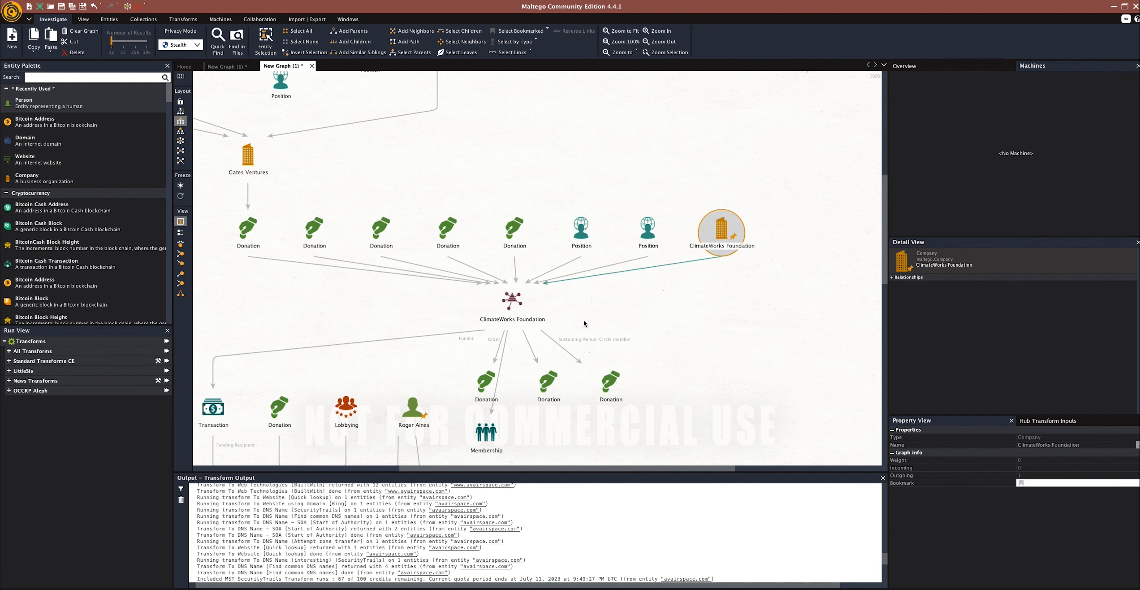
double_click(671, 264)
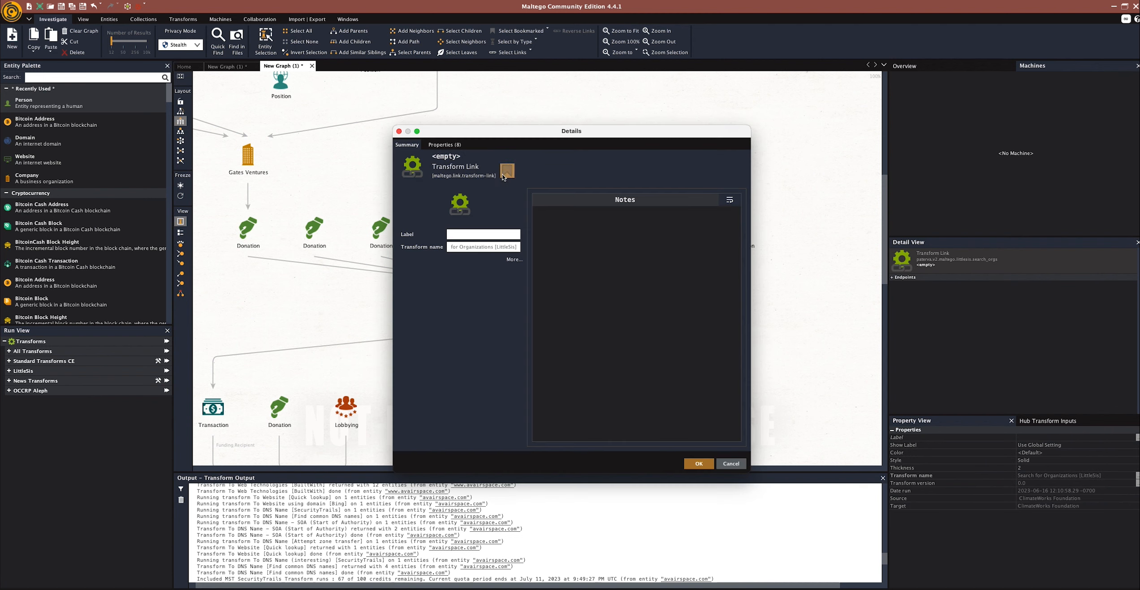
click(445, 145)
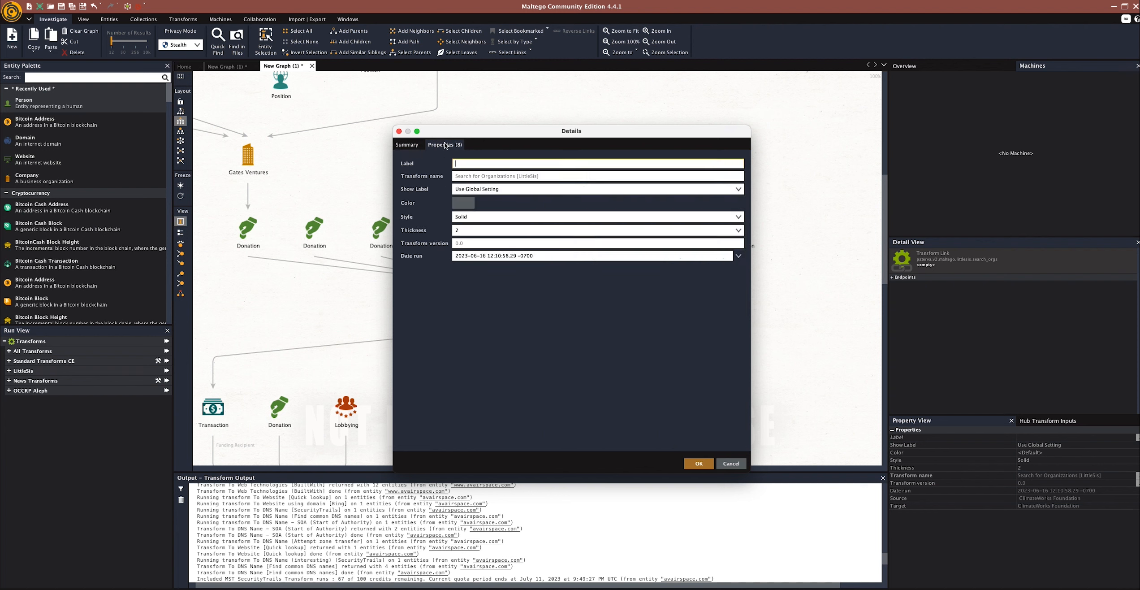
click(464, 202)
click(486, 222)
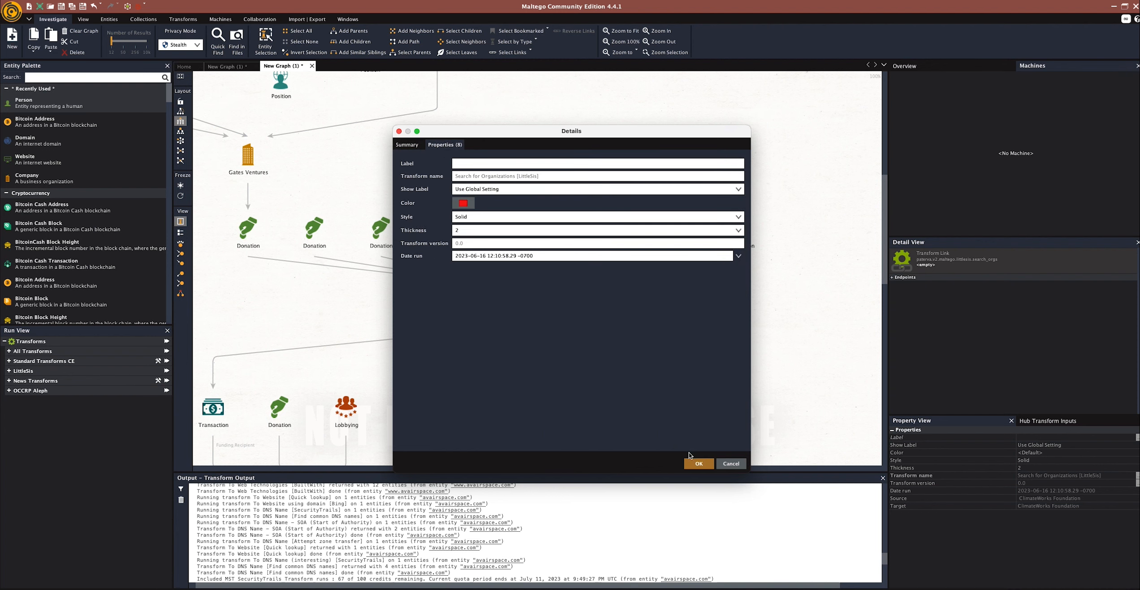
click(697, 463)
click(677, 375)
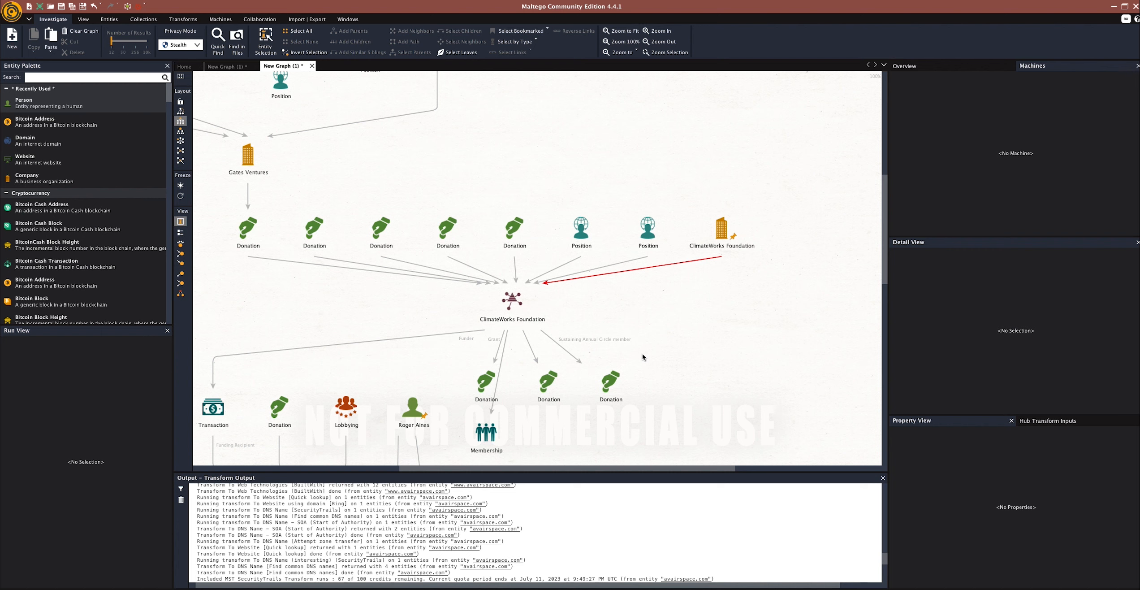
click(248, 155)
click(286, 188)
click(729, 252)
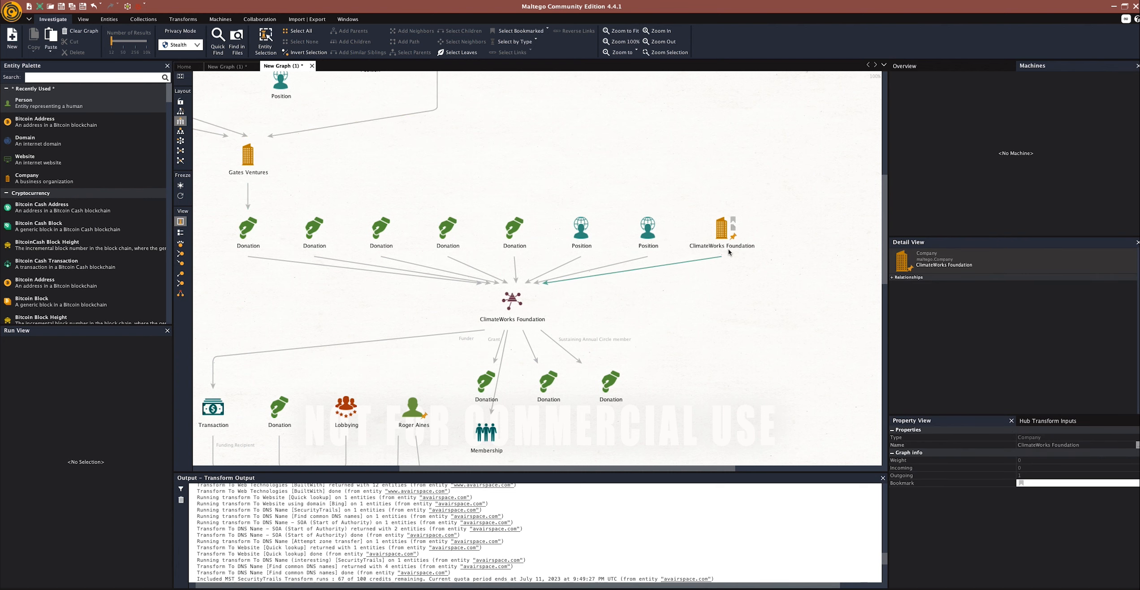
click(713, 265)
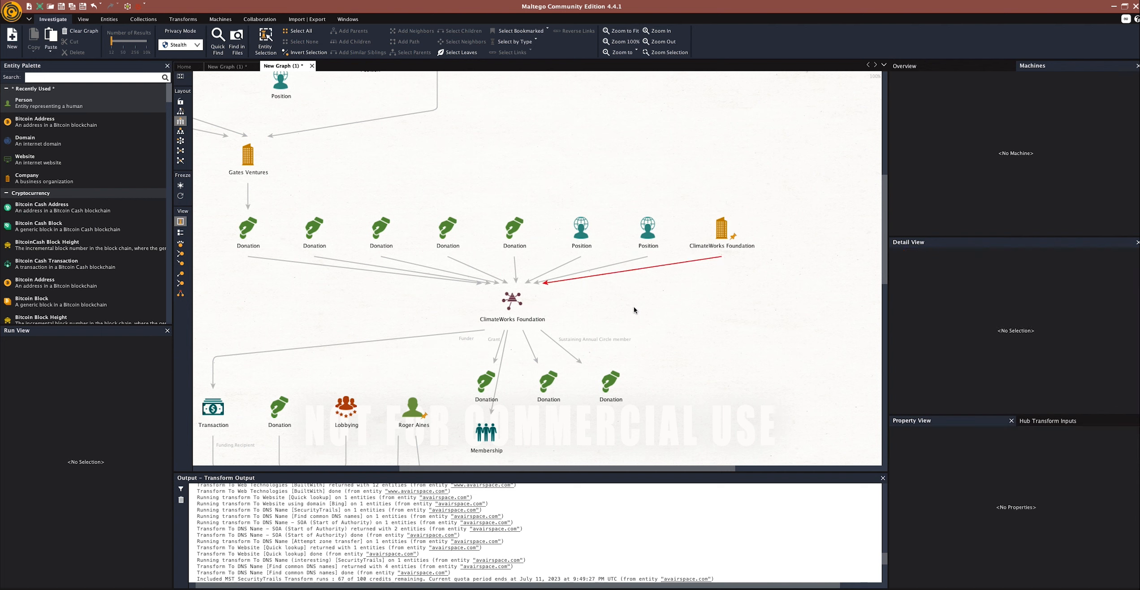
Read the properties of the Membership entity beneath ClimateWorks Foundation, and dismiss them
click(432, 317)
drag(430, 319, 518, 207)
click(594, 286)
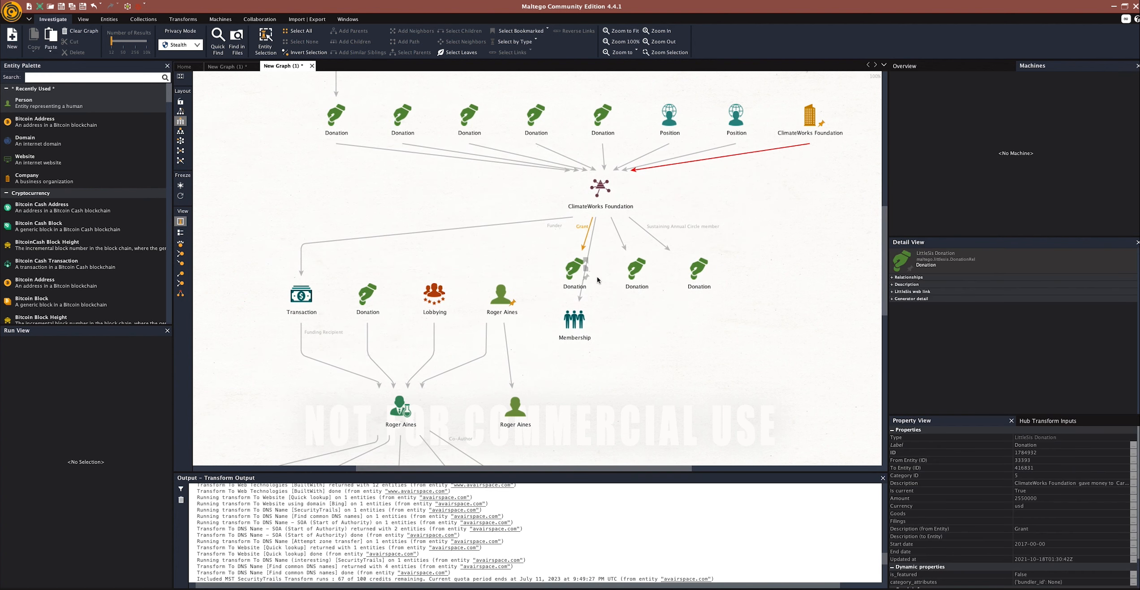
click(587, 277)
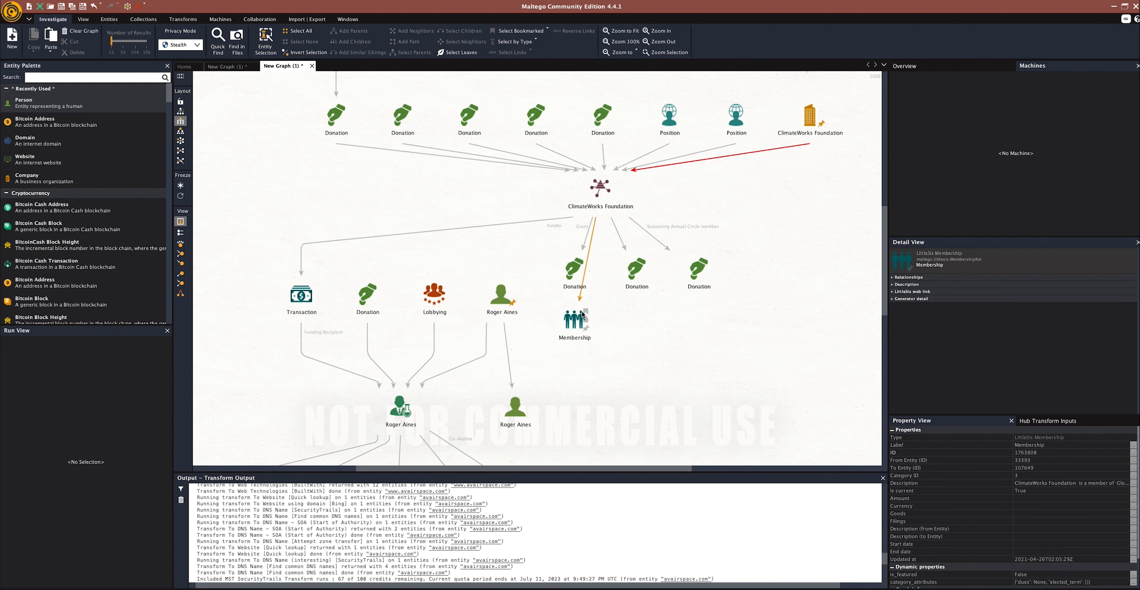
double_click(573, 321)
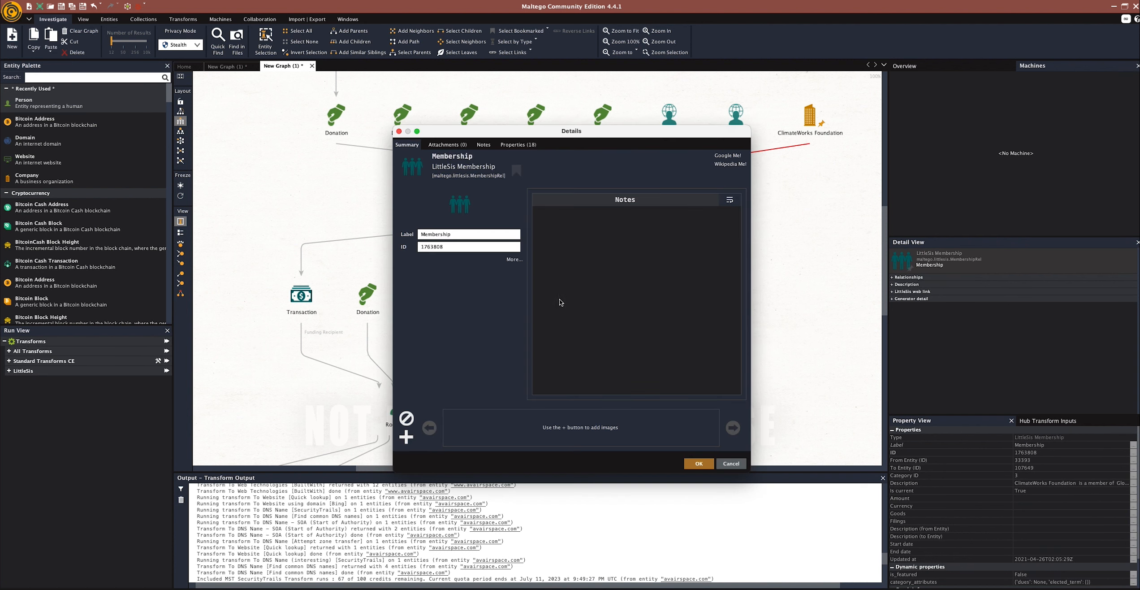
click(518, 144)
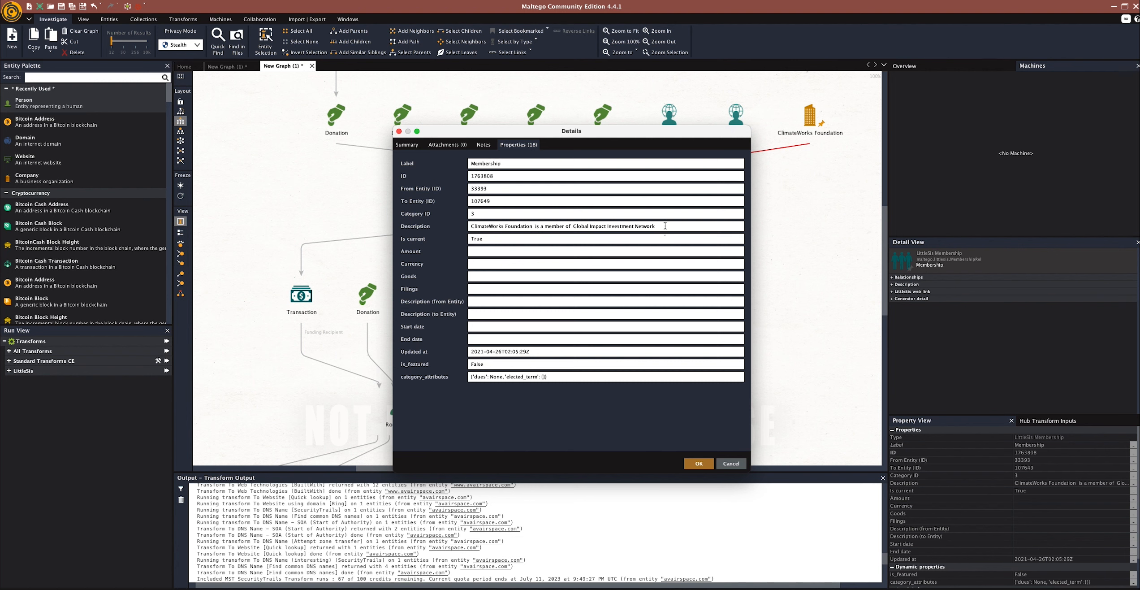
click(730, 463)
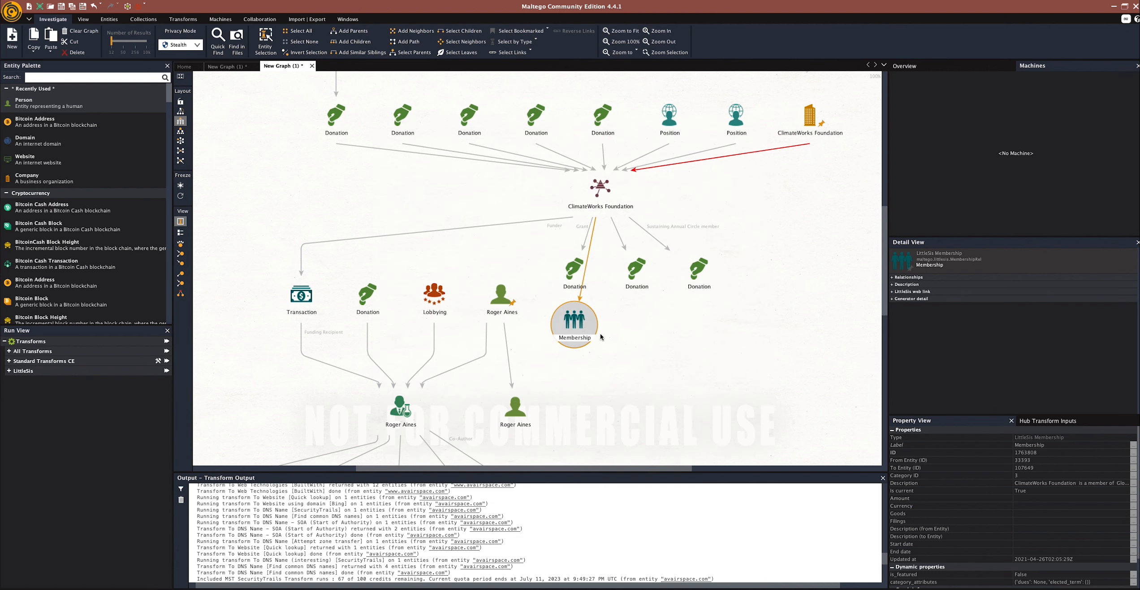
Read the properties of the Transaction entity on ClimateWorks Foundation's Funder link, including its description and amount, and dismiss them
click(582, 271)
click(301, 297)
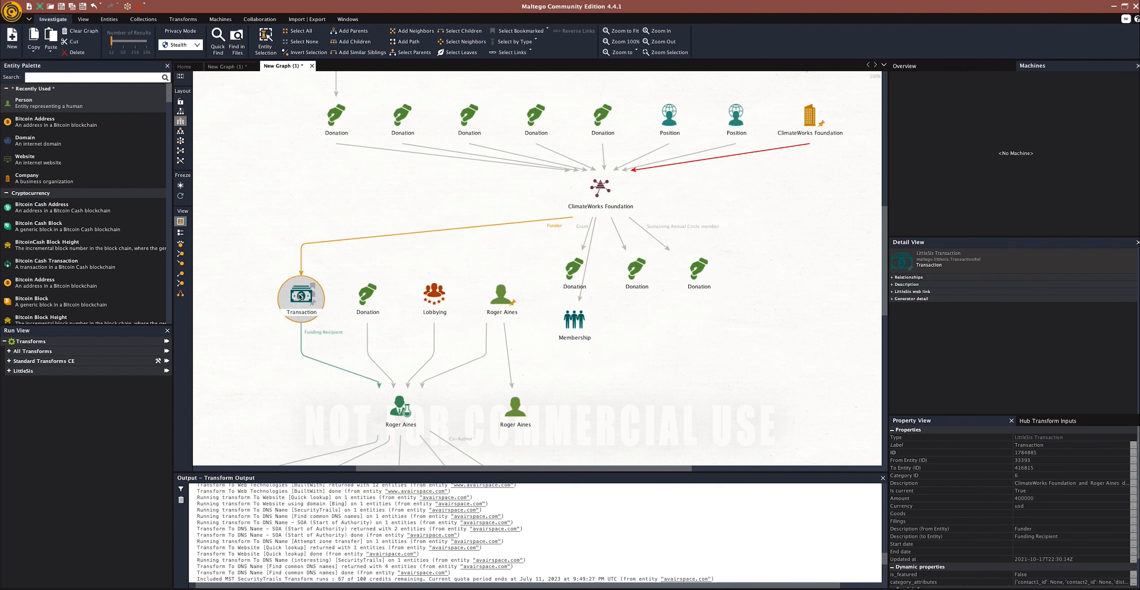
double_click(301, 296)
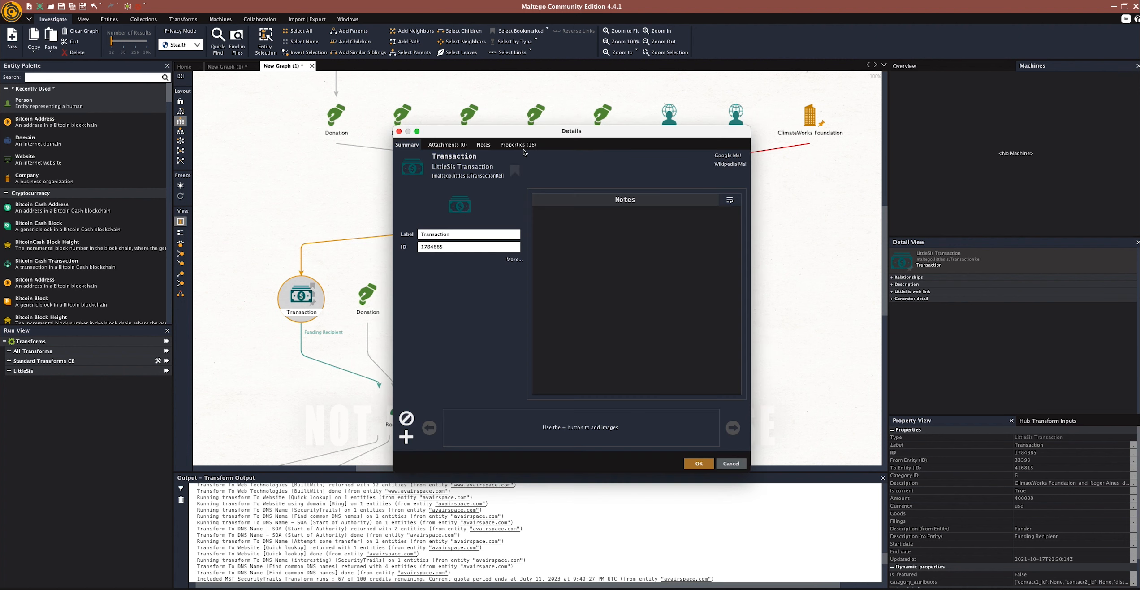
click(522, 148)
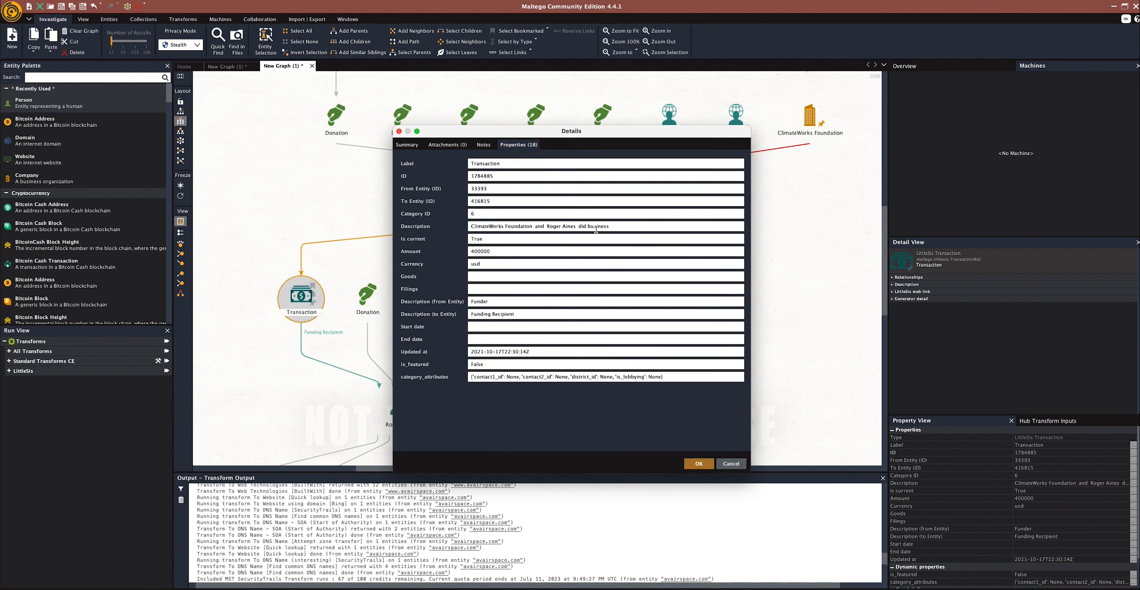
click(493, 254)
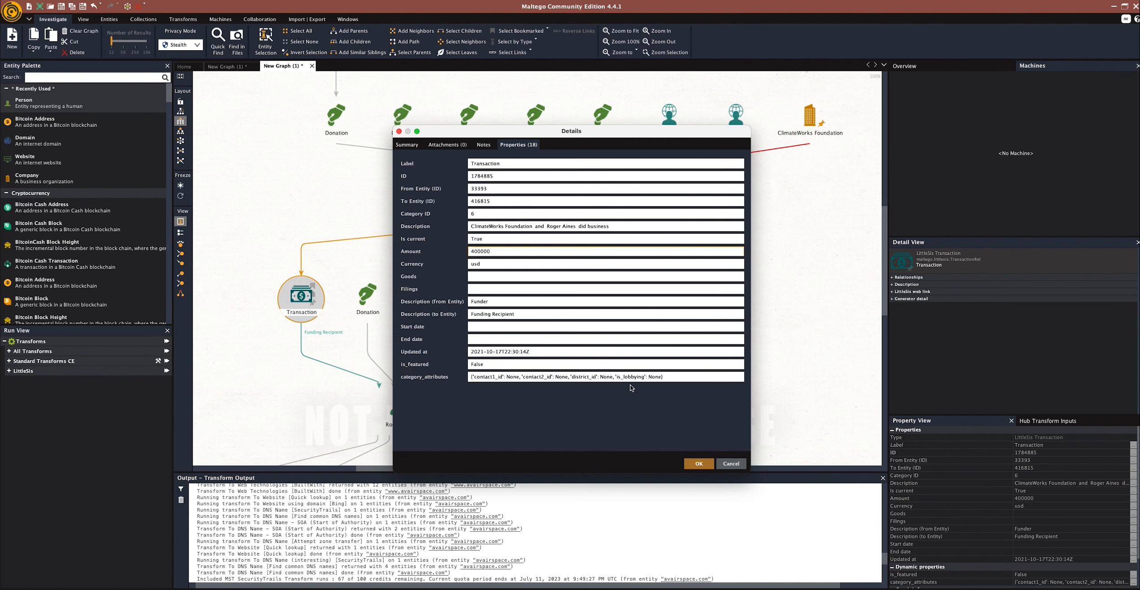
click(739, 462)
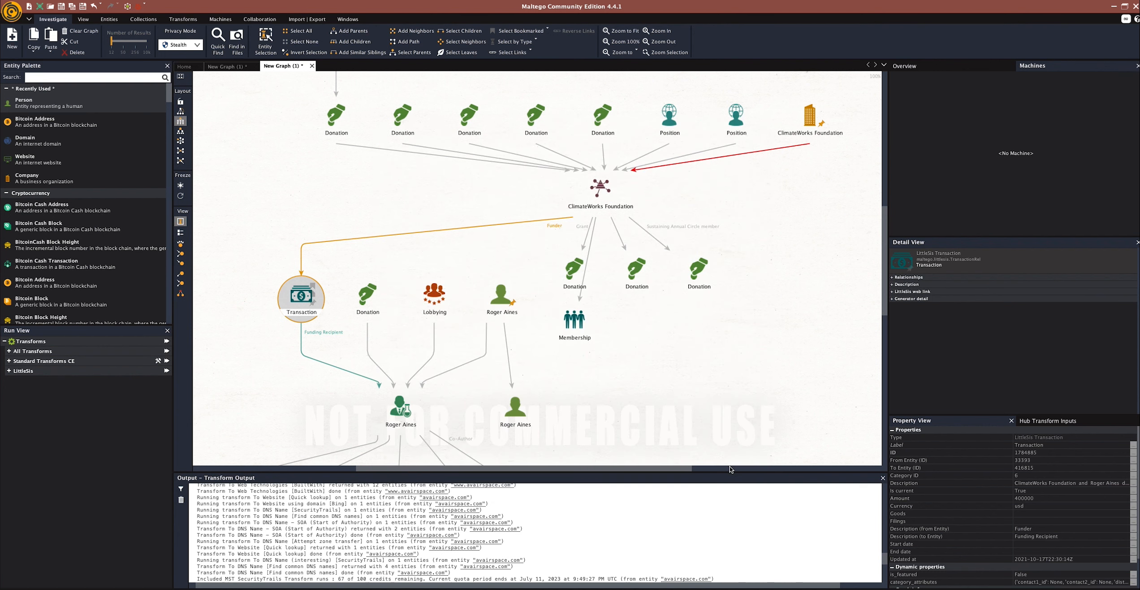
Read the properties of the LittleSis Academic entity on the Funding Recipient link, including its blurb, and dismiss them
click(517, 289)
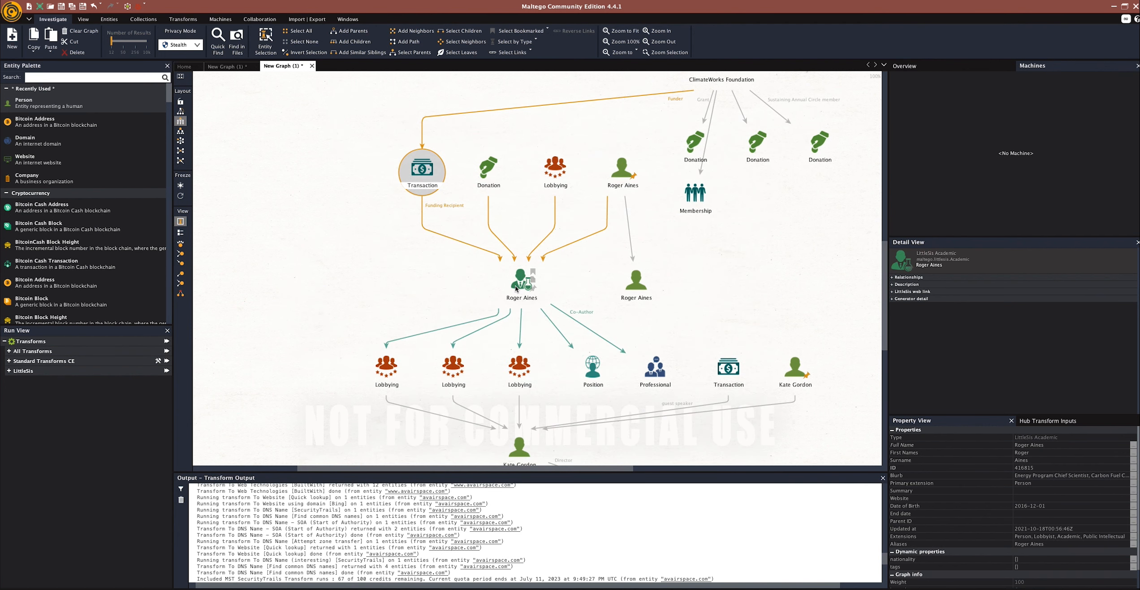
double_click(516, 289)
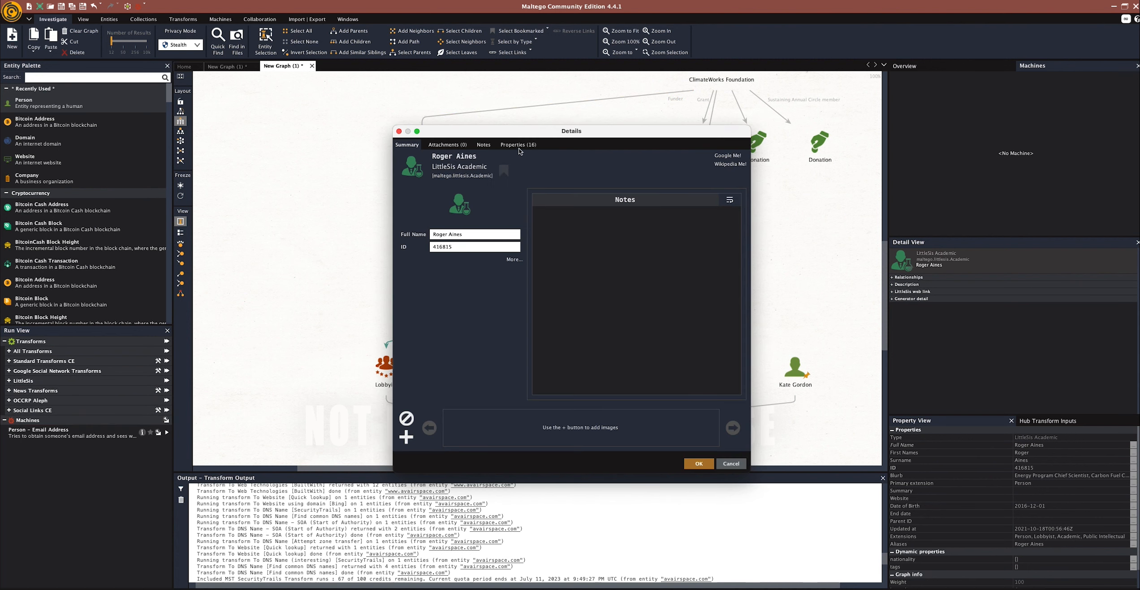
click(519, 149)
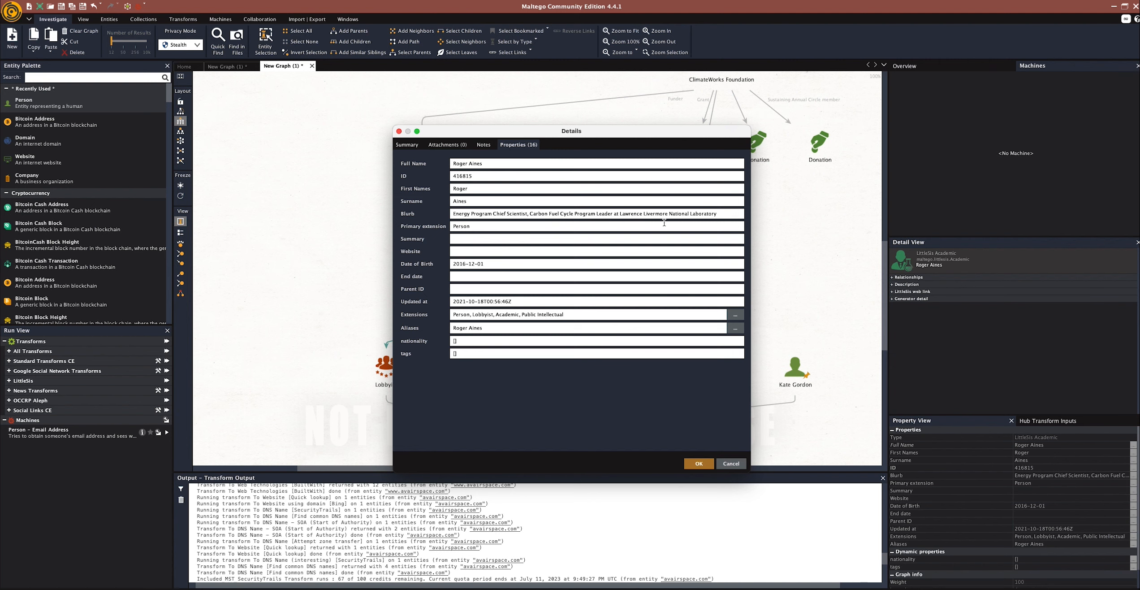
click(731, 462)
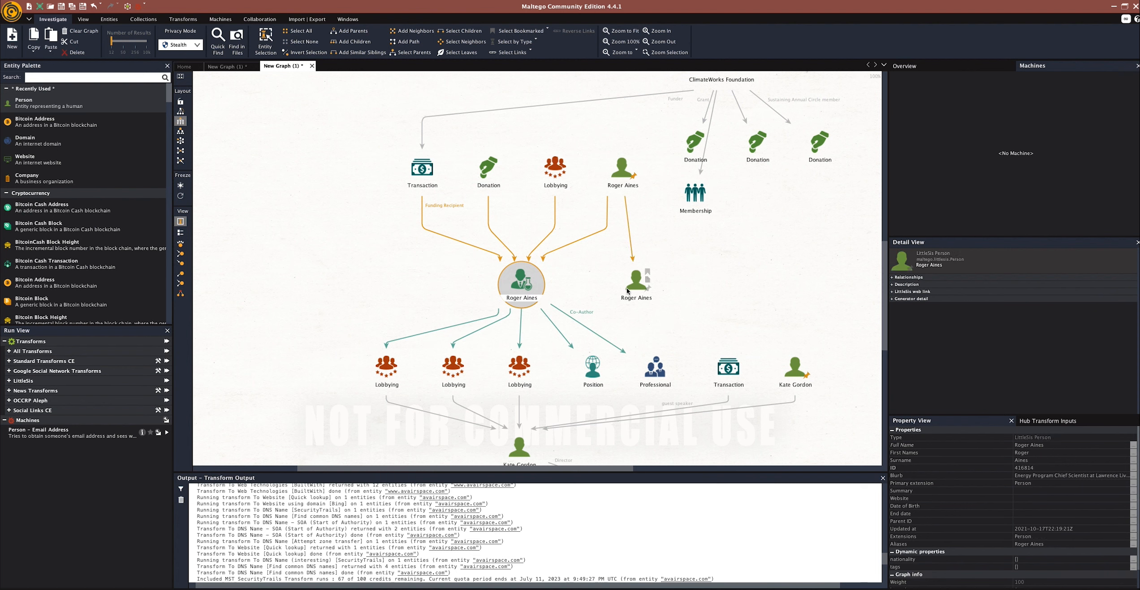
Read the properties of the academic's Co-Author Professional entity, highlight the co-author's name in the description, and dismiss them
double_click(655, 376)
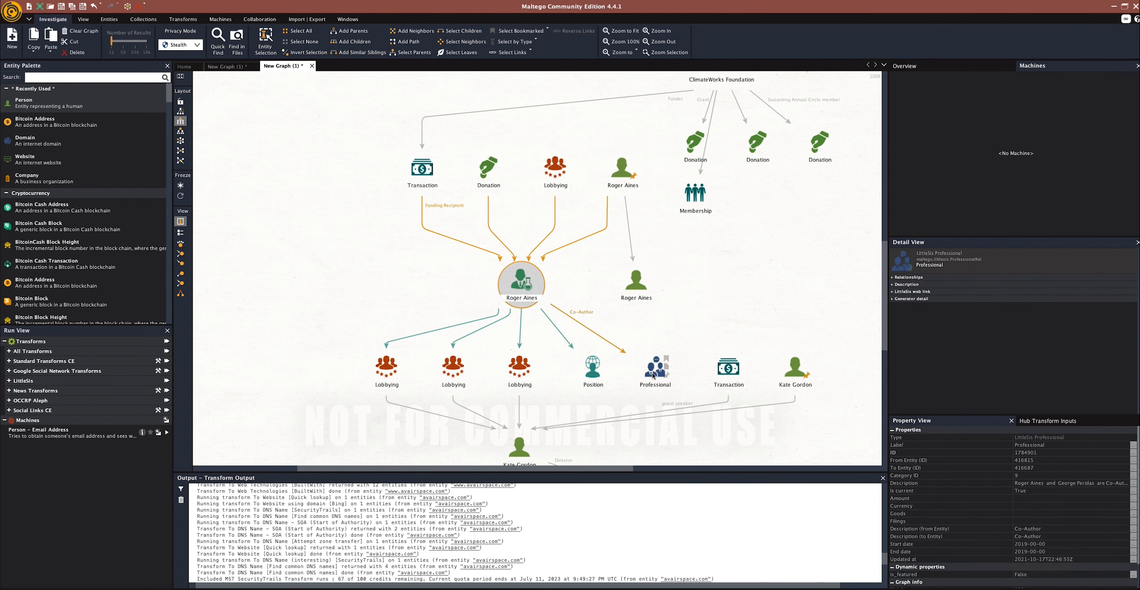
click(510, 148)
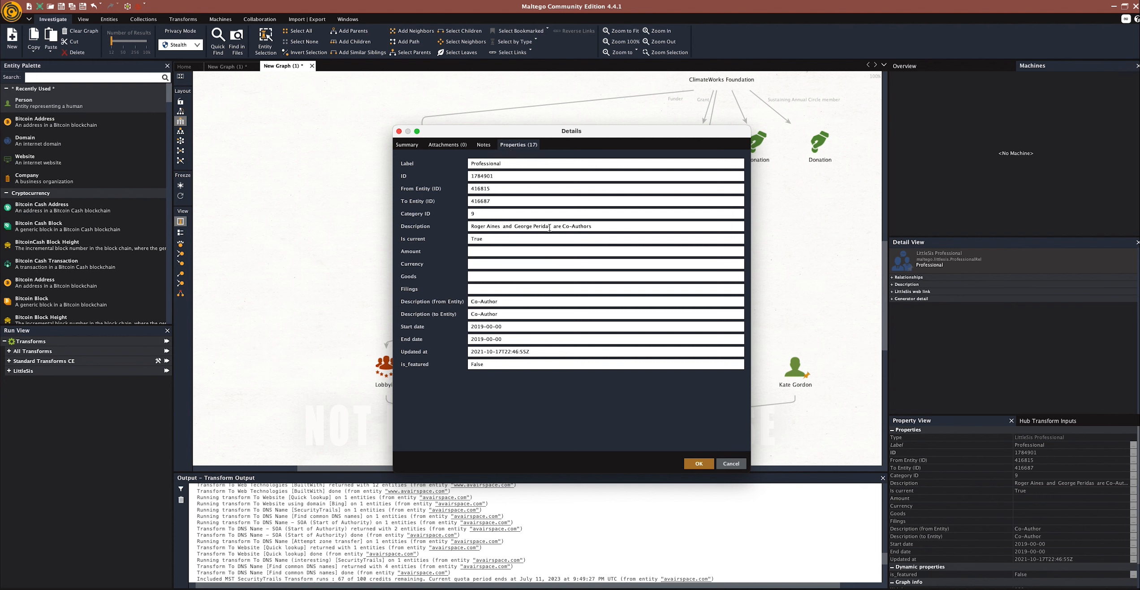
drag(550, 226, 515, 227)
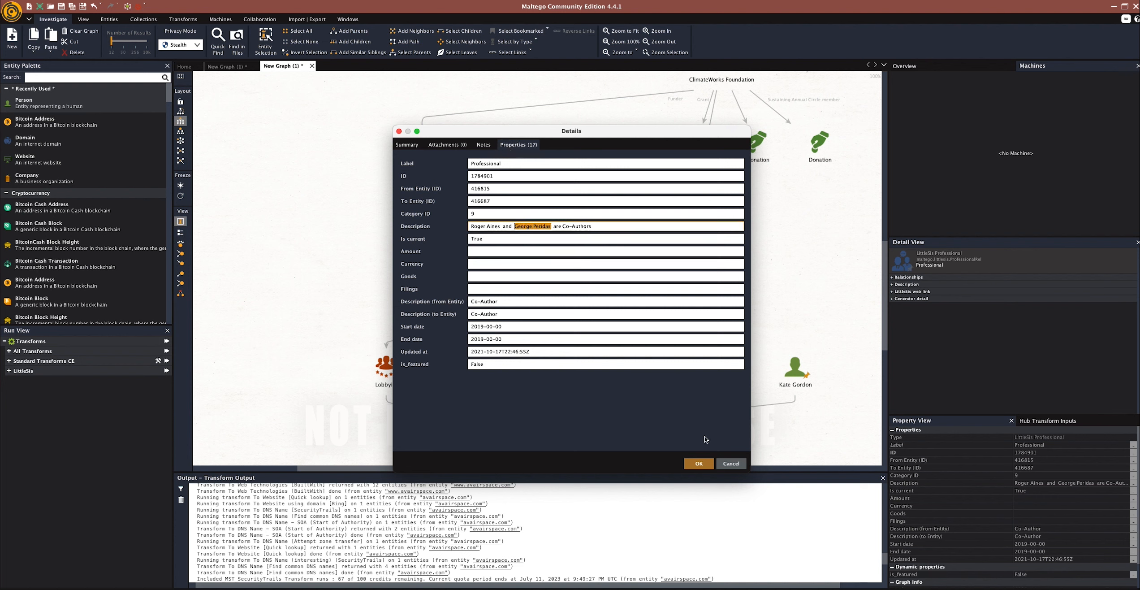
click(735, 461)
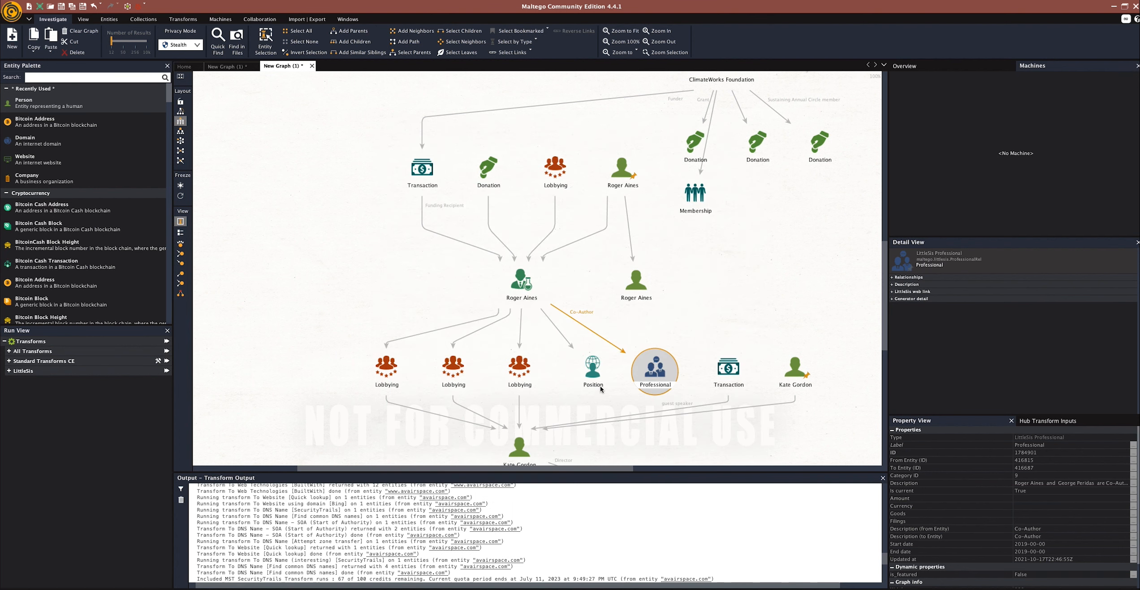
Color the link from the academic to the first Lobbying entity beneath it red
mouse_move(518, 376)
drag(404, 310, 477, 252)
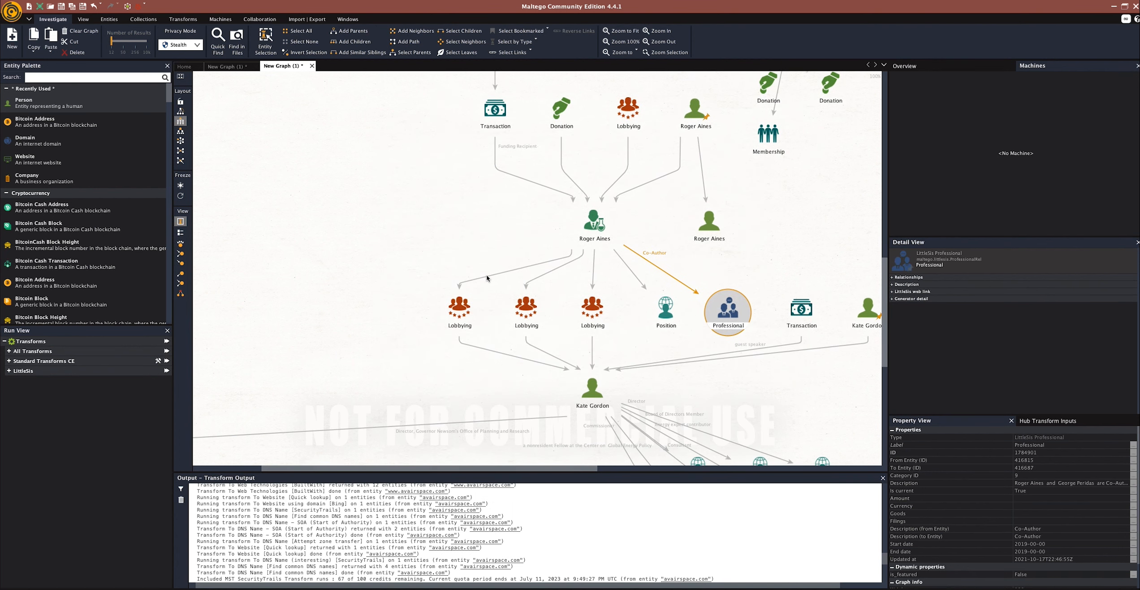
click(489, 279)
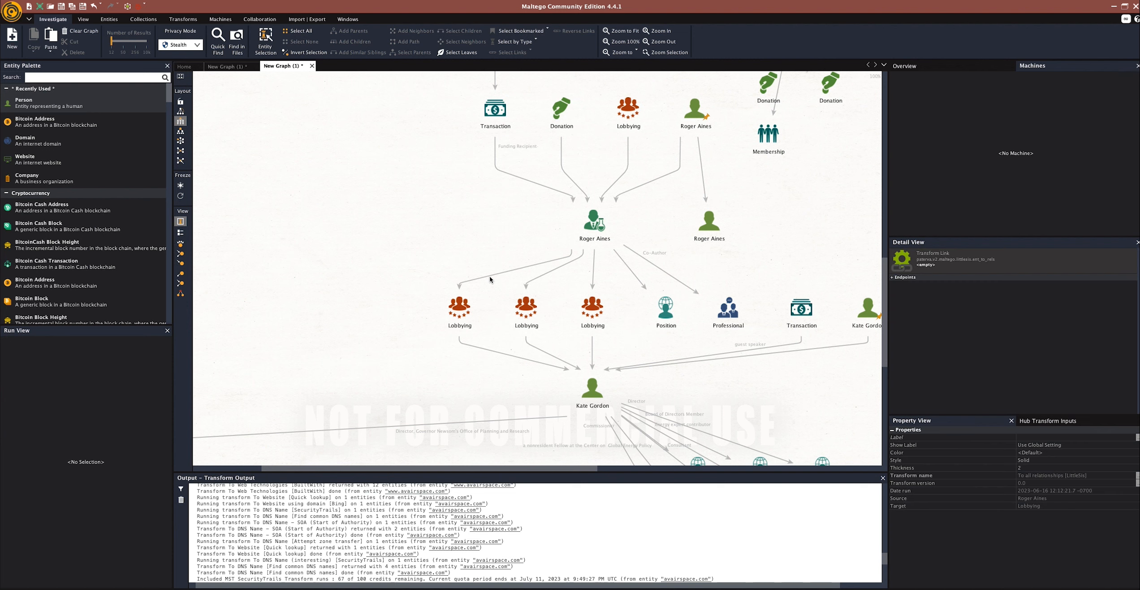
double_click(490, 279)
click(460, 147)
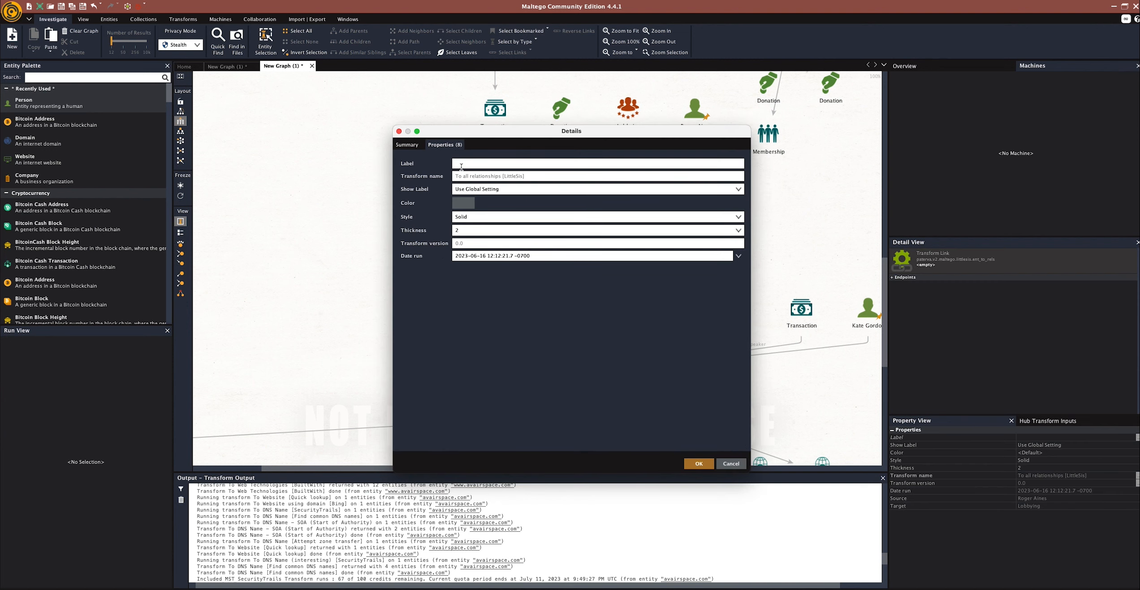
click(470, 203)
click(485, 215)
click(699, 462)
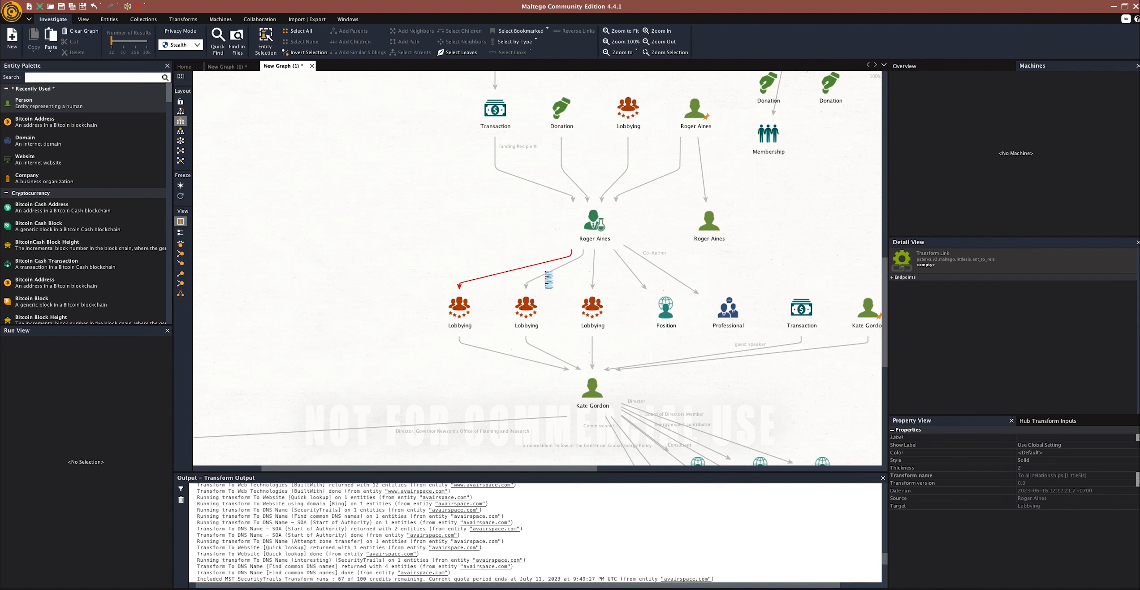
Color the link from the academic to the second Lobbying entity beneath it red
double_click(548, 280)
click(446, 144)
click(465, 203)
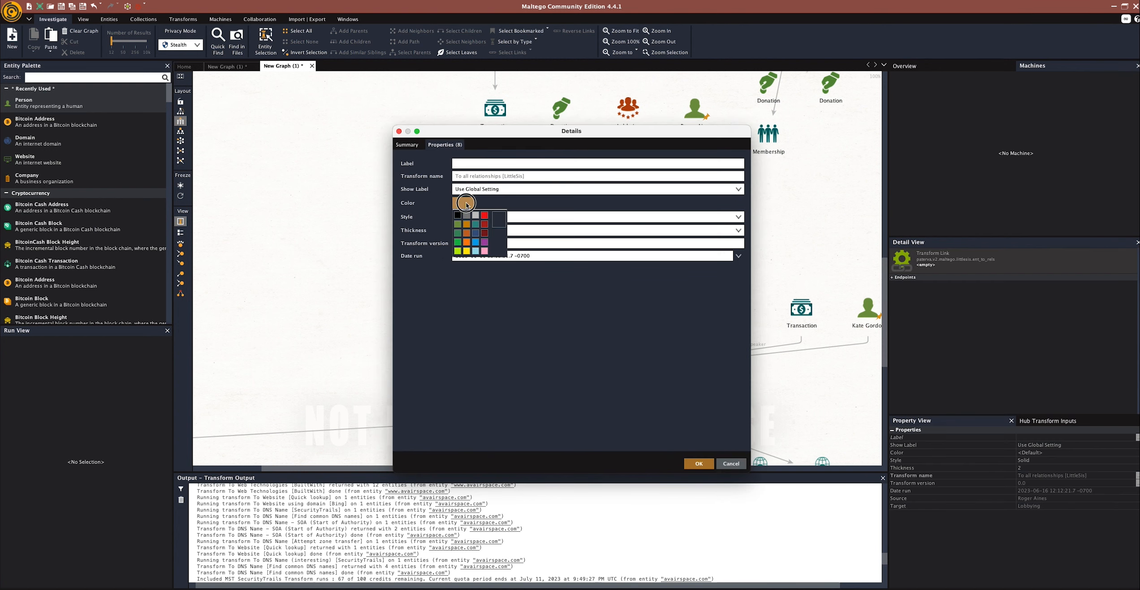
click(485, 215)
click(699, 463)
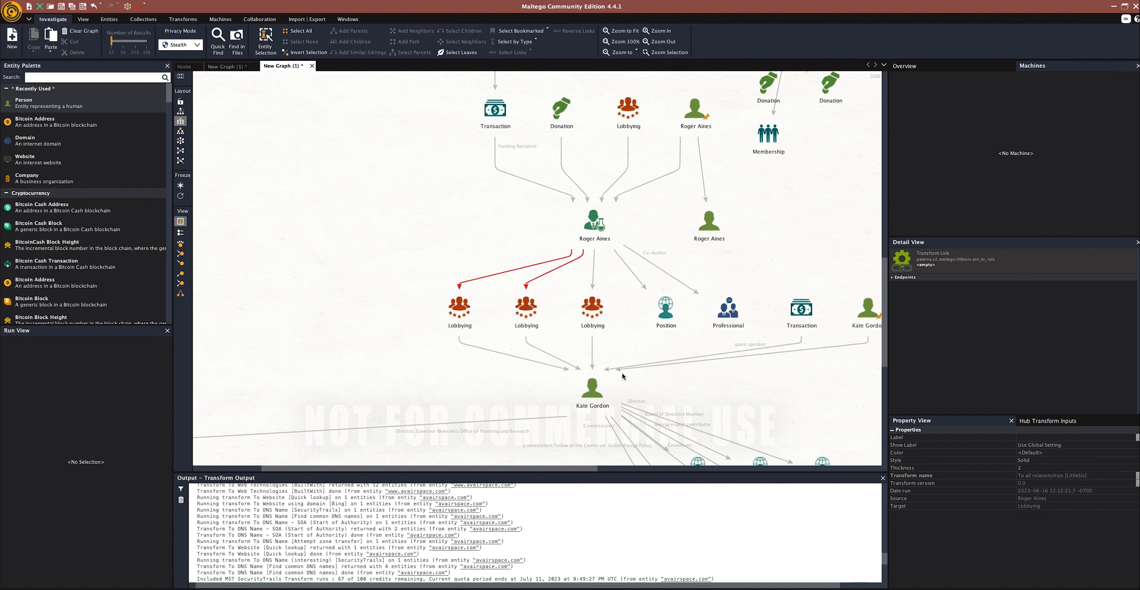
Color the link from the academic to the third Lobbying entity beneath it red
double_click(593, 282)
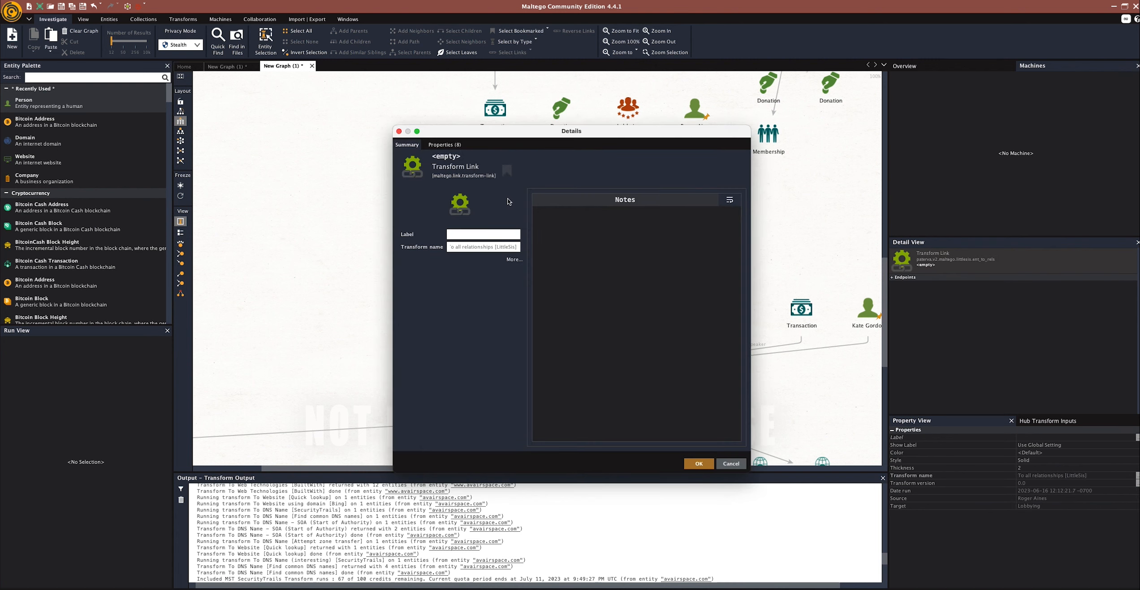
click(445, 144)
click(464, 203)
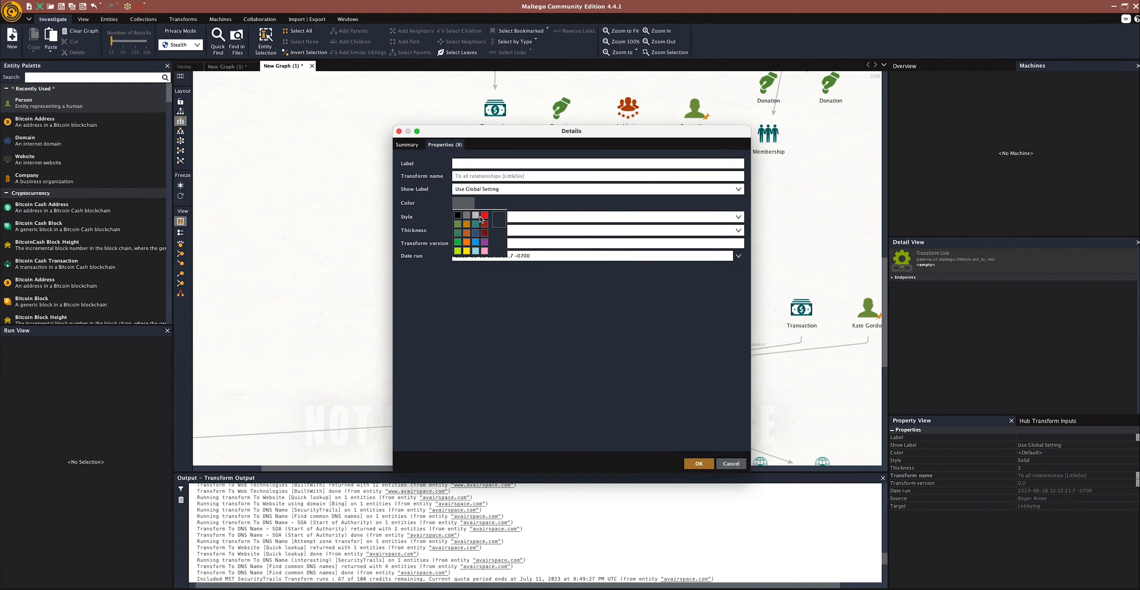
click(484, 216)
click(707, 466)
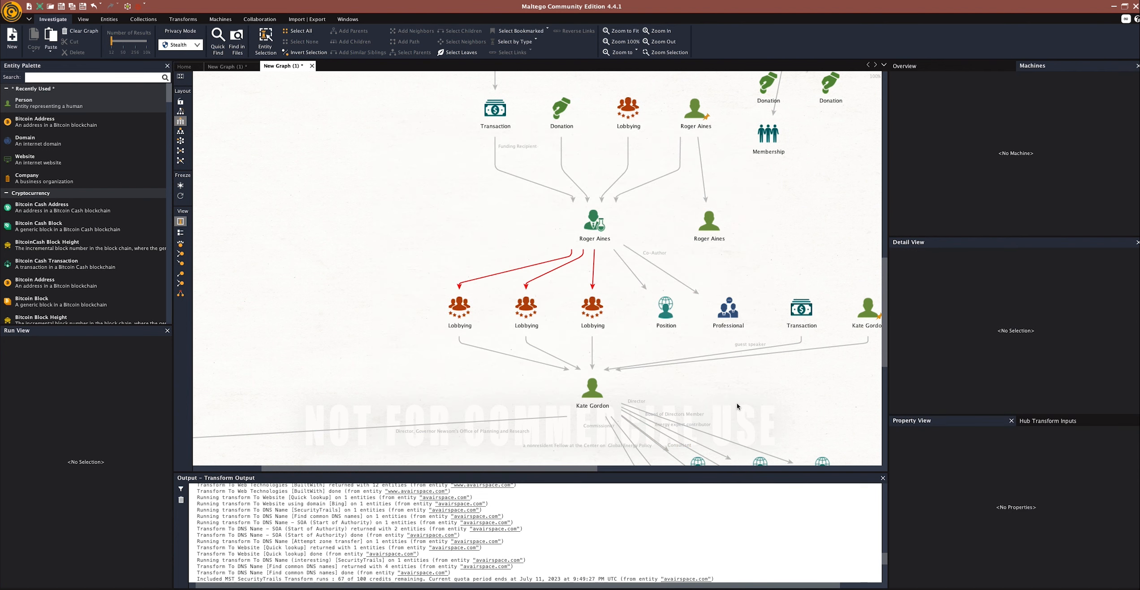
Read the properties of the Transaction entity on the guest speaker link, dismiss them, and clear the selection
drag(734, 399, 617, 229)
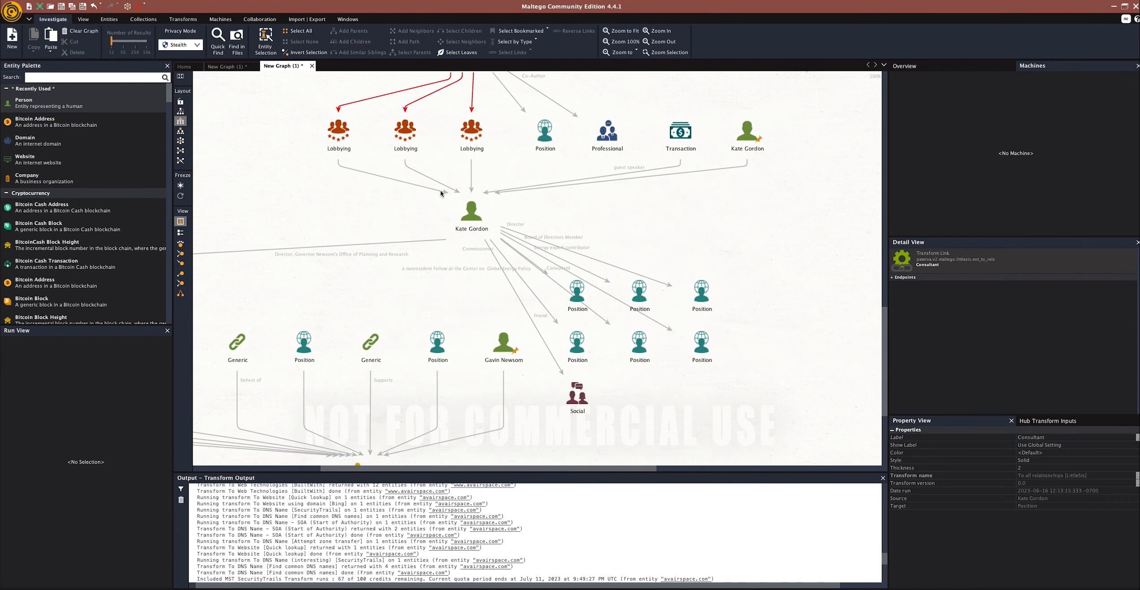
mouse_move(486, 232)
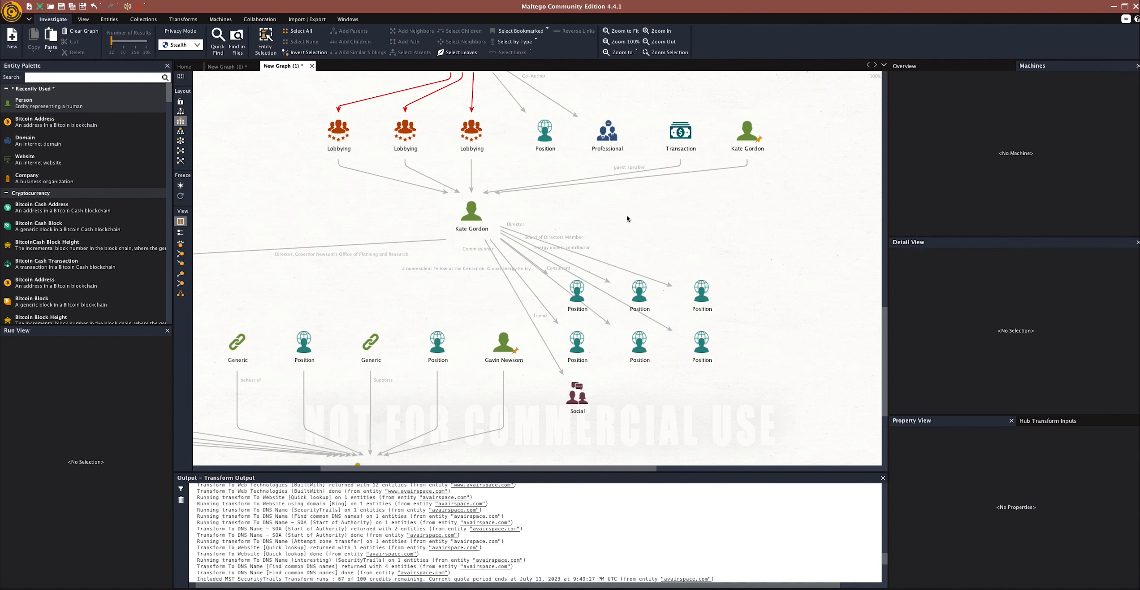
double_click(677, 136)
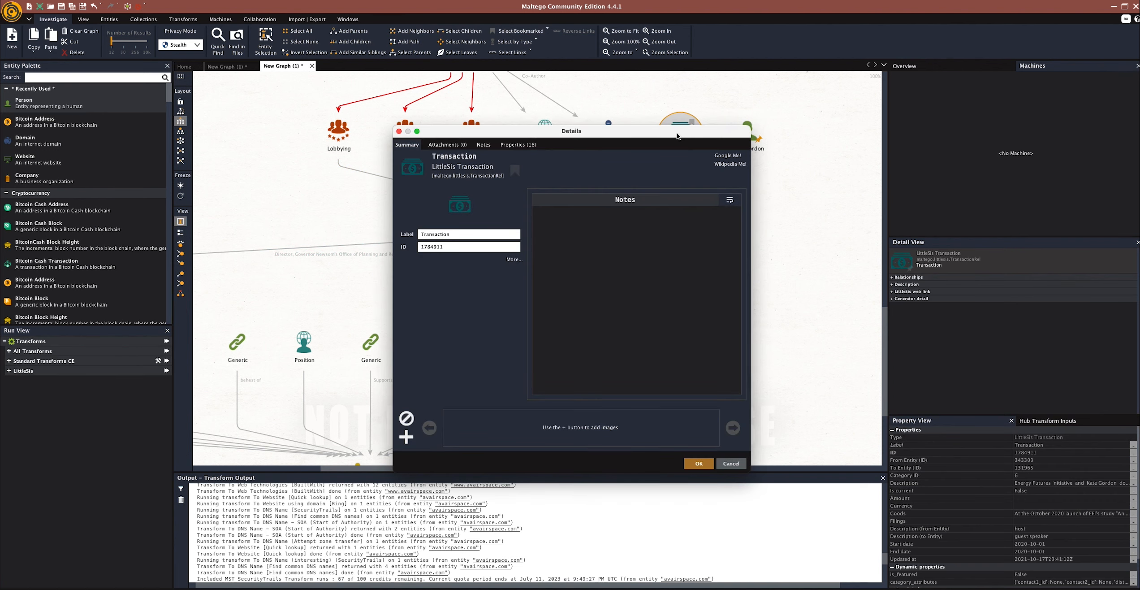
click(532, 145)
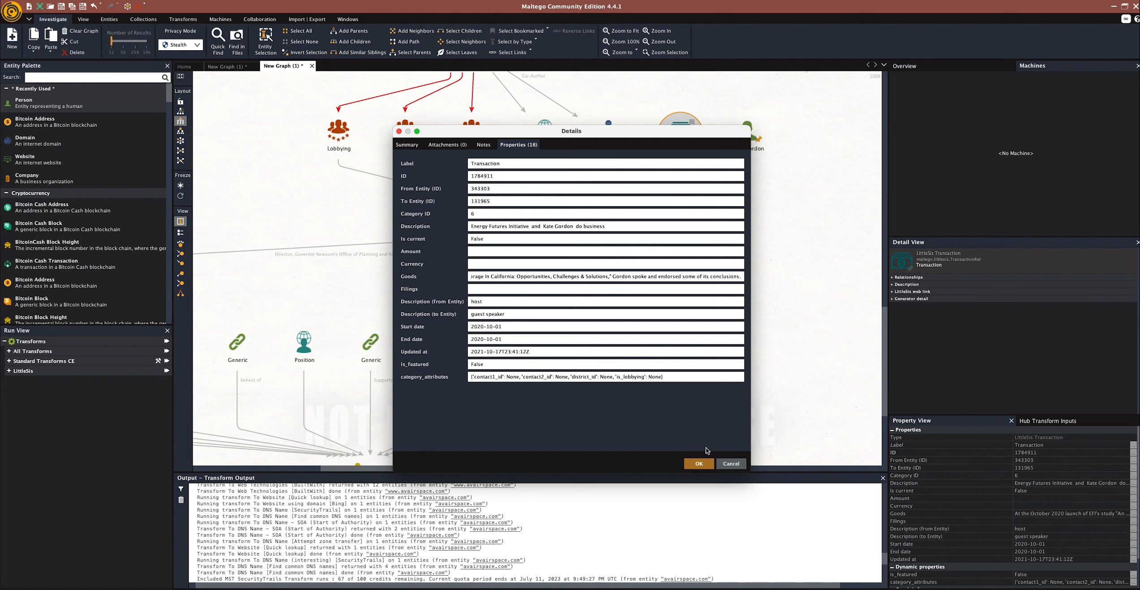
click(731, 463)
click(626, 309)
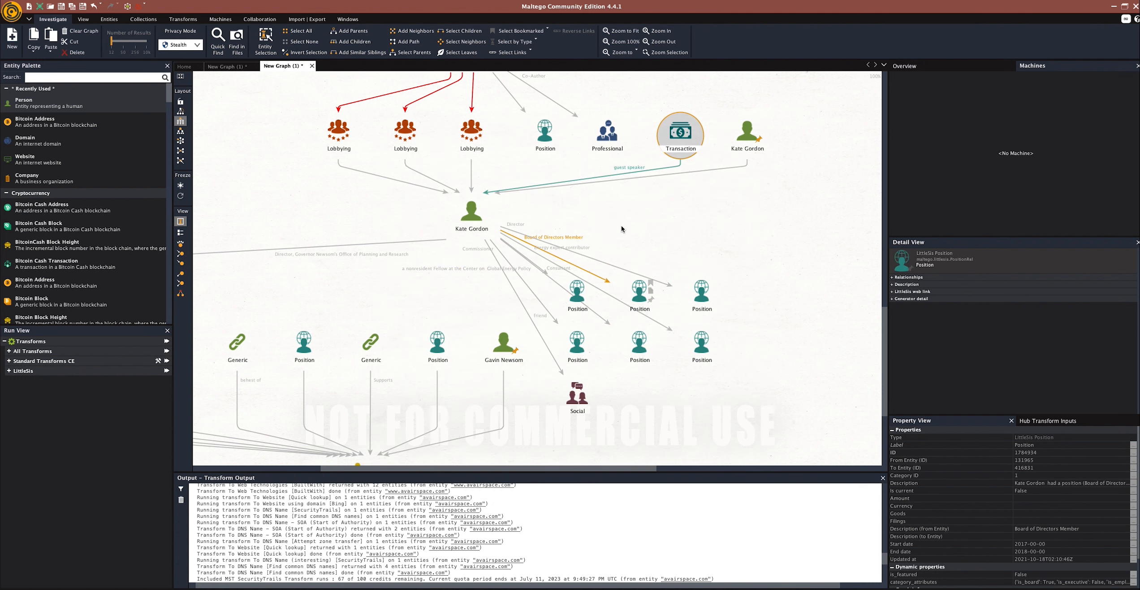
click(602, 214)
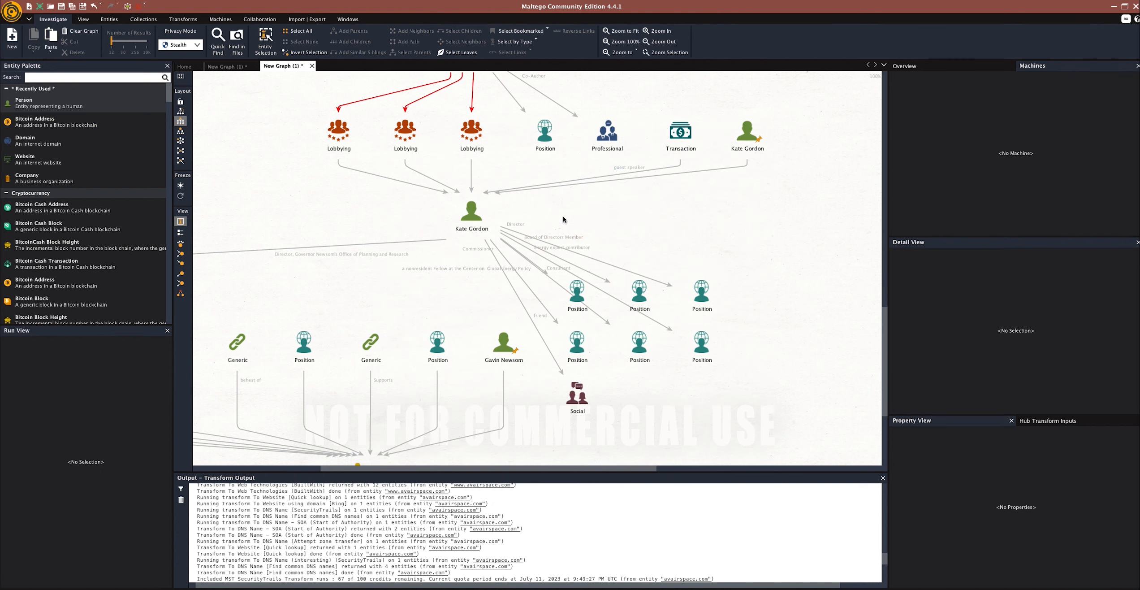
Examine the row of Position, Generic and Professional entities leading to Gavin Newsom, and select his Political Candidate entity to trace its links
drag(559, 216, 688, 155)
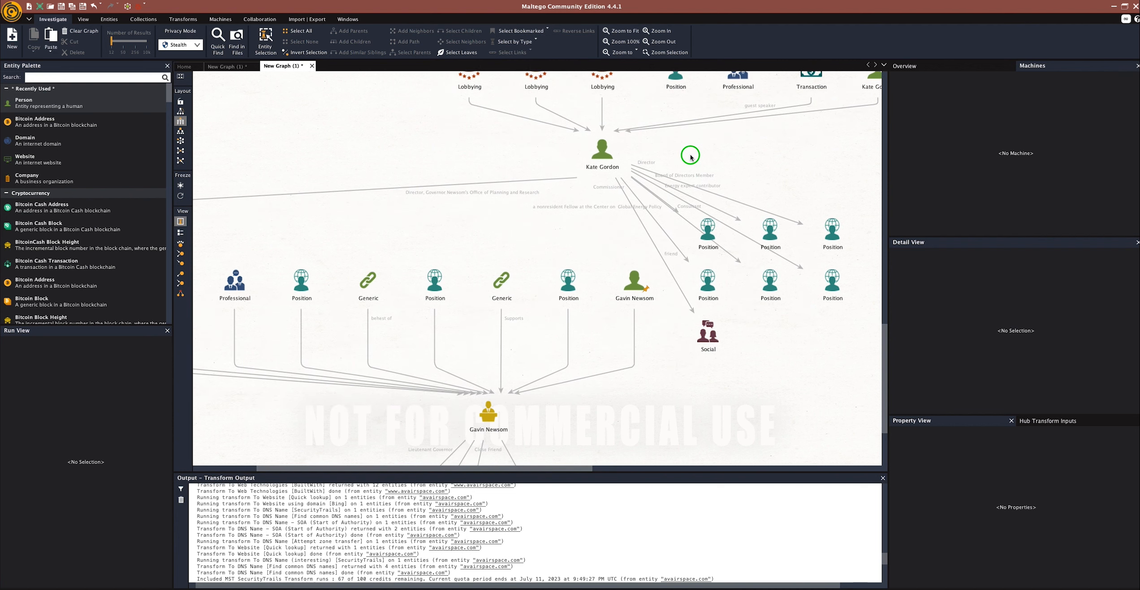
click(602, 169)
click(600, 222)
click(489, 252)
drag(490, 252, 603, 201)
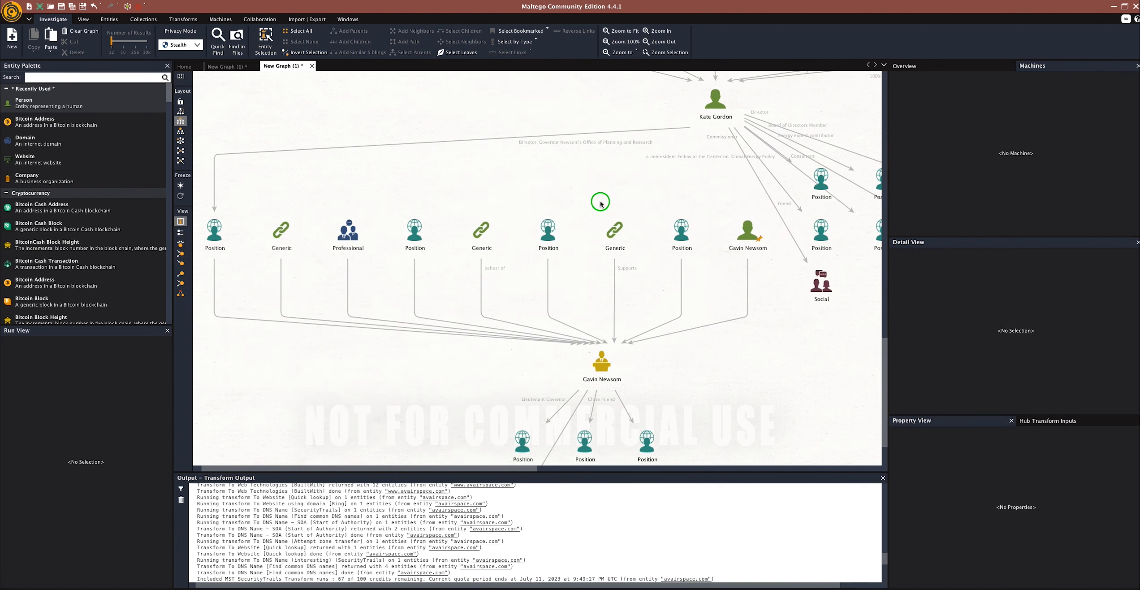
click(633, 337)
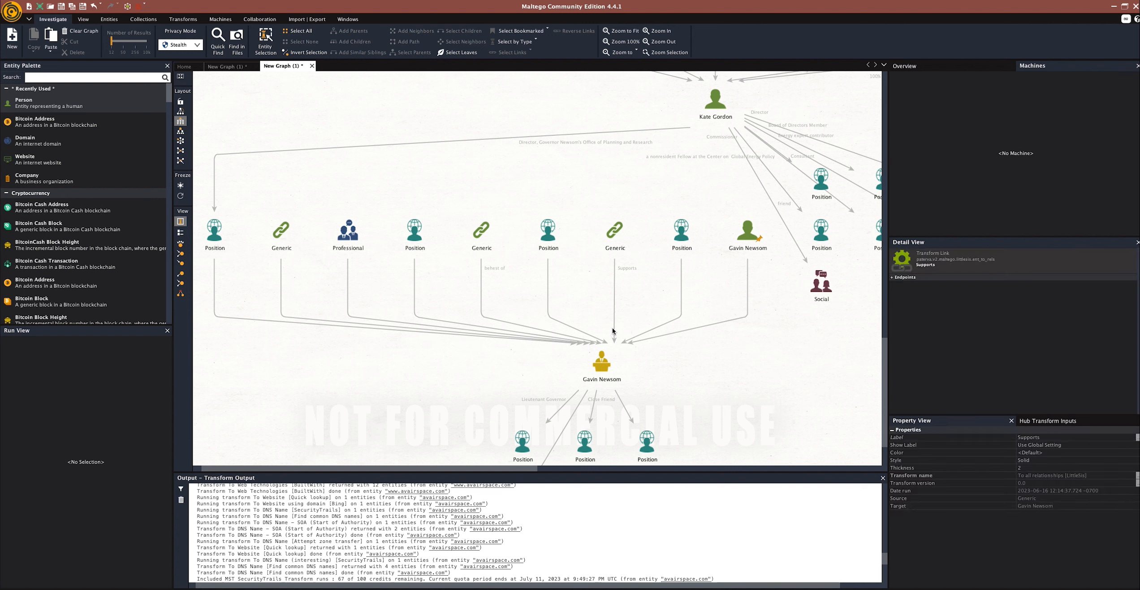
click(682, 228)
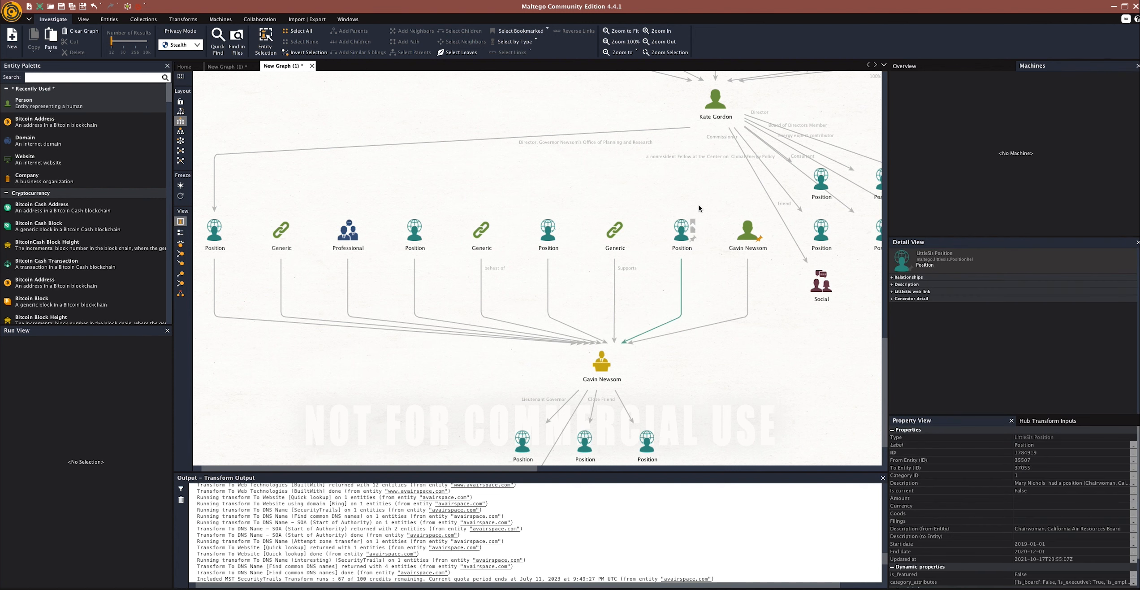
click(605, 372)
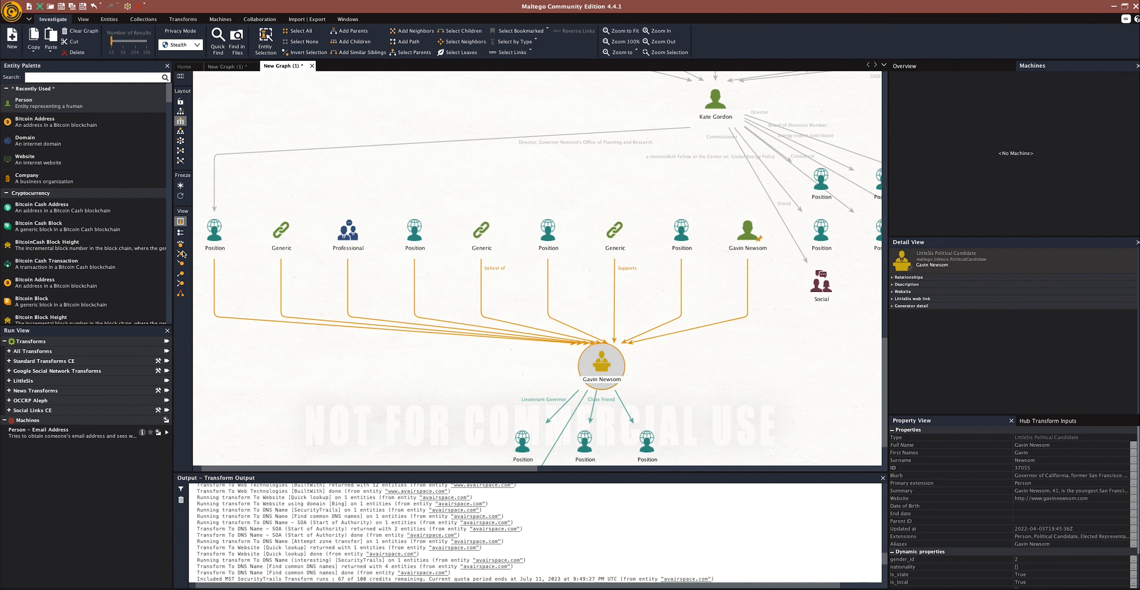
Read the properties of the Position entity on the "Director, Governor Newsom's Office of Planning and Research" link, and dismiss them
double_click(215, 230)
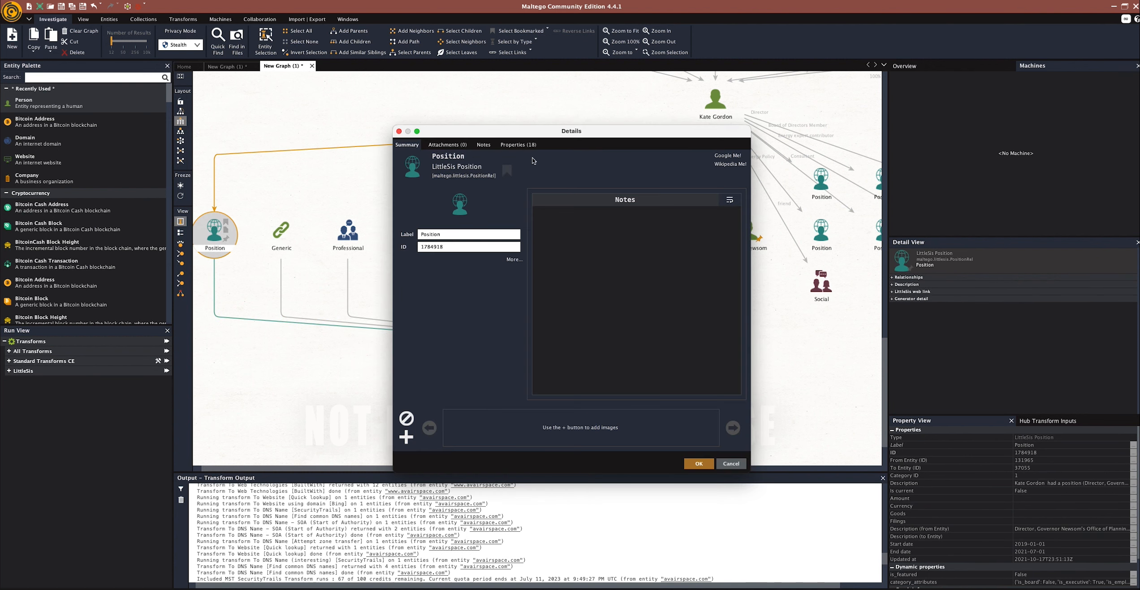
click(518, 144)
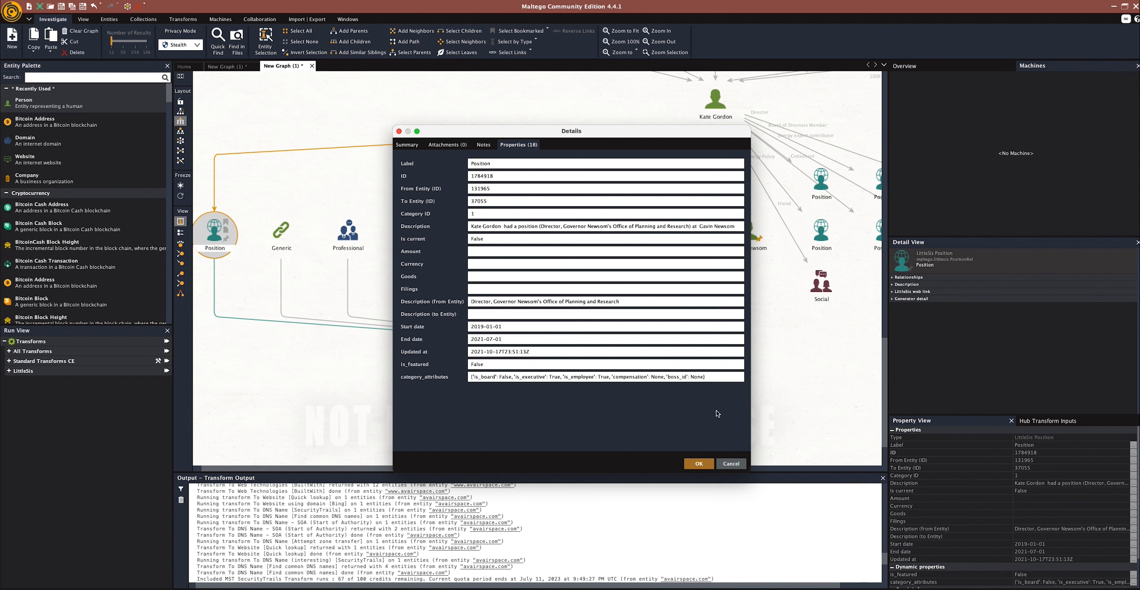
click(726, 464)
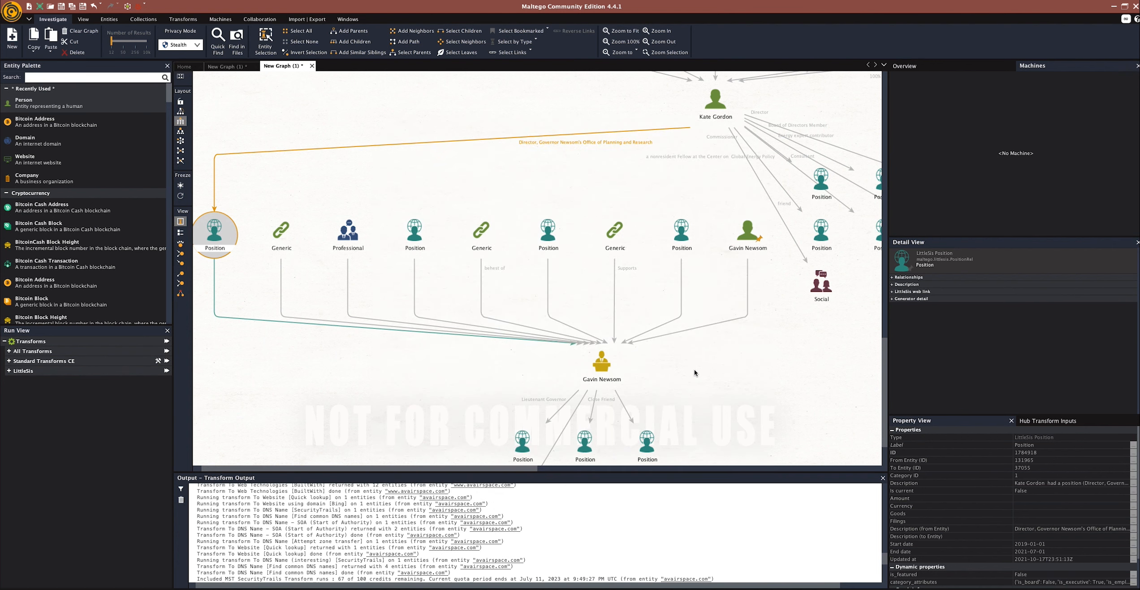
Select Gavin Newsom's Political Candidate entity and examine the whole relationship chain leading down to it, including the entities beneath it
click(592, 369)
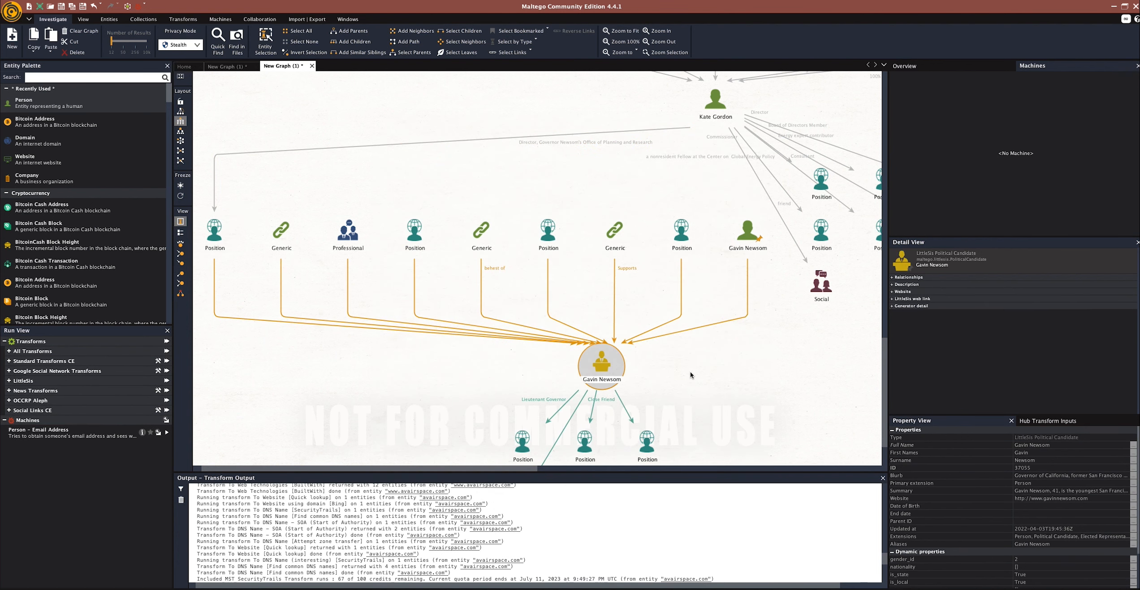
scroll(633, 370, down, 5)
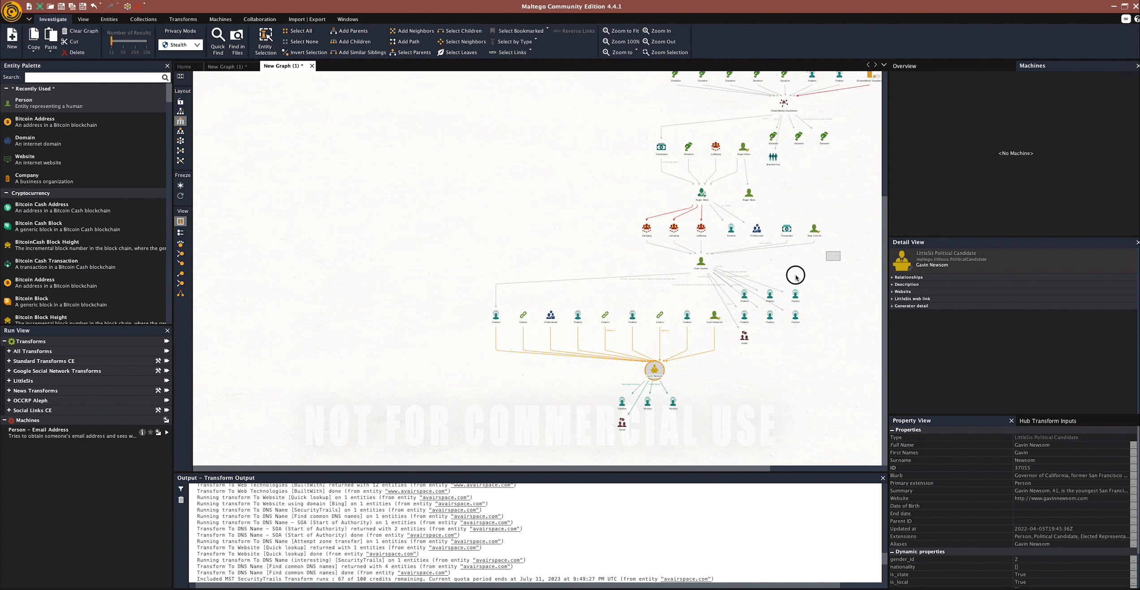
click(822, 262)
click(692, 354)
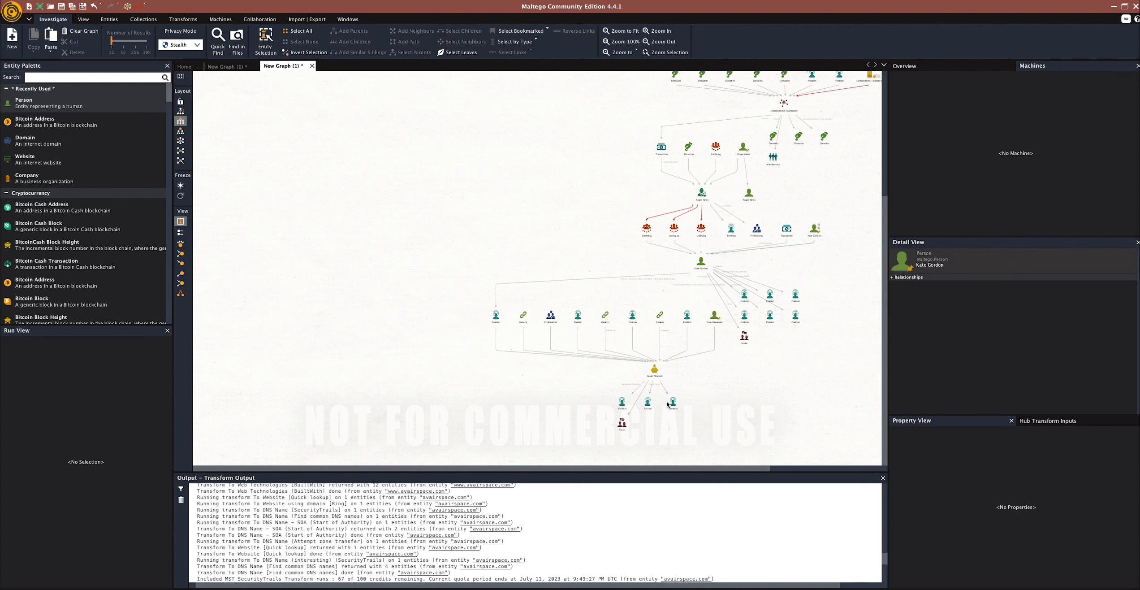
click(654, 369)
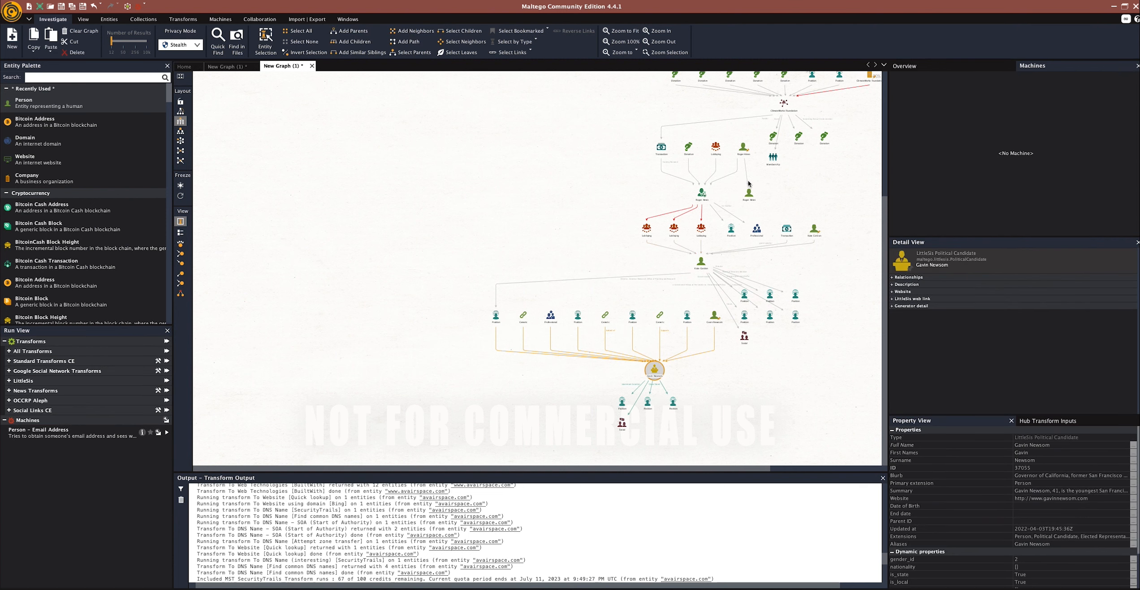
scroll(743, 372, up, 2)
scroll(738, 366, up, 3)
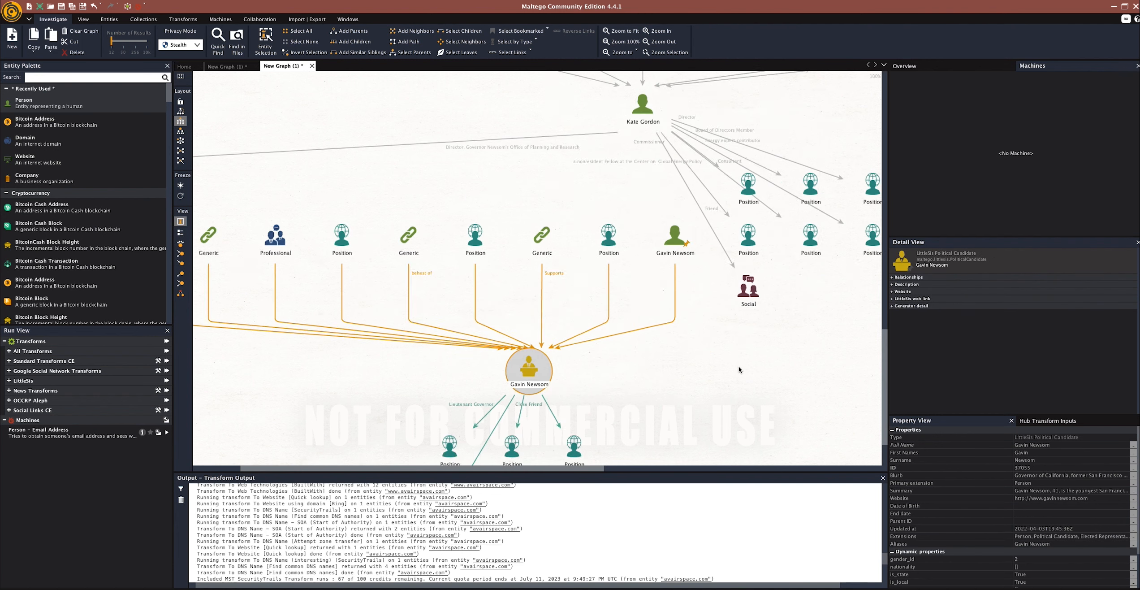
scroll(699, 353, down, 2)
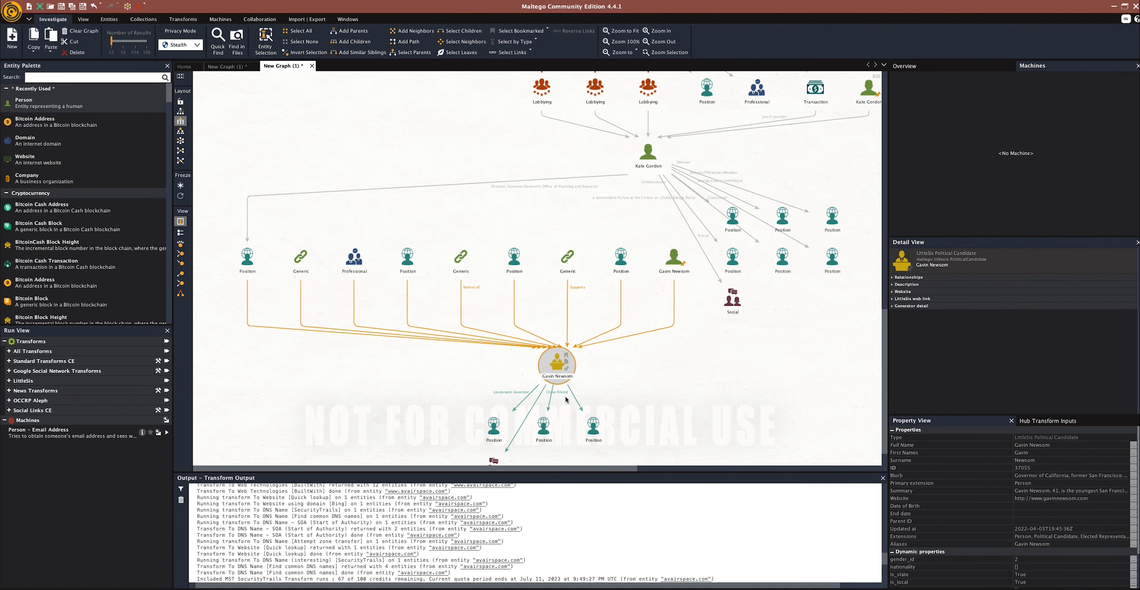
drag(621, 413, 574, 375)
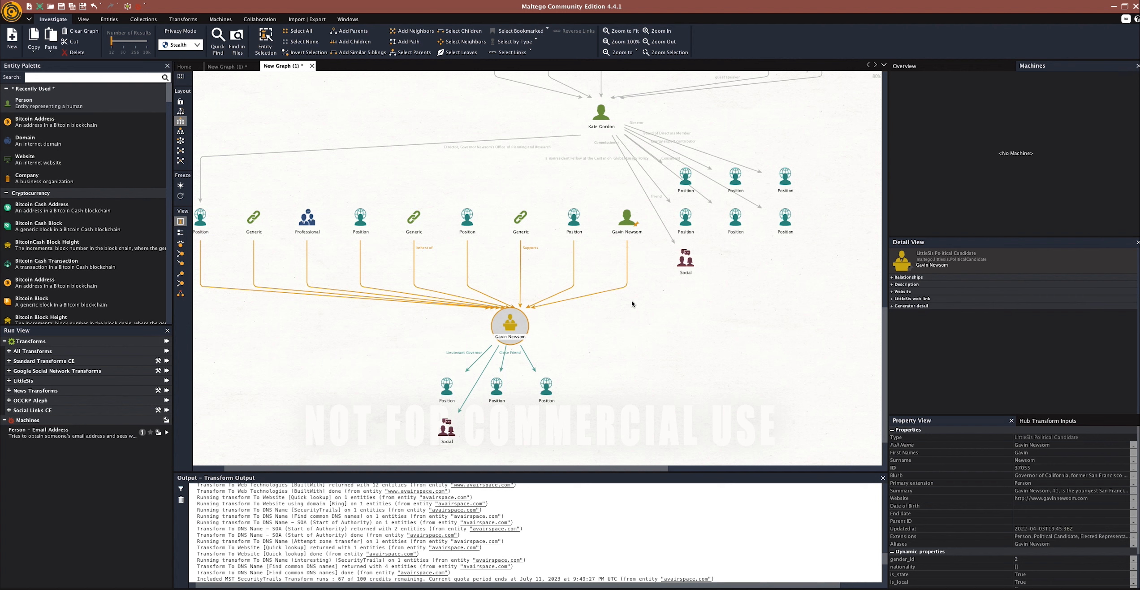
Inspect the Generic entity on the Supports link and the links of Gavin Newsom's Political Candidate entity, and clear the selection
click(522, 217)
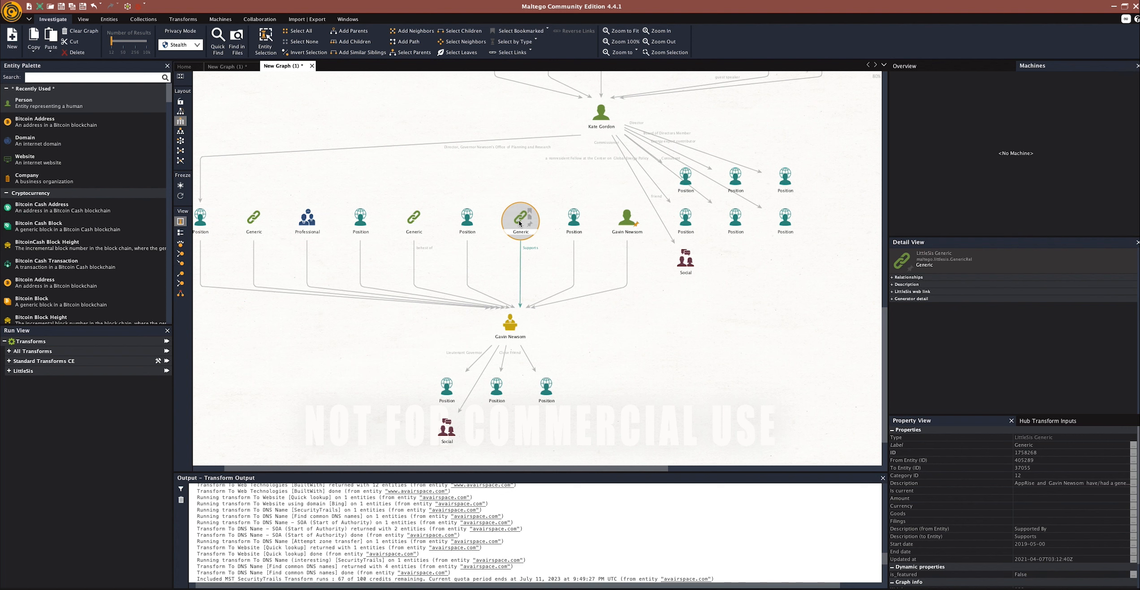
click(505, 327)
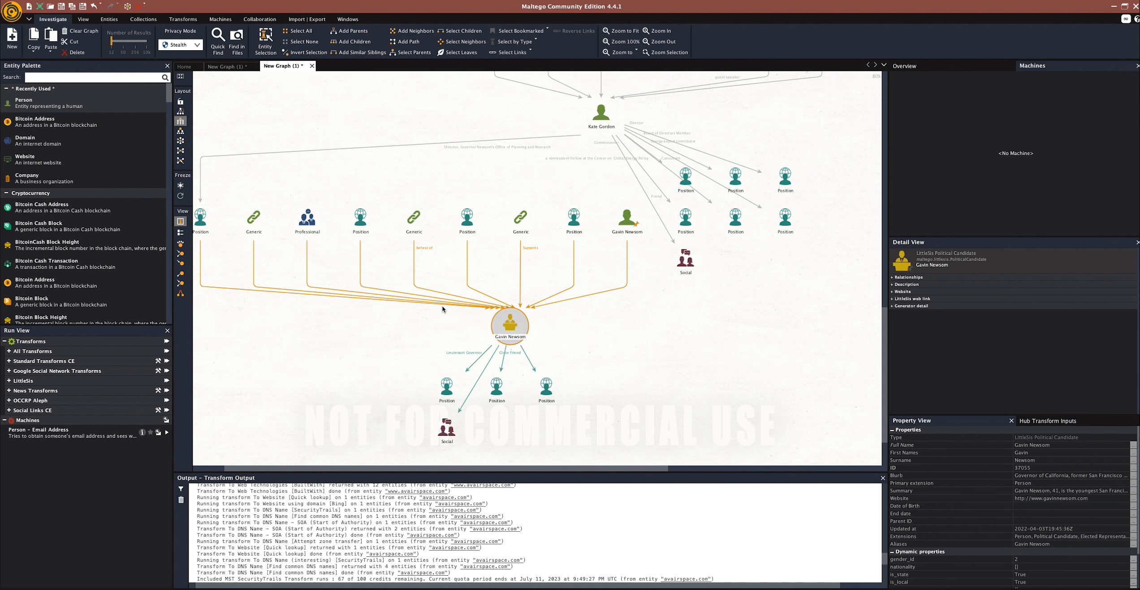
mouse_move(504, 332)
click(576, 329)
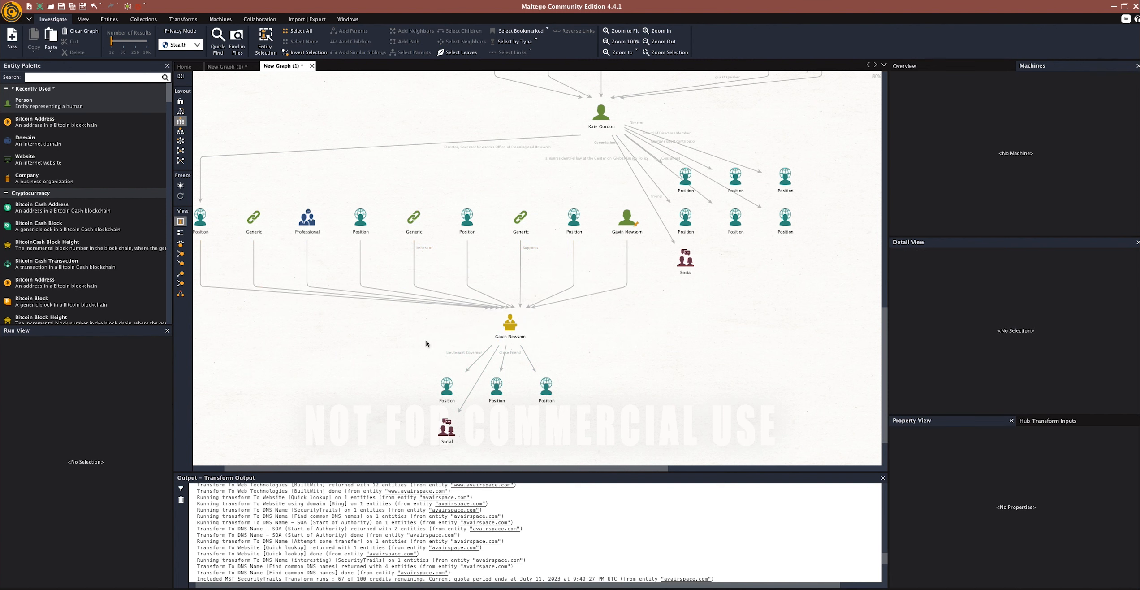
Spread the three Position entities beneath Gavin Newsom farther apart, placing the middle one lower than the outer two
mouse_move(445, 387)
drag(446, 392, 401, 379)
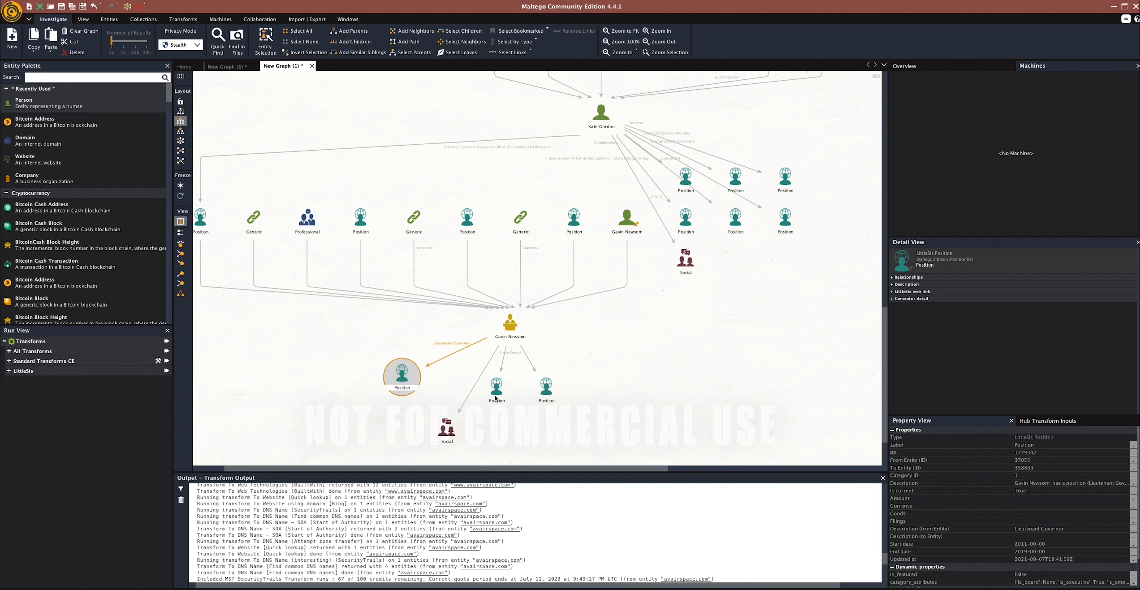
click(547, 389)
drag(546, 389, 618, 380)
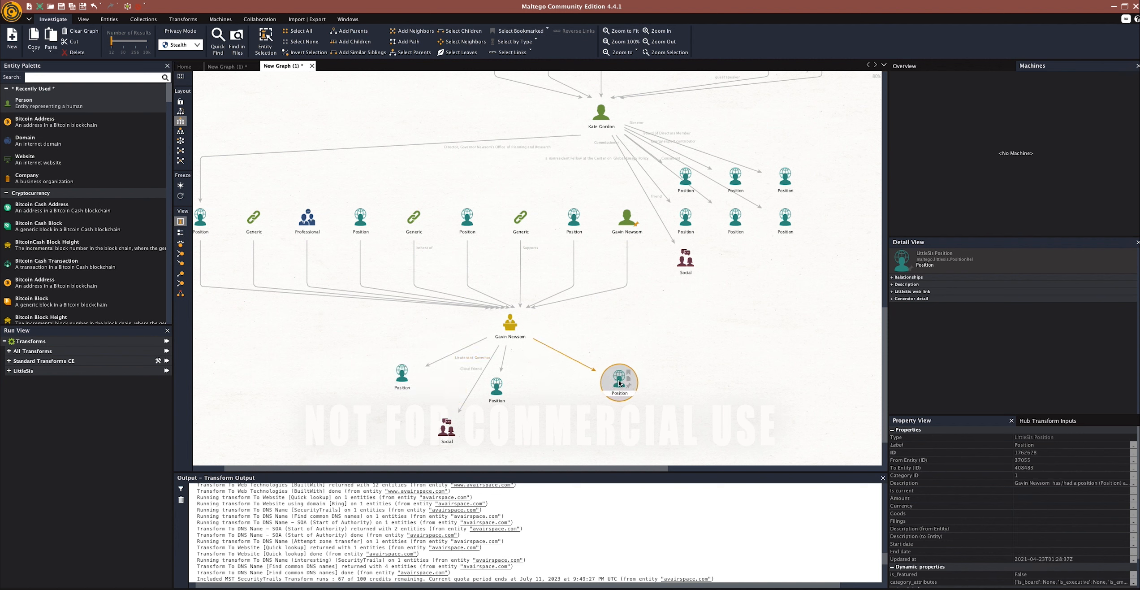
click(497, 384)
drag(496, 385, 565, 410)
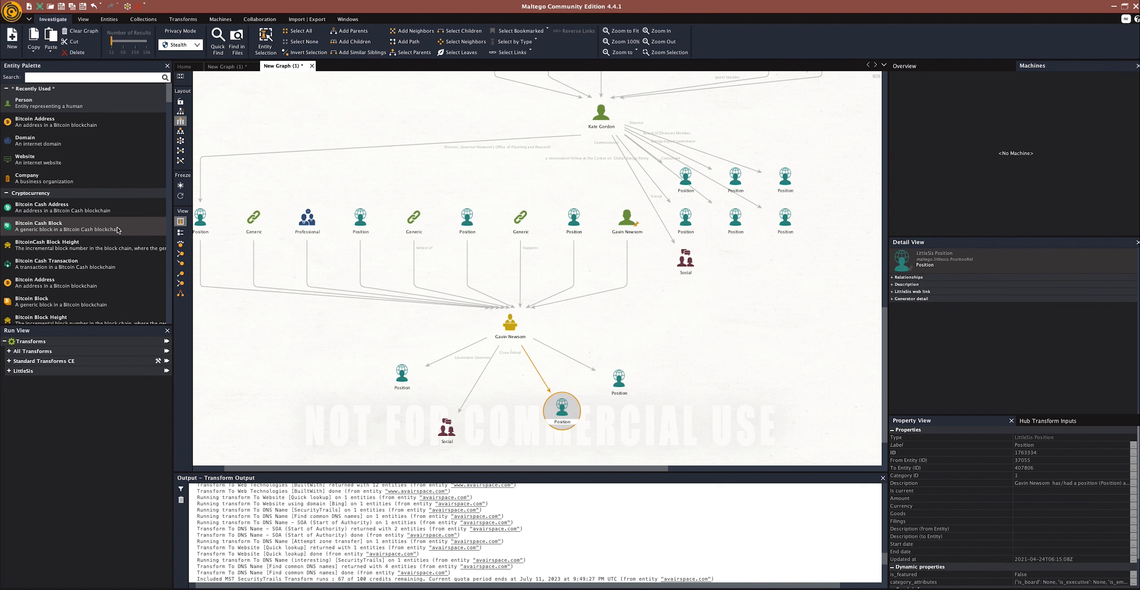
Add a Bitcoin Cash Address entity in the empty area beside Gavin Newsom's Political Candidate entity, and delete it from the graph
click(80, 229)
drag(52, 215, 274, 345)
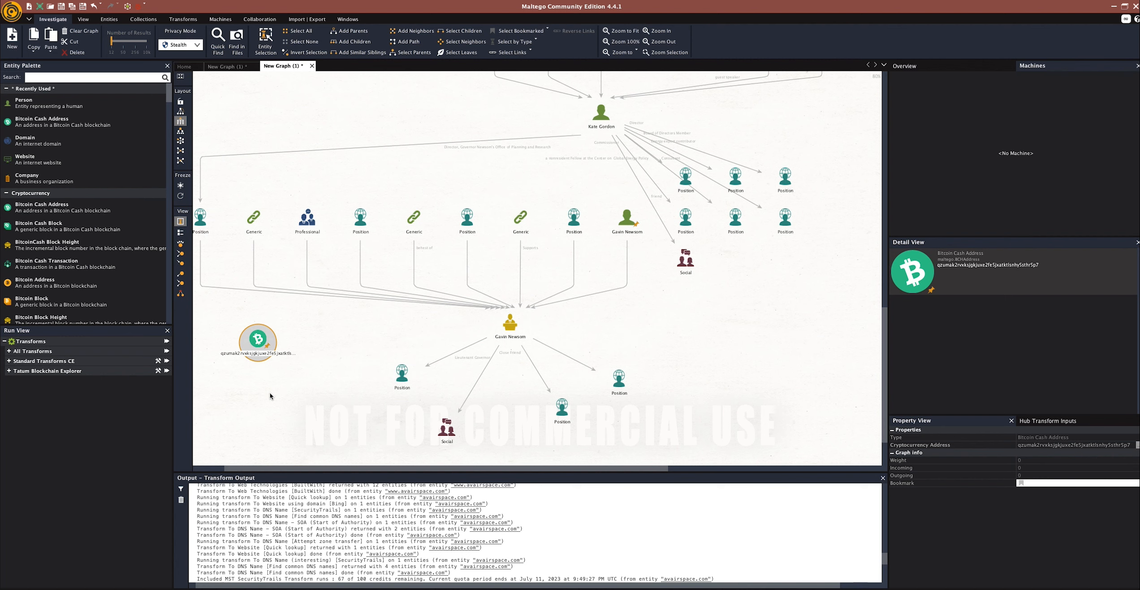
key(Delete)
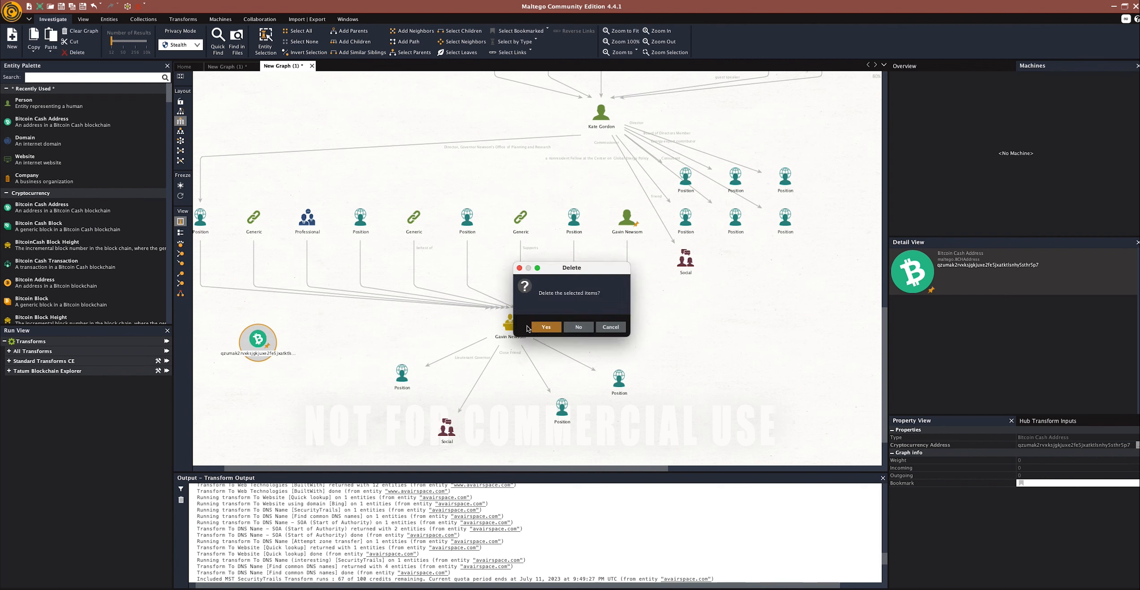
click(552, 327)
scroll(102, 255, down, 3)
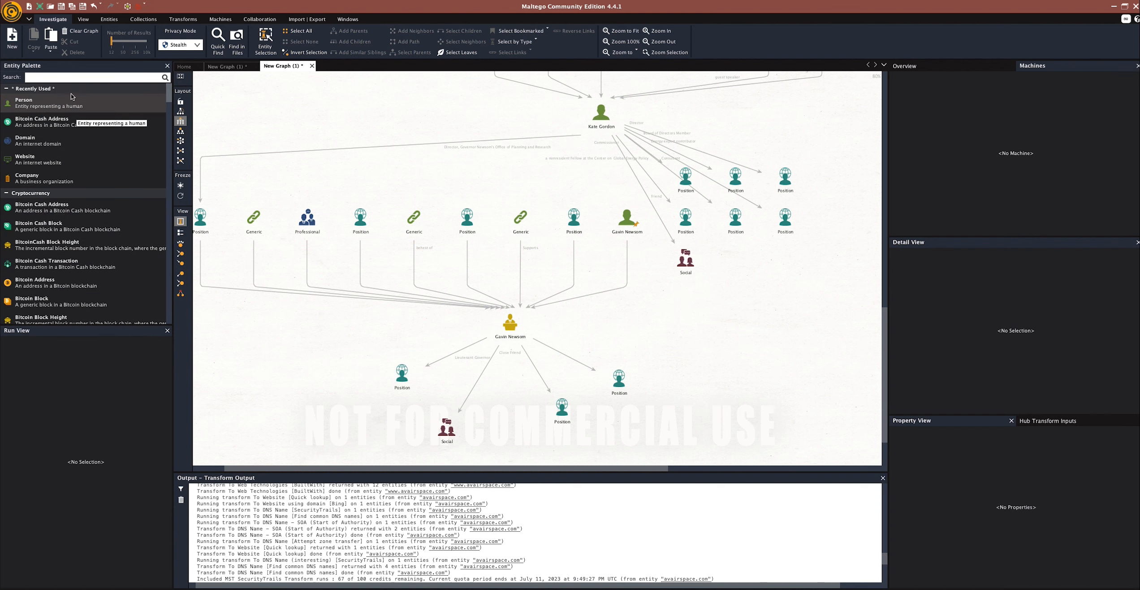
click(46, 139)
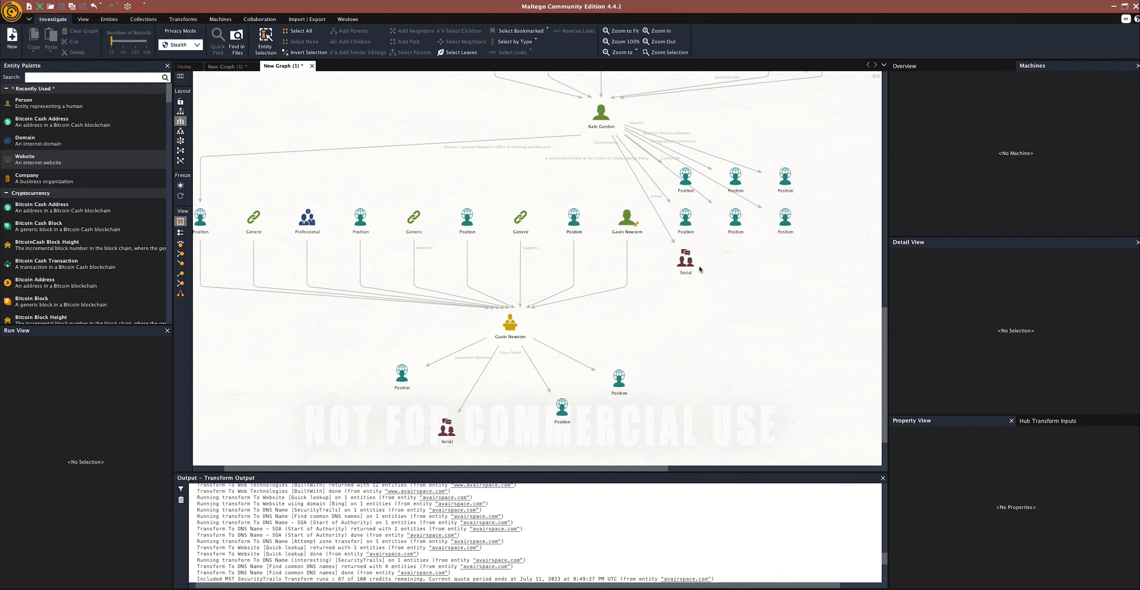
click(630, 230)
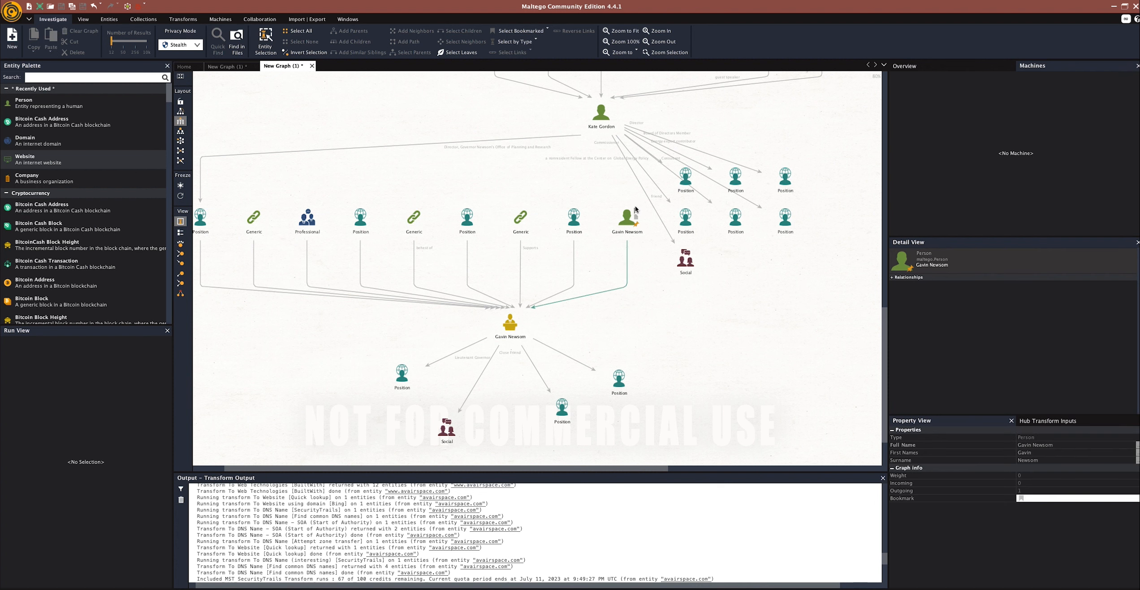
Bookmark the Gavin Newsom Person entity and the Bill Gates entity in blue
click(639, 220)
click(637, 212)
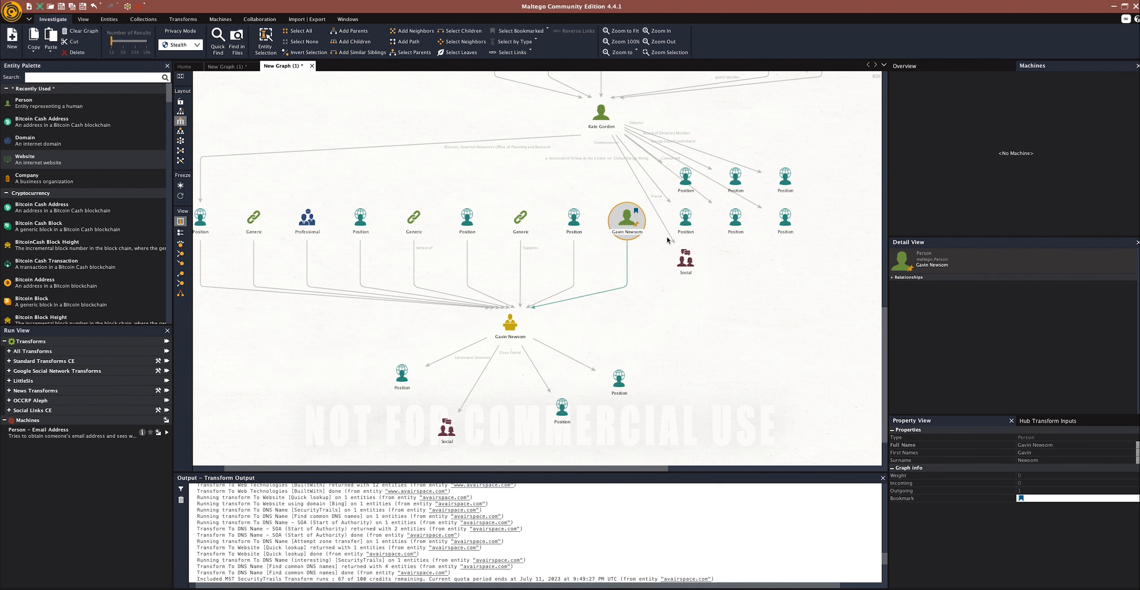
drag(838, 135, 618, 428)
drag(601, 245, 610, 414)
drag(571, 134, 431, 379)
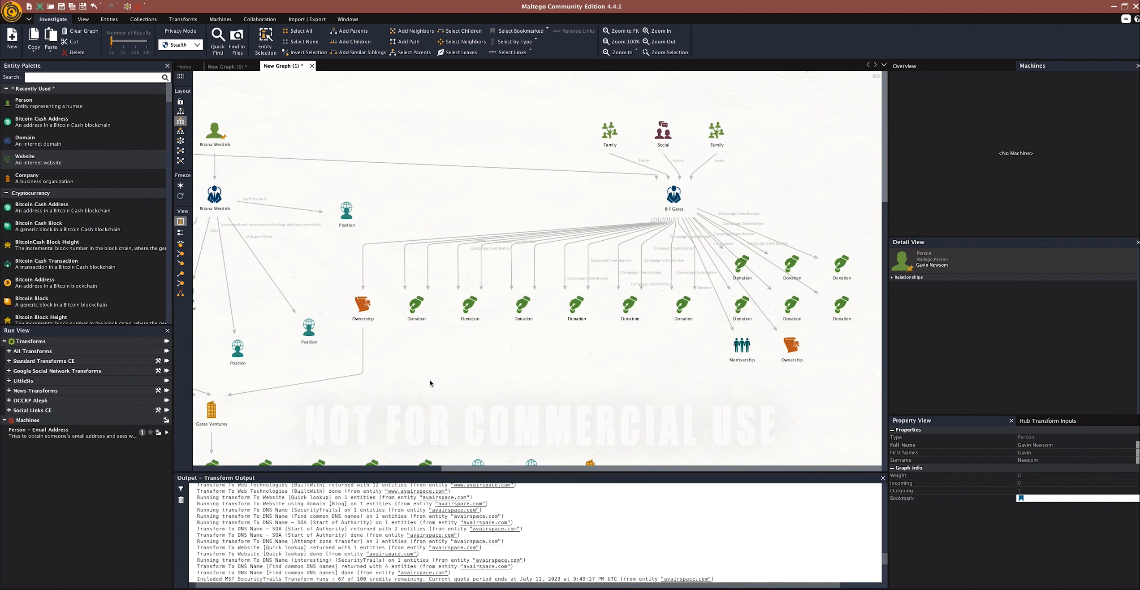
click(683, 188)
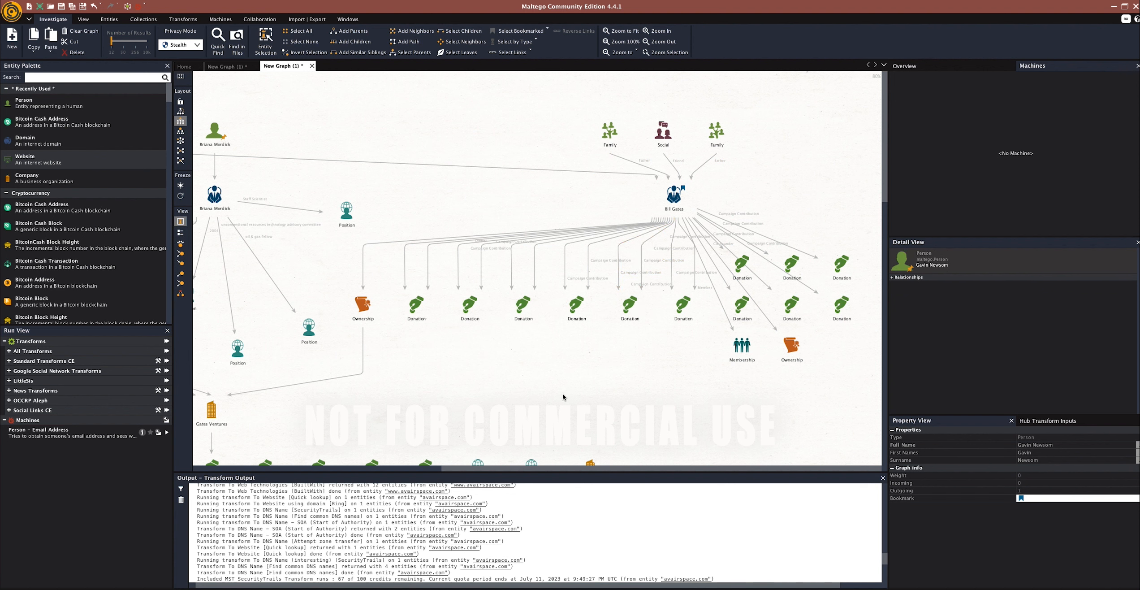
Examine the relationship chain from Bill Gates through Gates Ventures and ClimateWorks Foundation down to Gavin Newsom
drag(563, 388, 660, 239)
drag(555, 302, 642, 251)
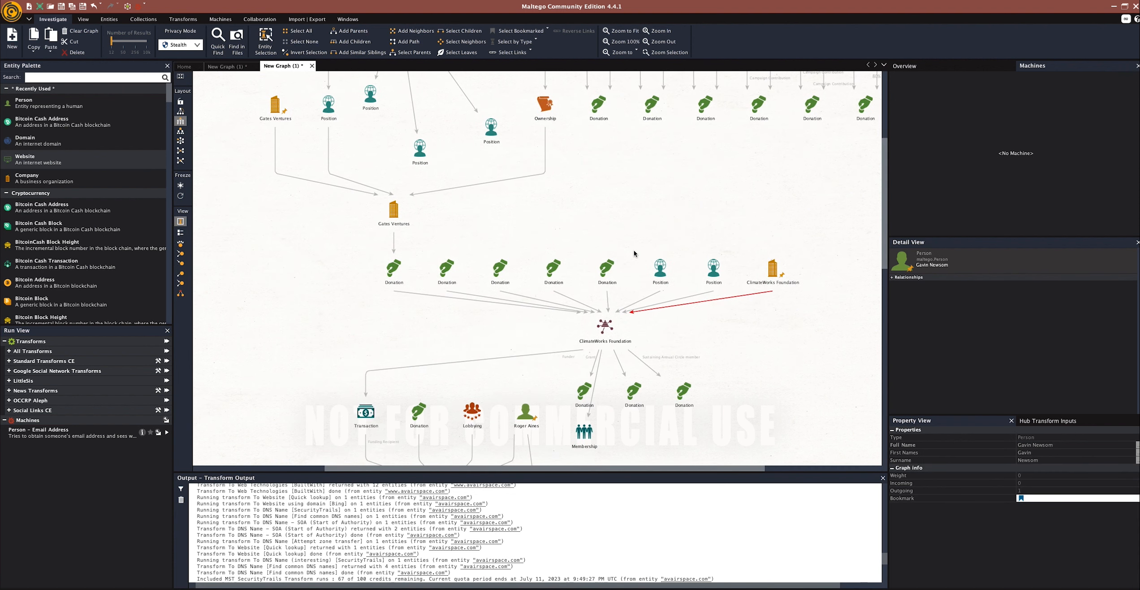
drag(436, 207, 502, 315)
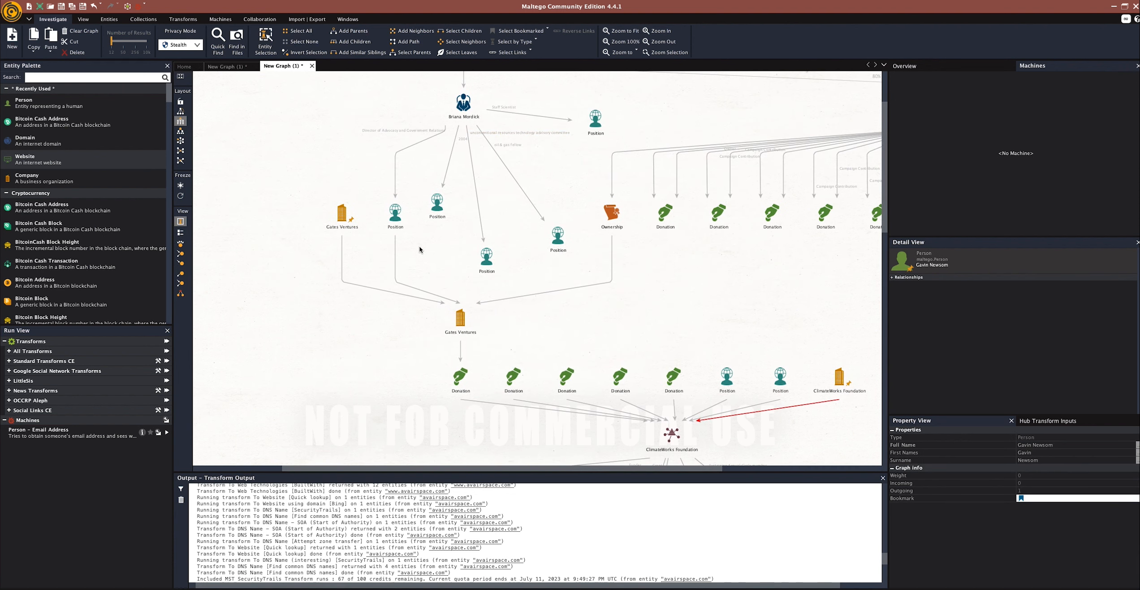
drag(539, 151, 425, 158)
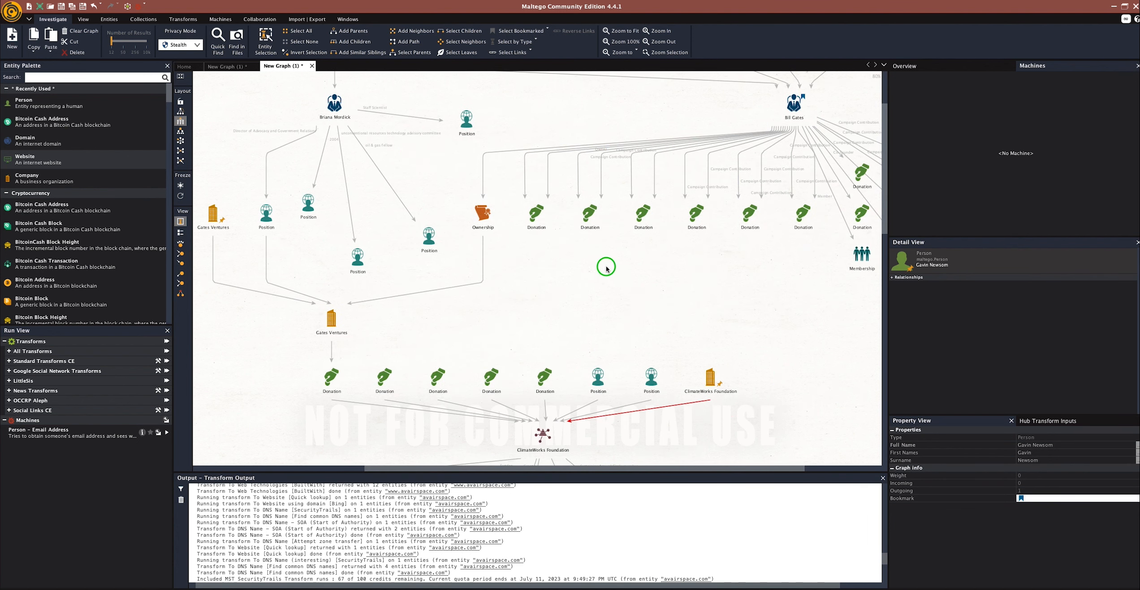
drag(606, 264, 580, 165)
drag(376, 326, 487, 236)
drag(611, 391, 671, 267)
drag(552, 391, 548, 241)
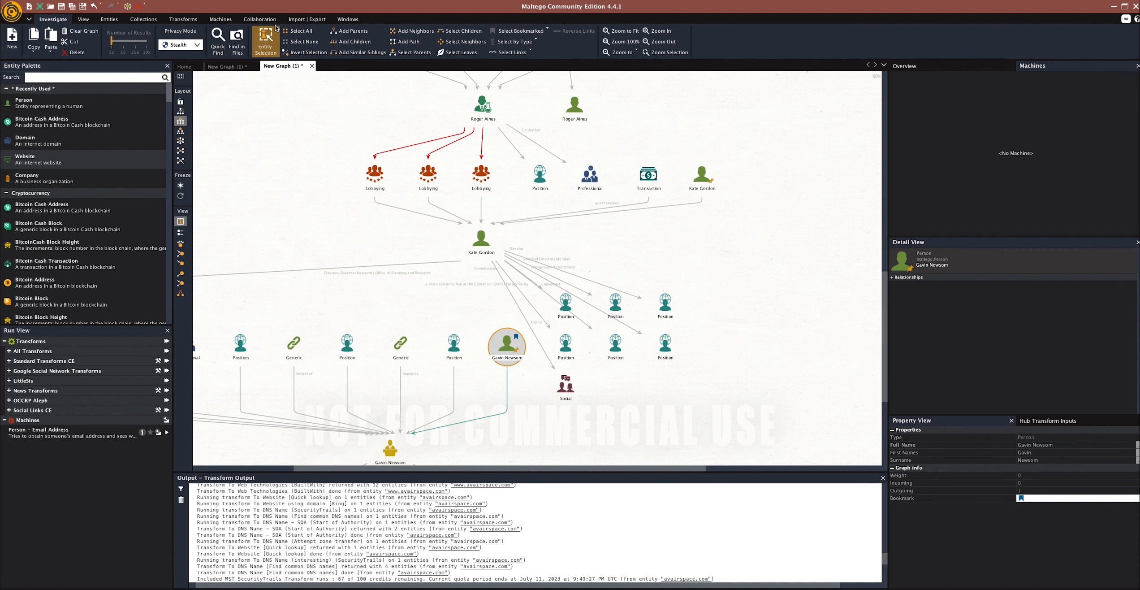
Generate a PDF report of the whole graph as bill-gates.pdf, overwriting the existing file
click(311, 20)
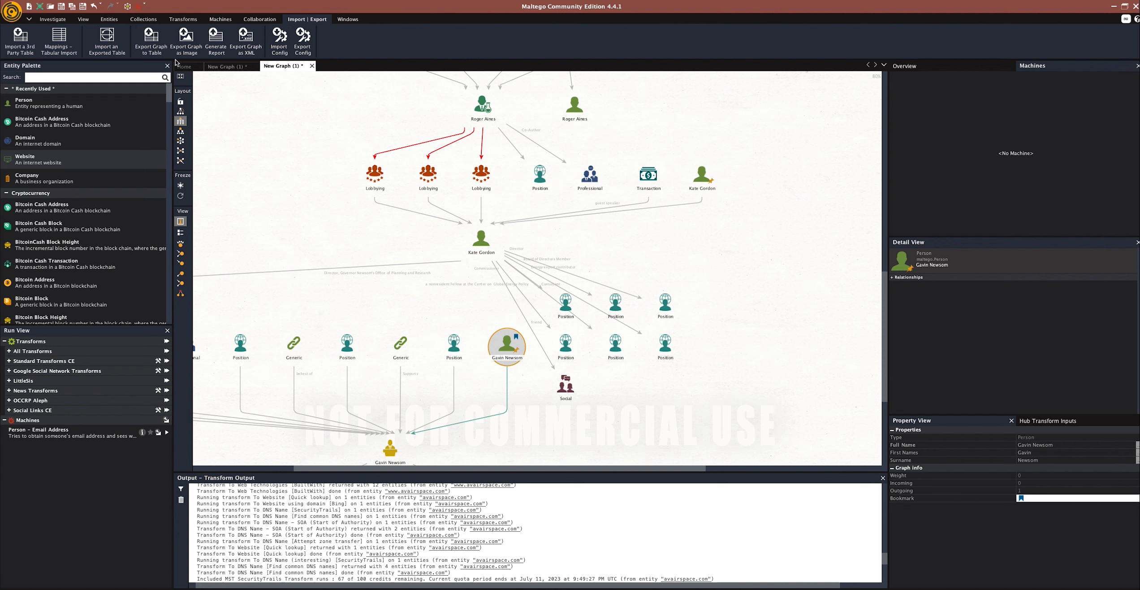
click(215, 58)
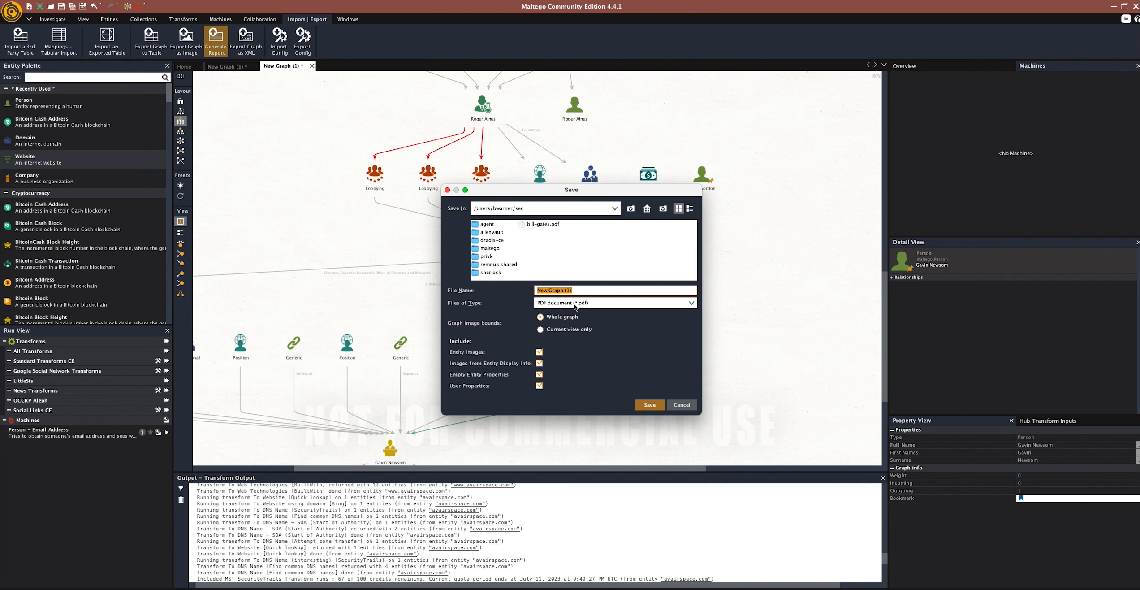
click(543, 224)
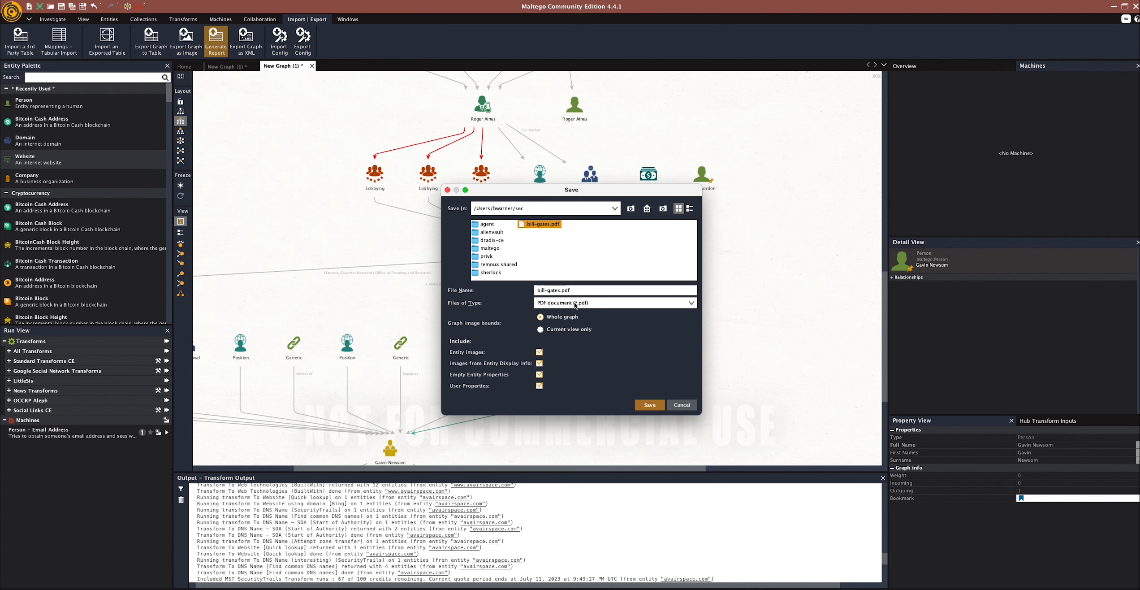
click(647, 406)
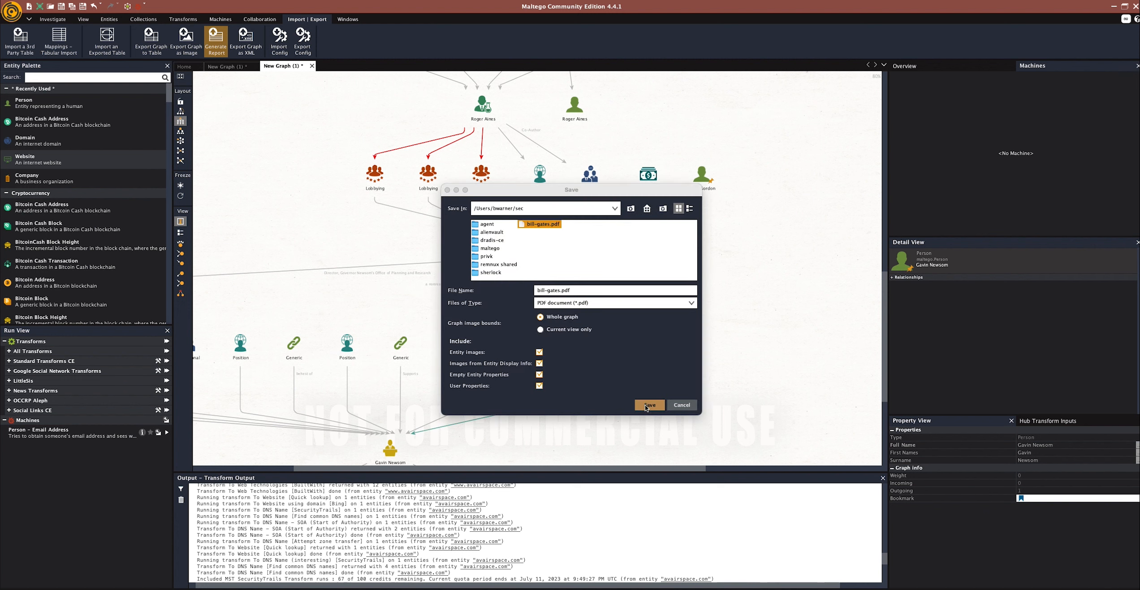
click(645, 405)
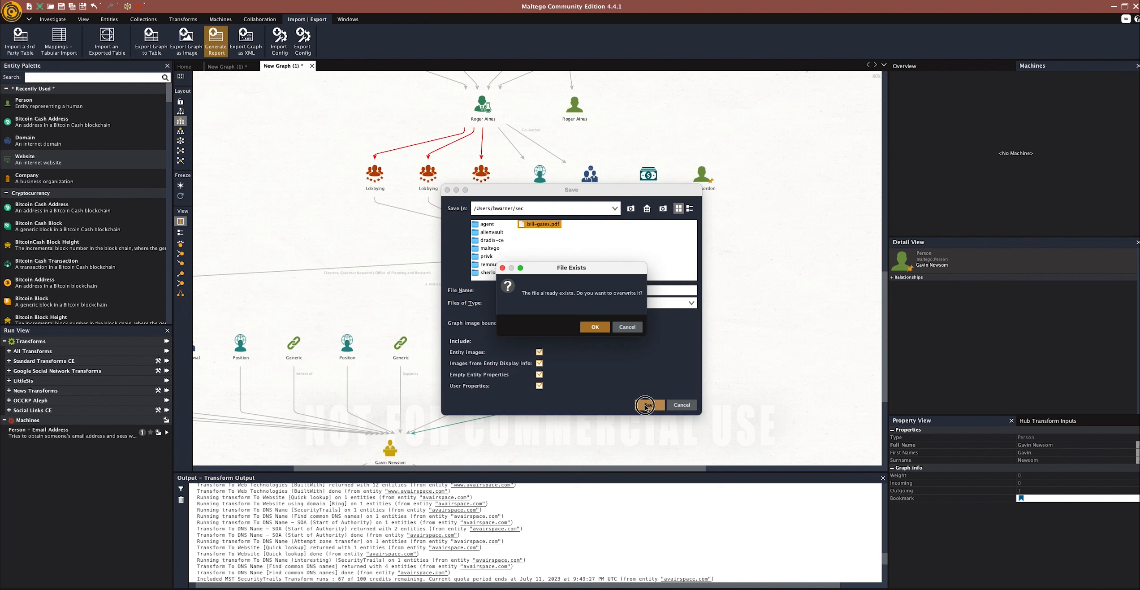
click(594, 330)
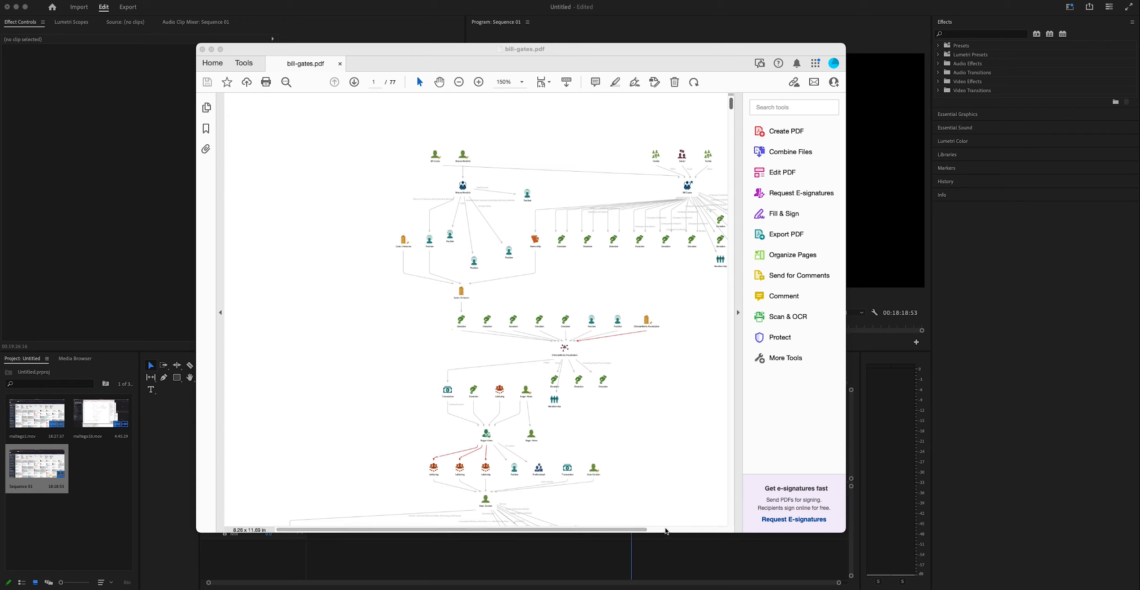
Enlarge the bill-gates.pdf report and examine its graph image and the LittleSis entity details through page 60
click(220, 50)
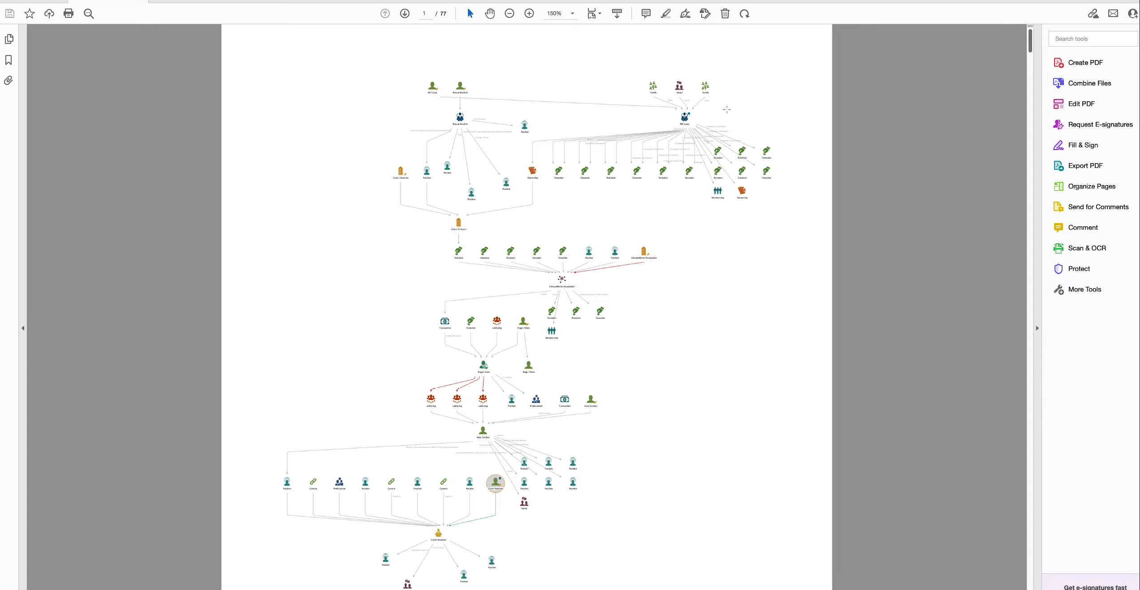
click(1031, 43)
drag(1031, 44, 920, 491)
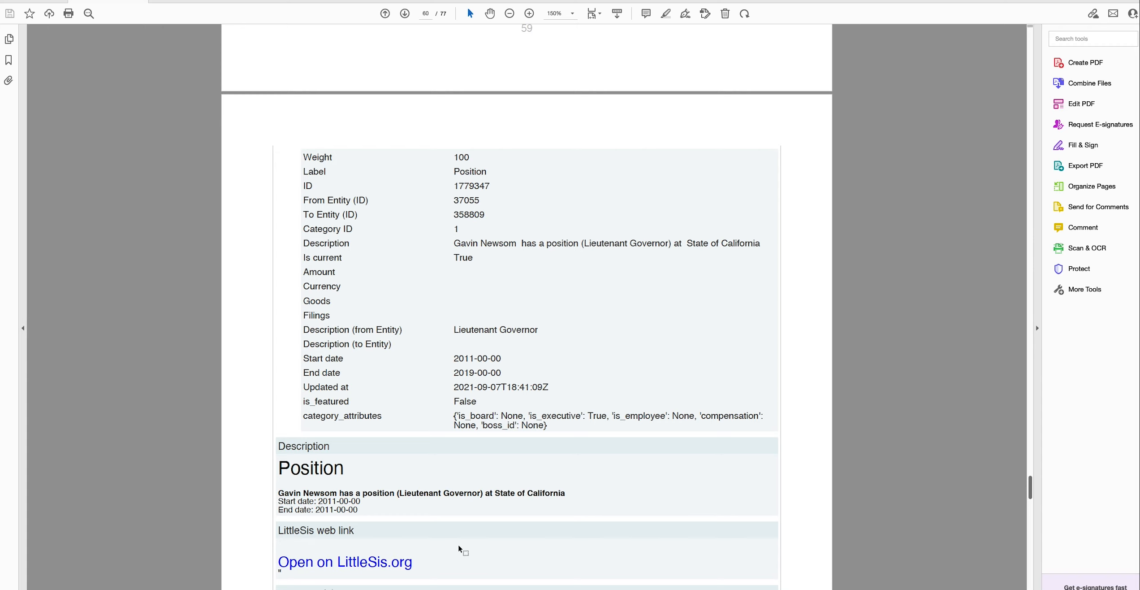
scroll(458, 548, down, 1)
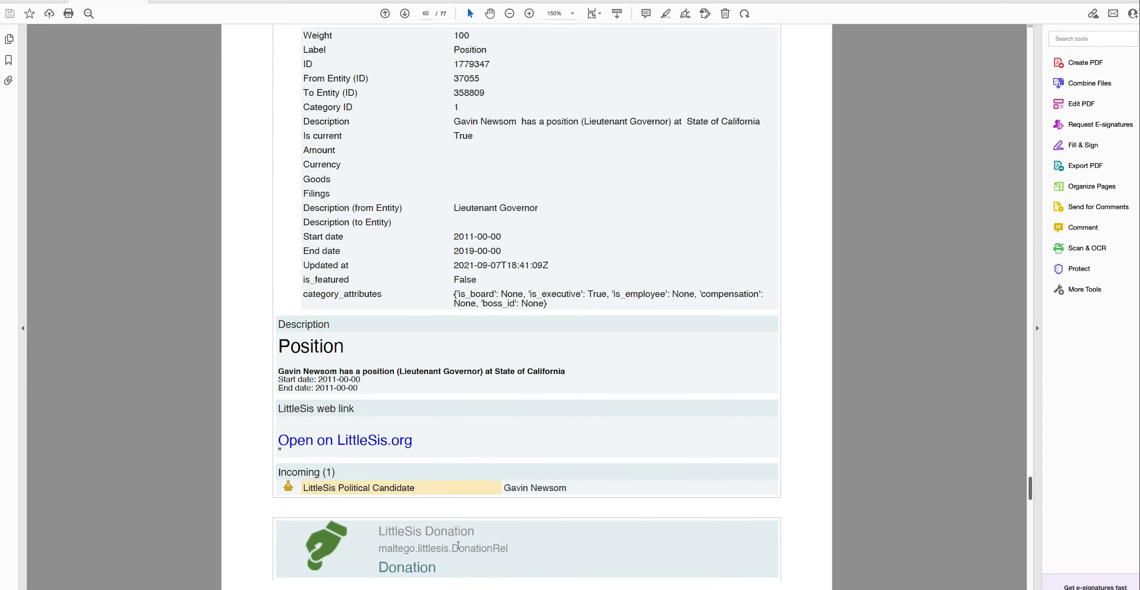
scroll(458, 544, down, 3)
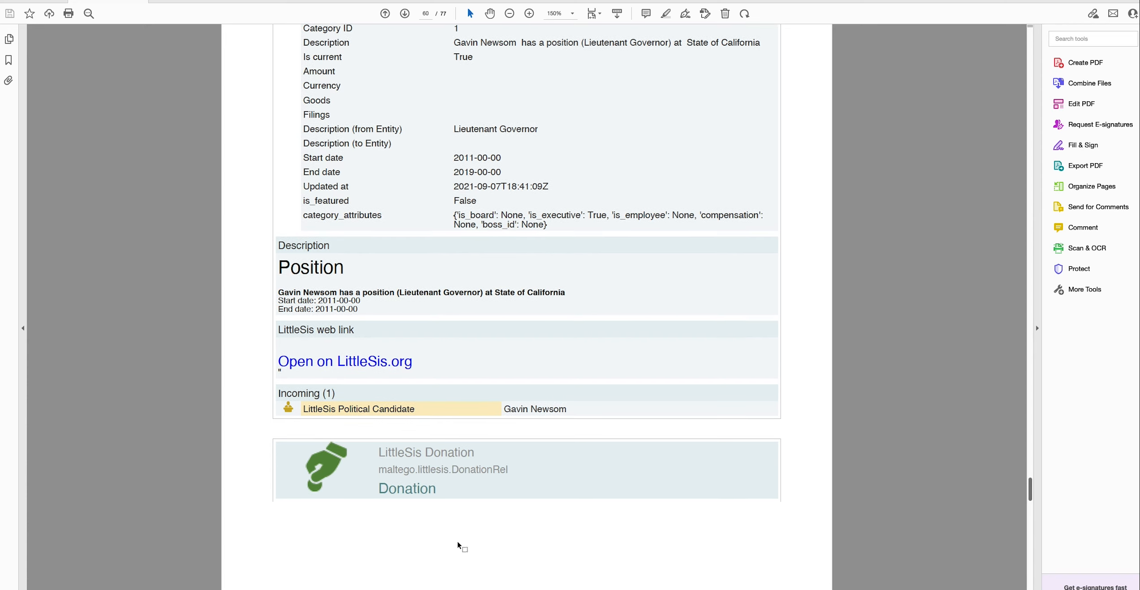